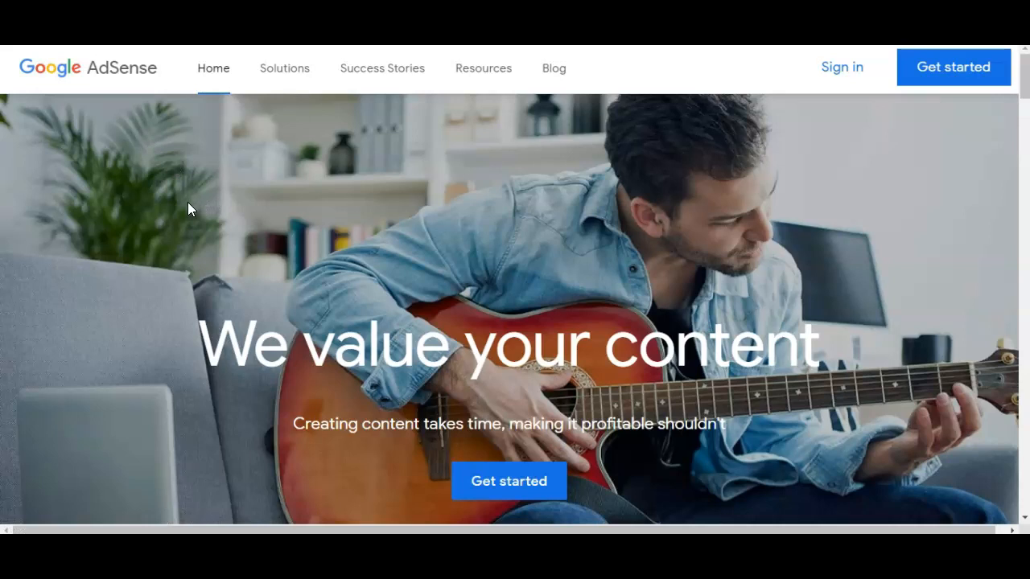
- Review the AdSense home page sections on why people choose AdSense, the earnings calculator and the ad benefits
scroll(186, 209, "down", 3)
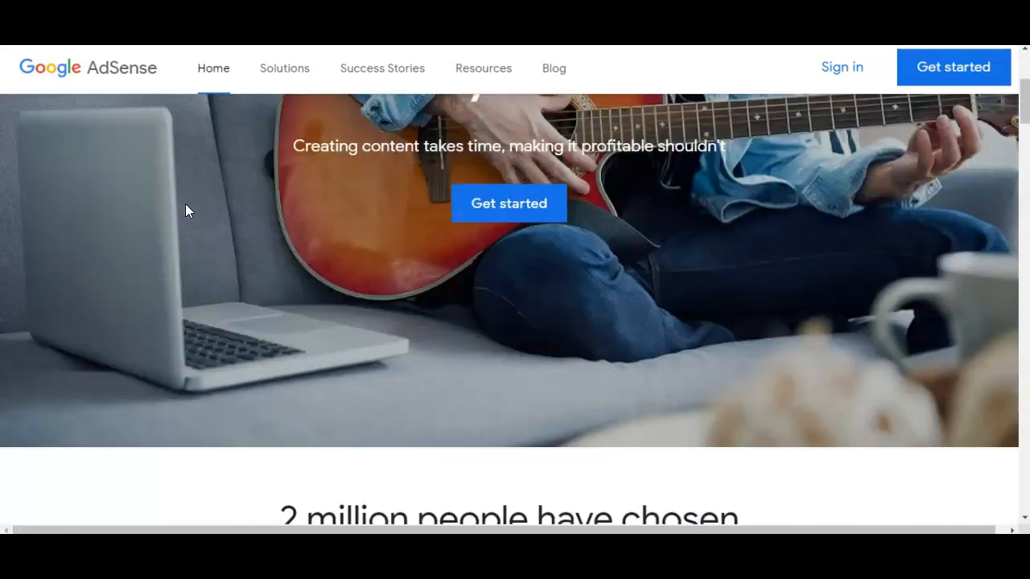
scroll(213, 228, "down", 5)
scroll(188, 218, "up", 1)
scroll(188, 218, "down", 1)
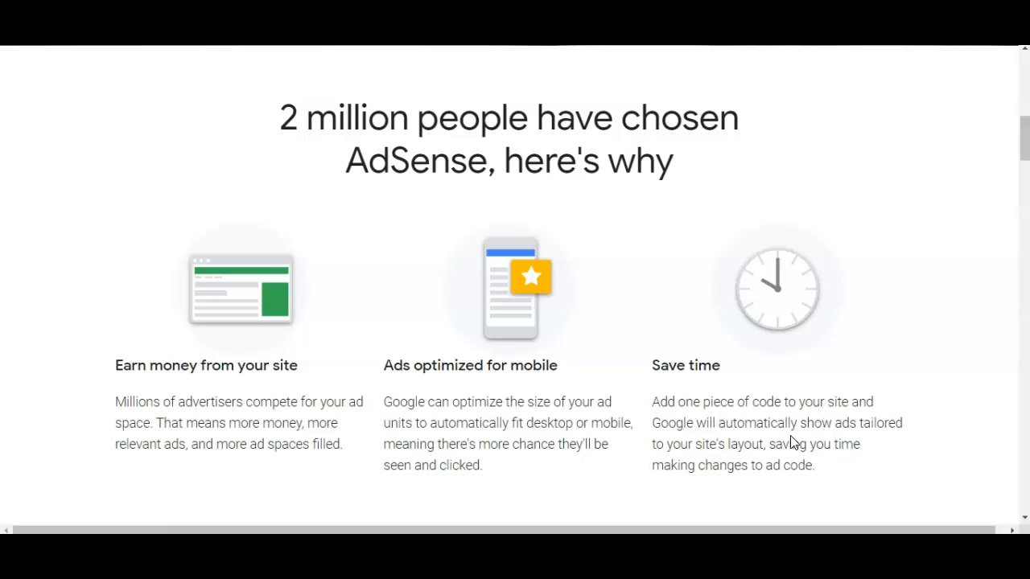
scroll(555, 423, "down", 5)
scroll(212, 391, "down", 4)
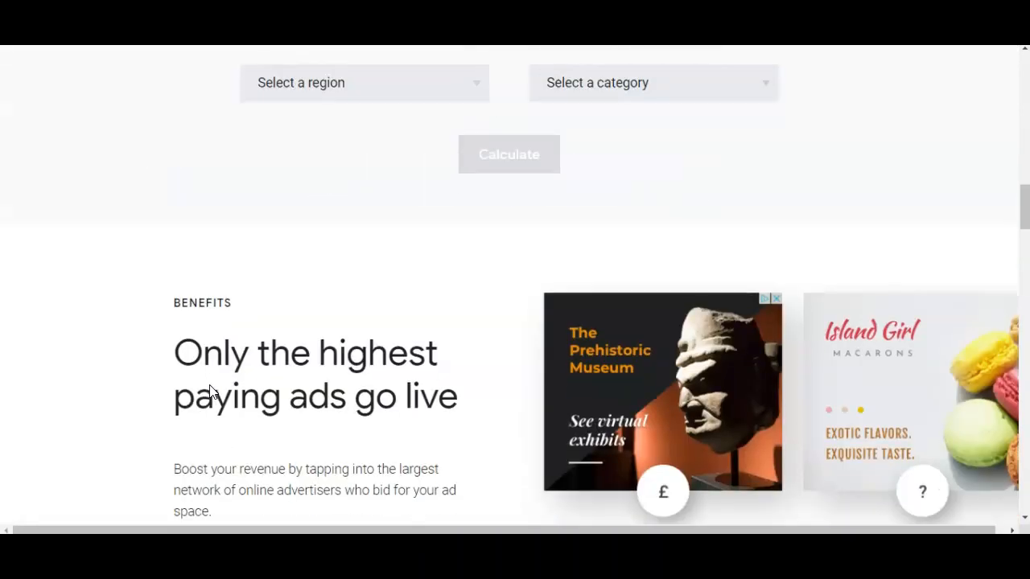
scroll(211, 392, "down", 8)
scroll(211, 392, "down", 6)
scroll(211, 392, "up", 7)
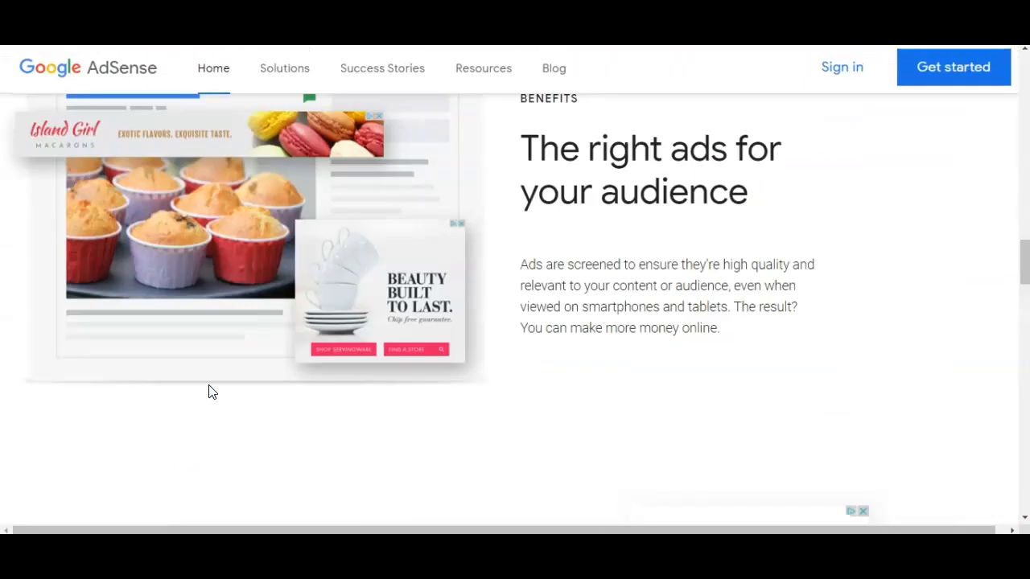
scroll(210, 392, "up", 15)
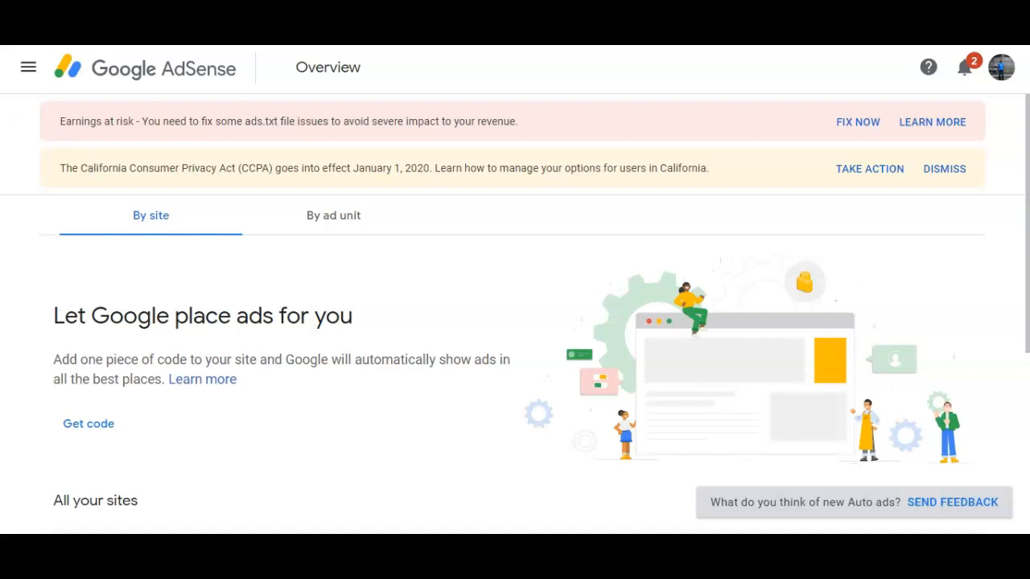
- View the site-wide AdSense code that goes between the head tags, and close it
left_click(29, 73)
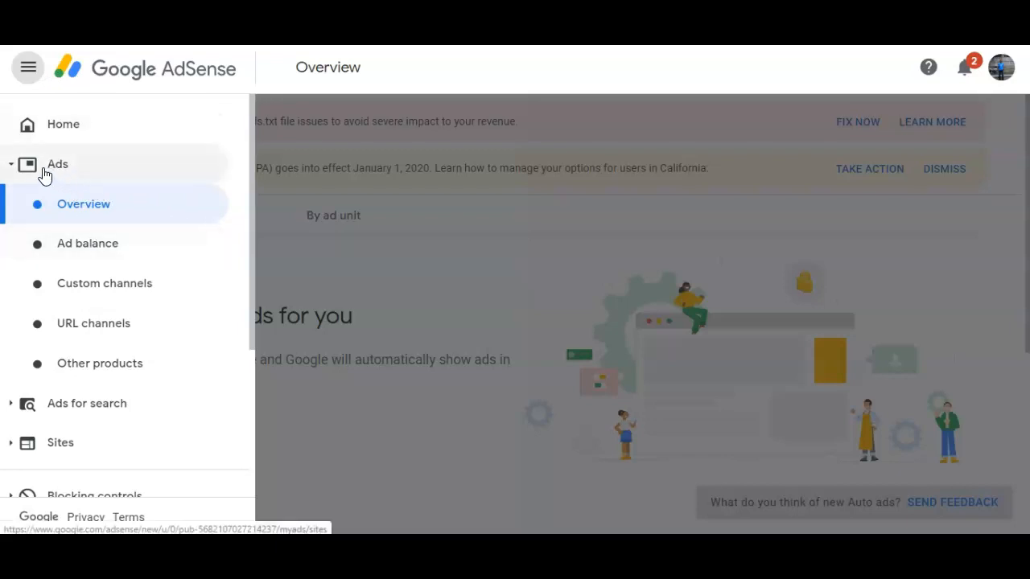
left_click(304, 275)
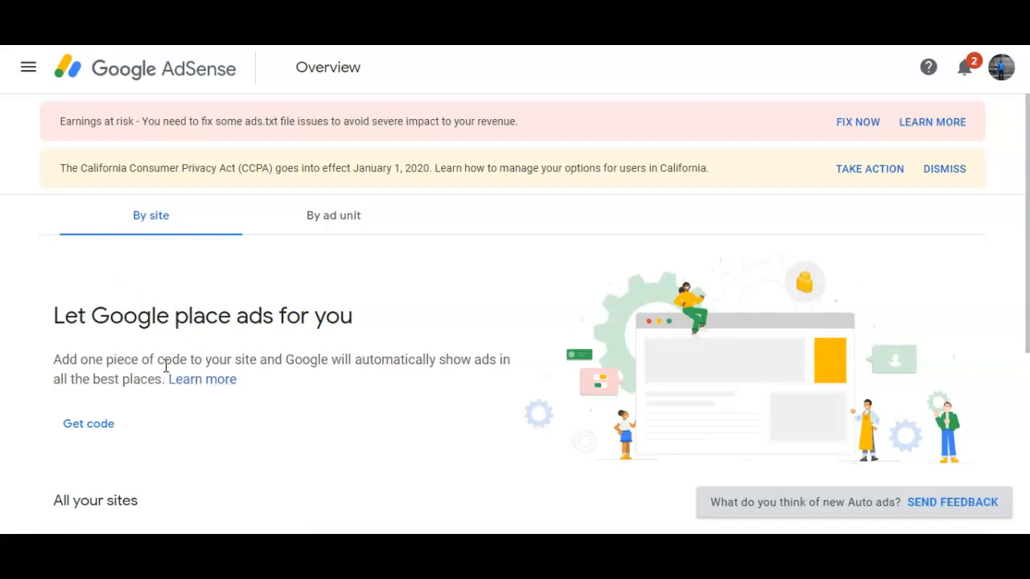
left_click(102, 434)
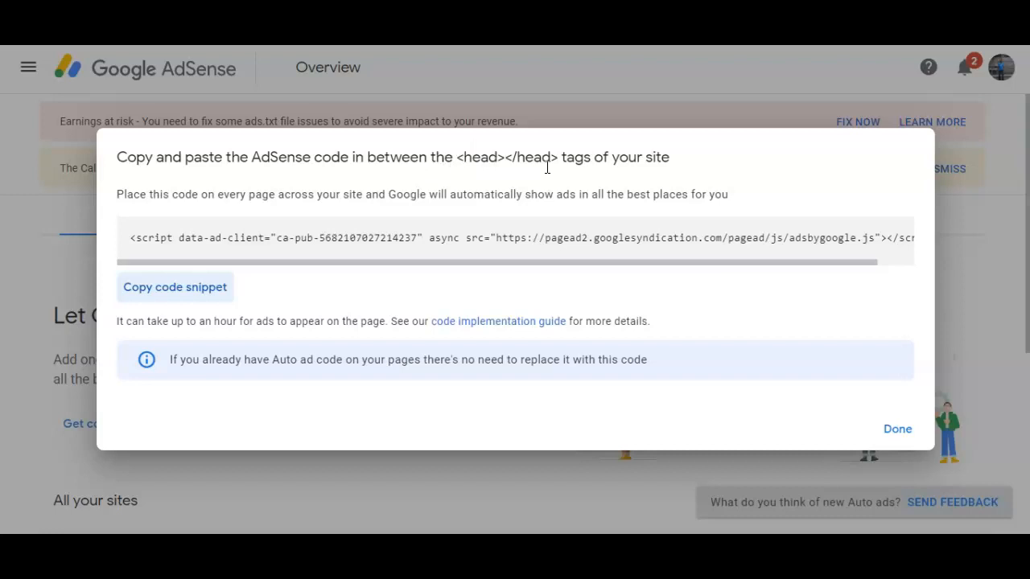
left_click(896, 430)
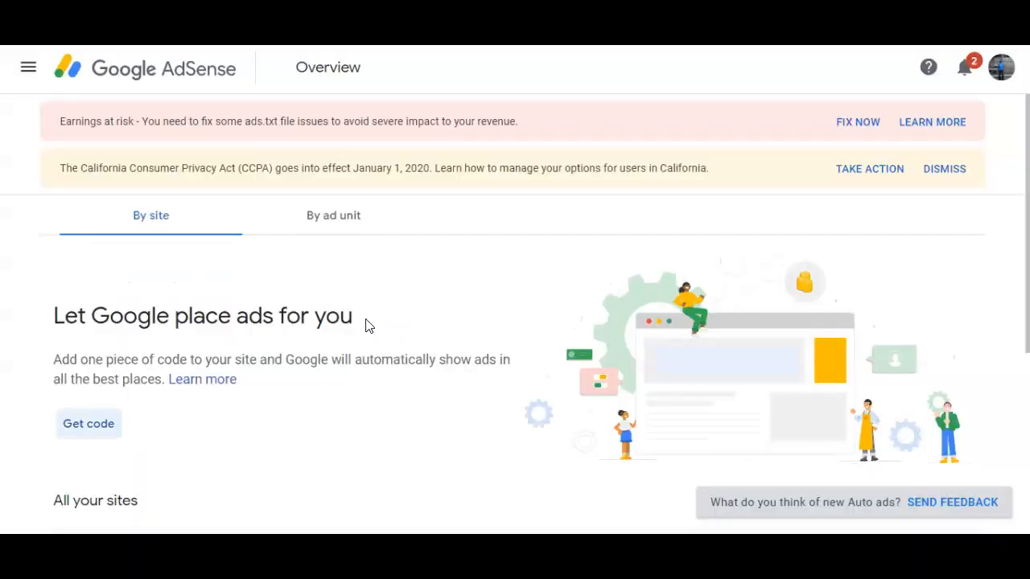
- Show the ads overview by ad unit and review the ad unit types that can be created
left_click(345, 222)
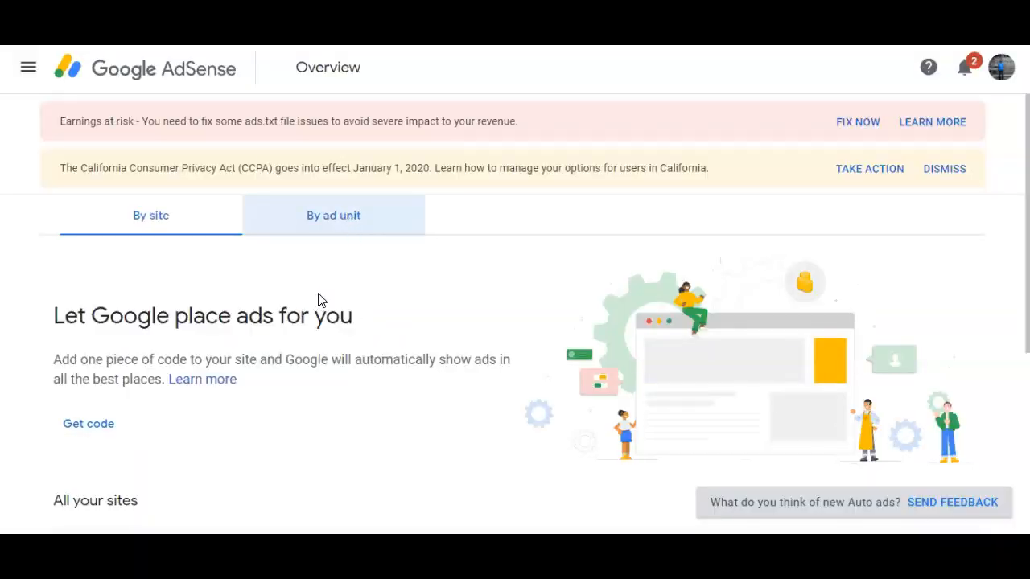
scroll(297, 298, "down", 3)
scroll(294, 298, "down", 1)
scroll(295, 294, "up", 4)
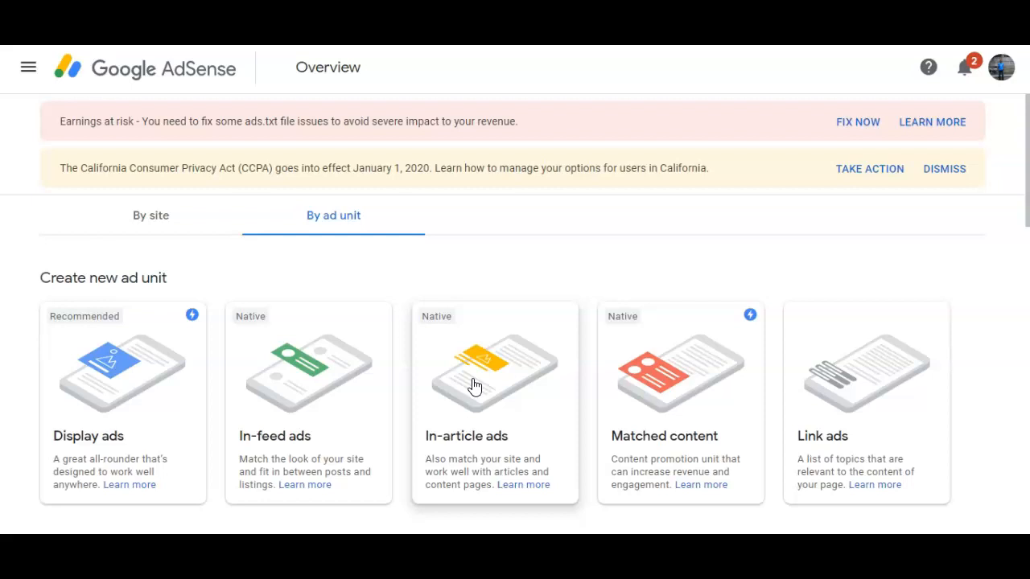
mouse_move(750, 320)
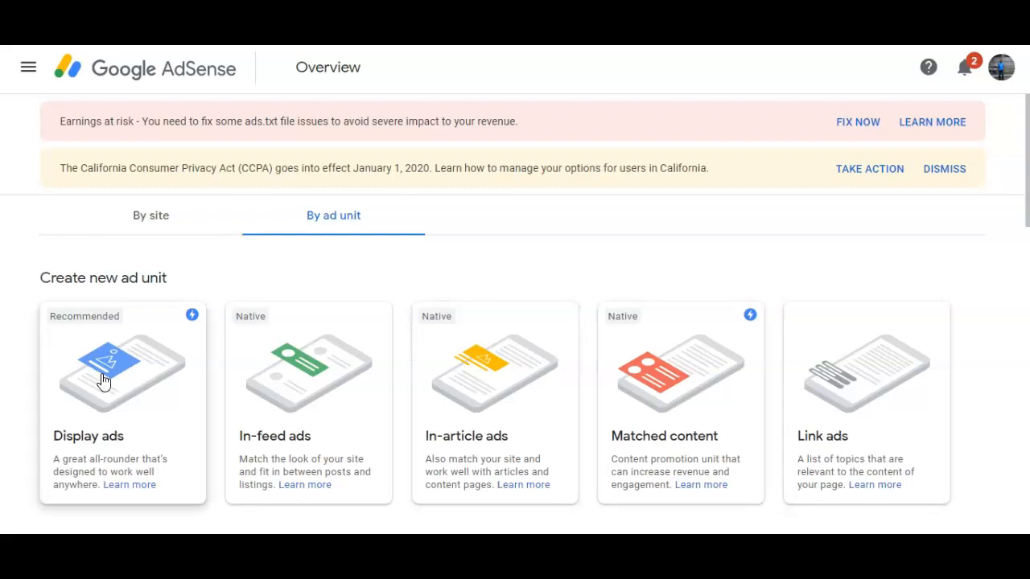
- Start a new display ad unit with a fixed size of 300 width and 250 height
left_click(45, 351)
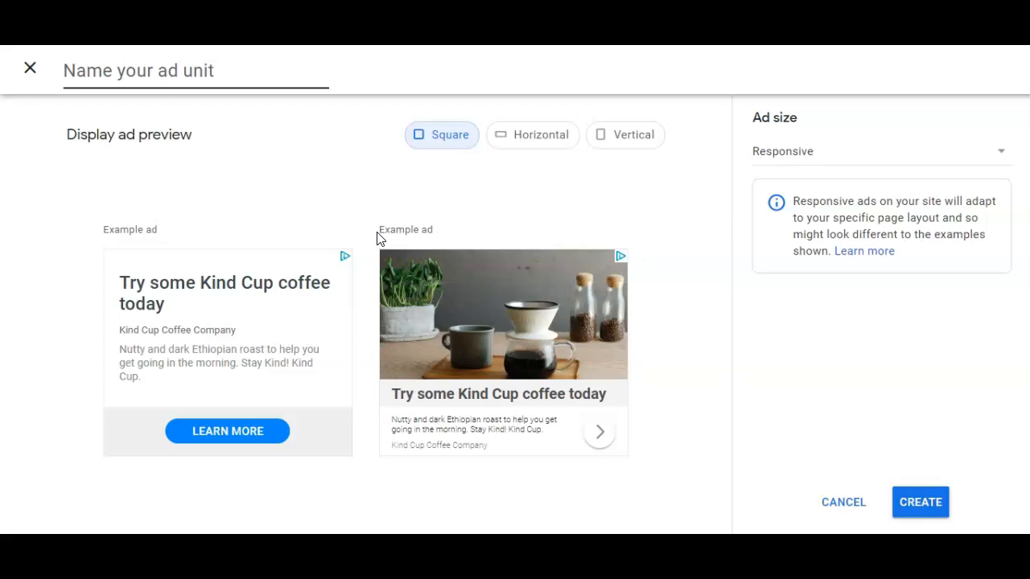
left_click(797, 156)
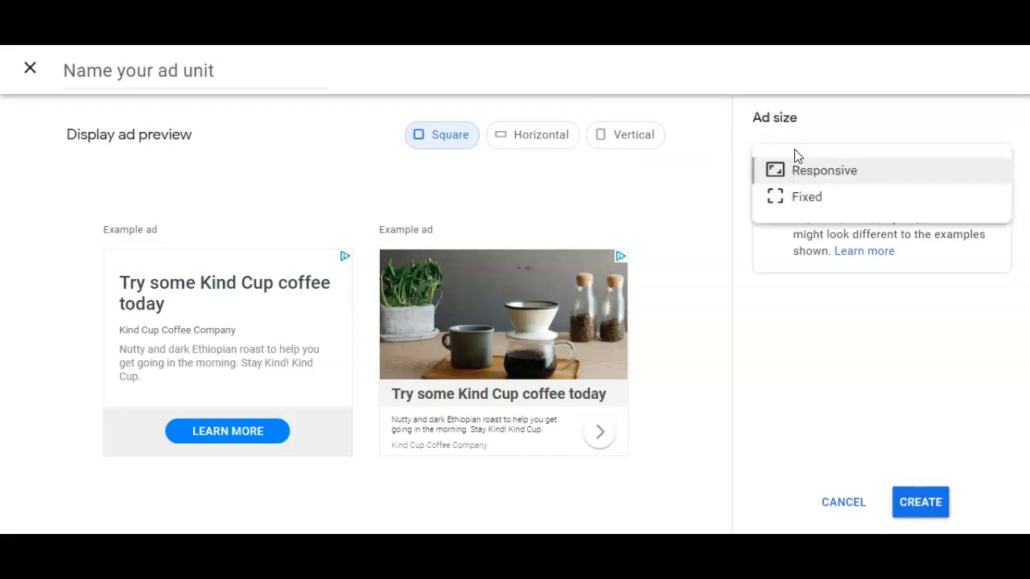
left_click(805, 201)
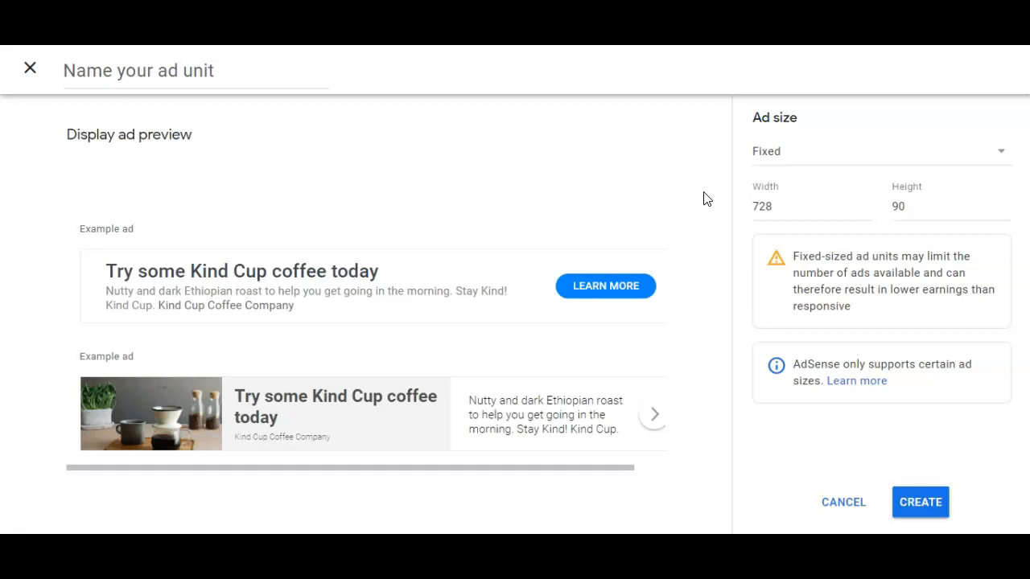
type("300")
key("Tab")
type("2")
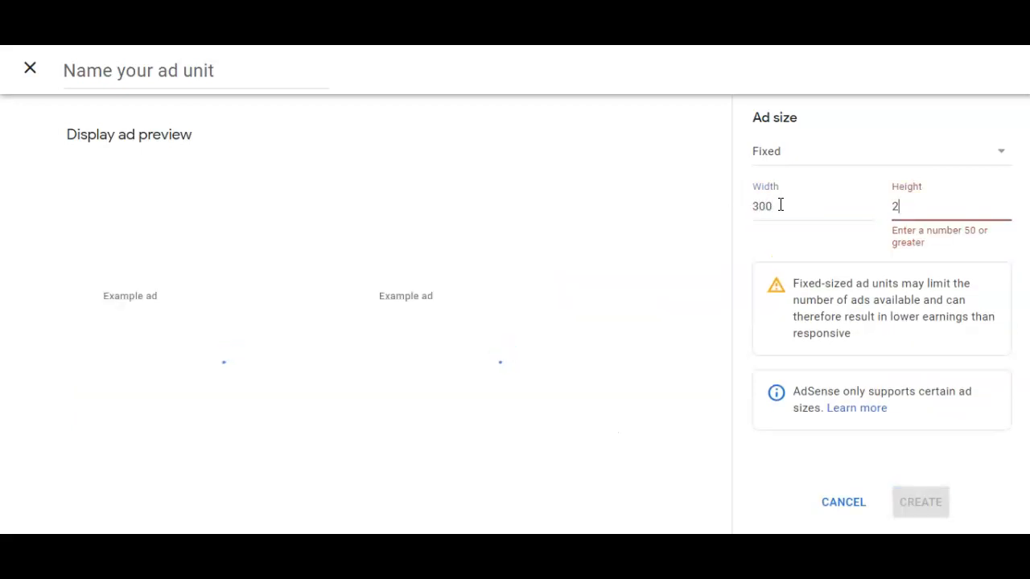
type("50")
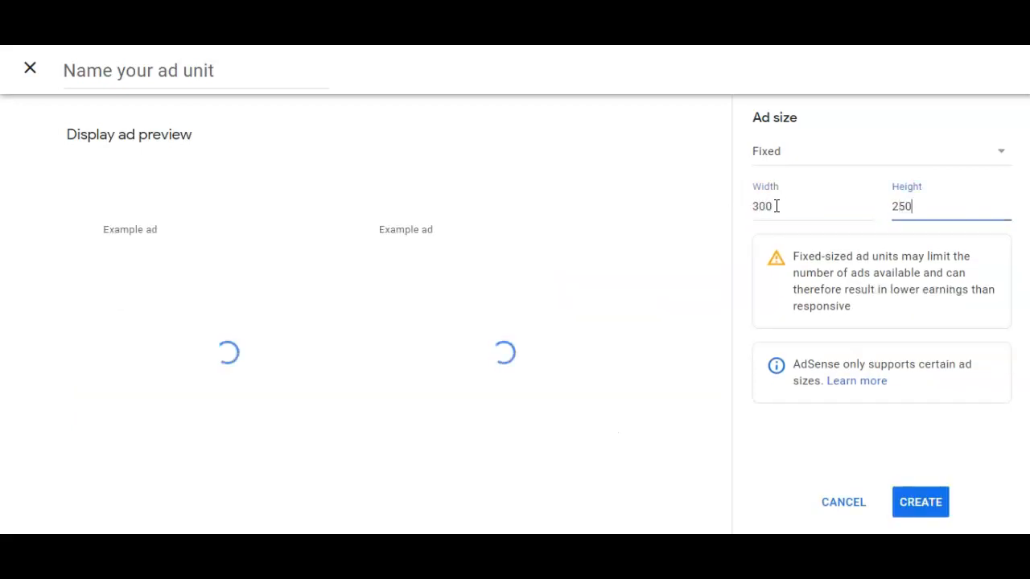
- Name the ad unit "BI.com 300x250 sidebar top" and create it
left_click(920, 502)
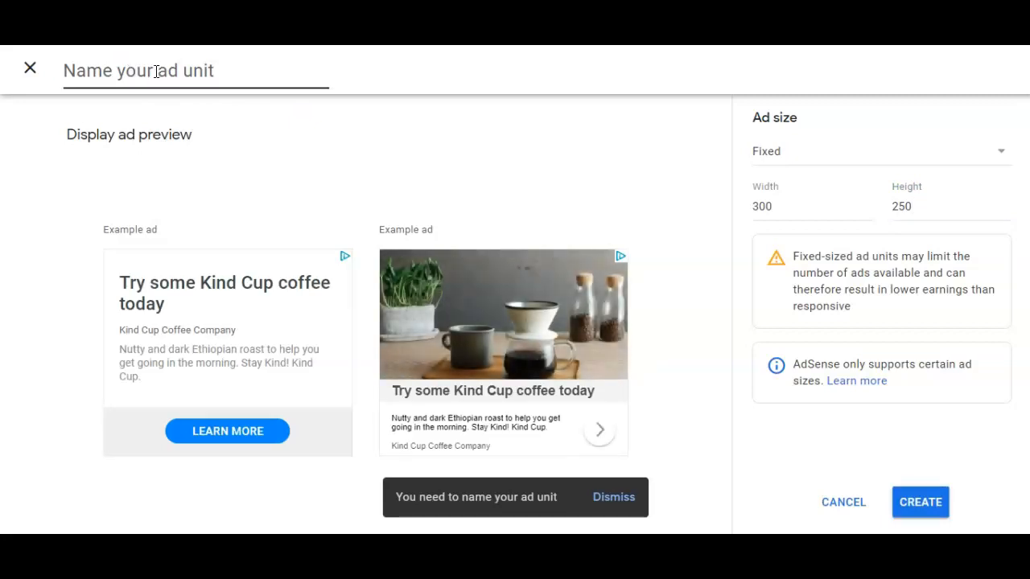
type("E")
key("BackSpace")
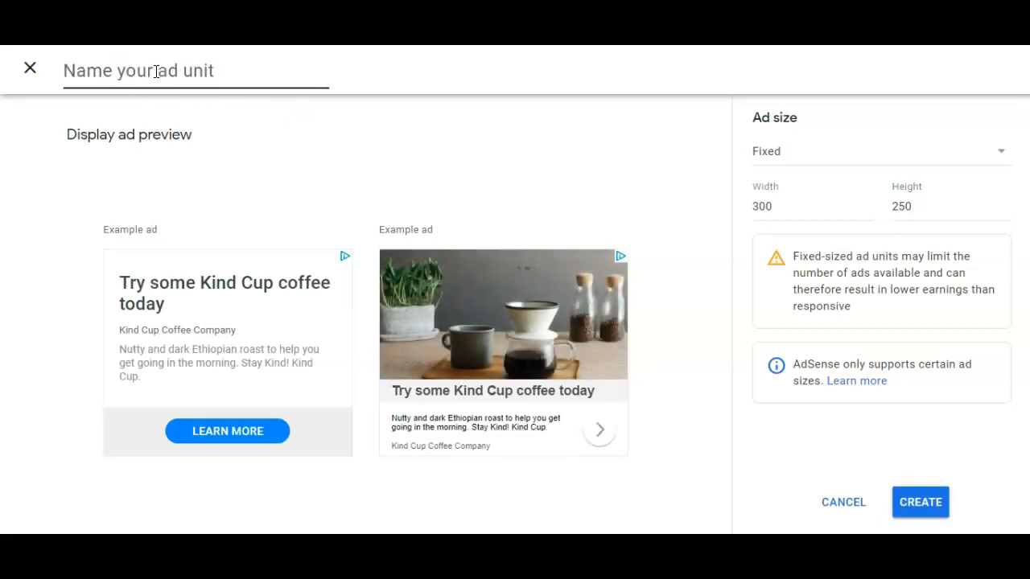
type("BK")
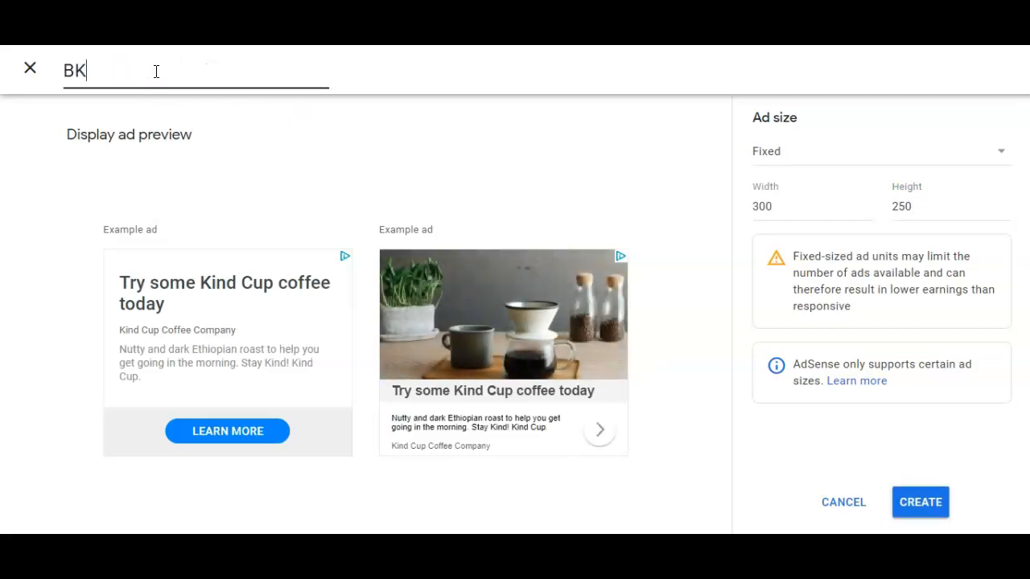
key("BackSpace")
type("I.com 300x250 sidebar top")
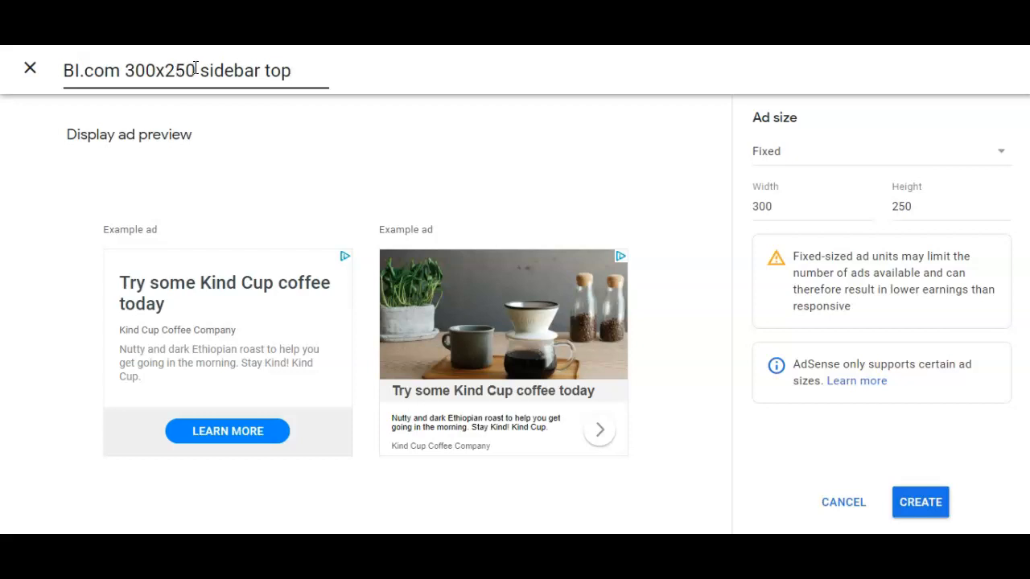
left_click(921, 501)
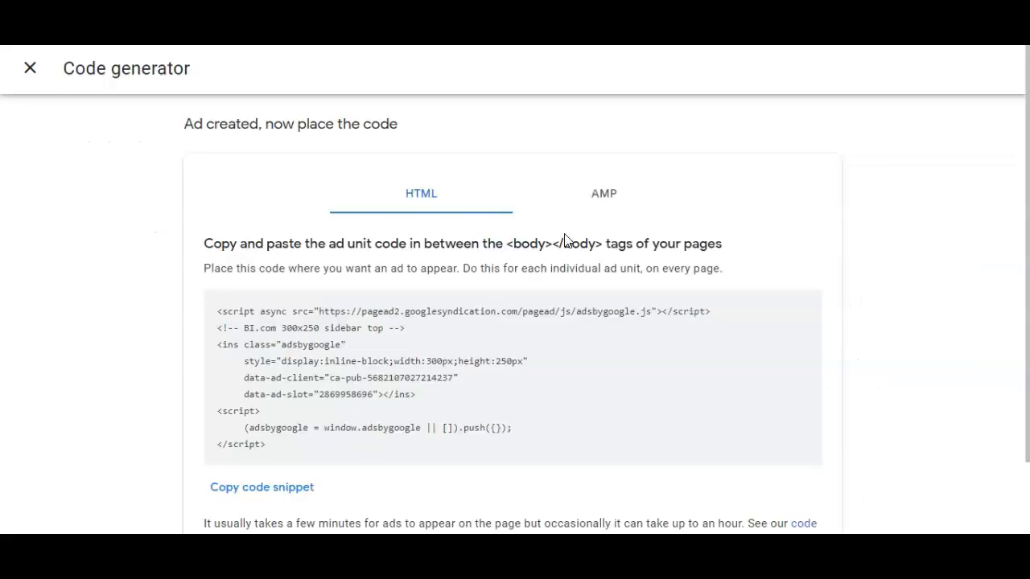
- Copy the HTML code snippet of the new ad unit and close the code generator
scroll(568, 234, "down", 1)
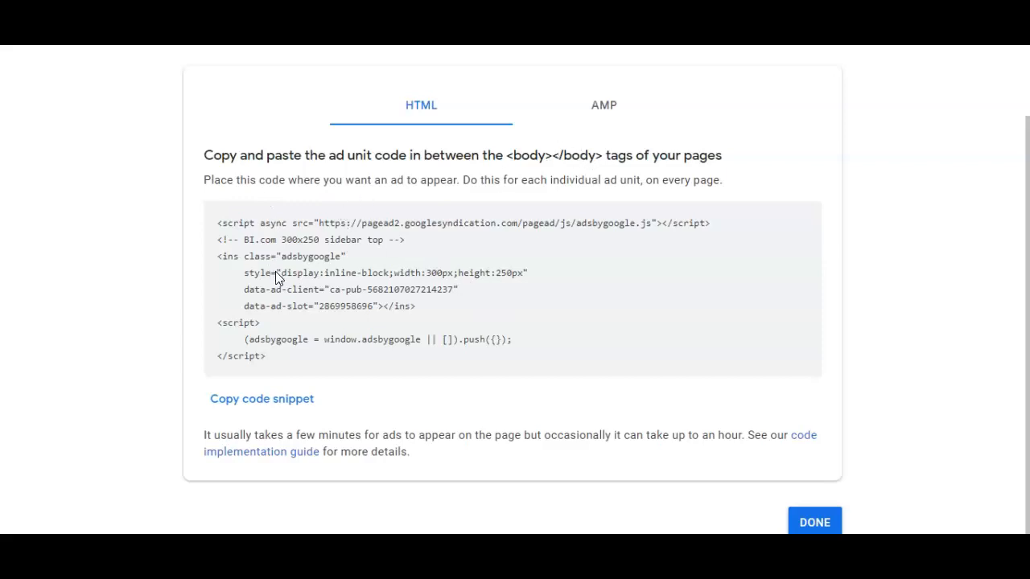
left_click(286, 405)
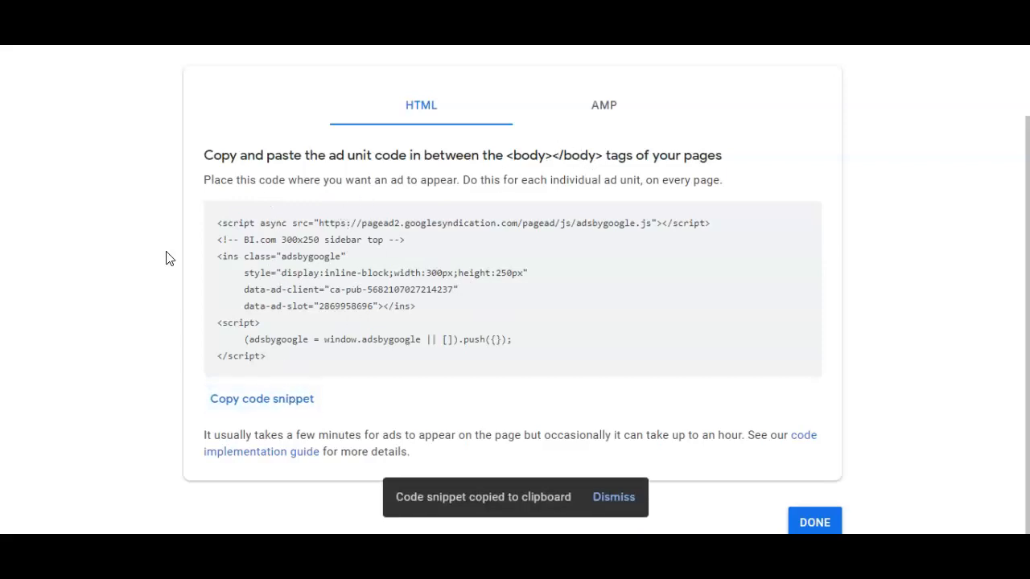
scroll(218, 210, "up", 2)
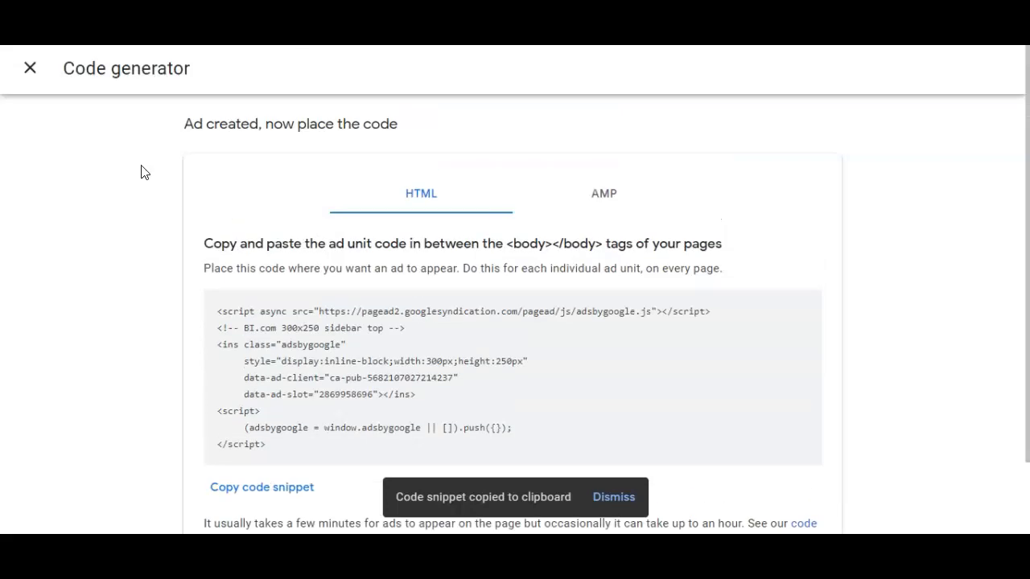
left_click(30, 68)
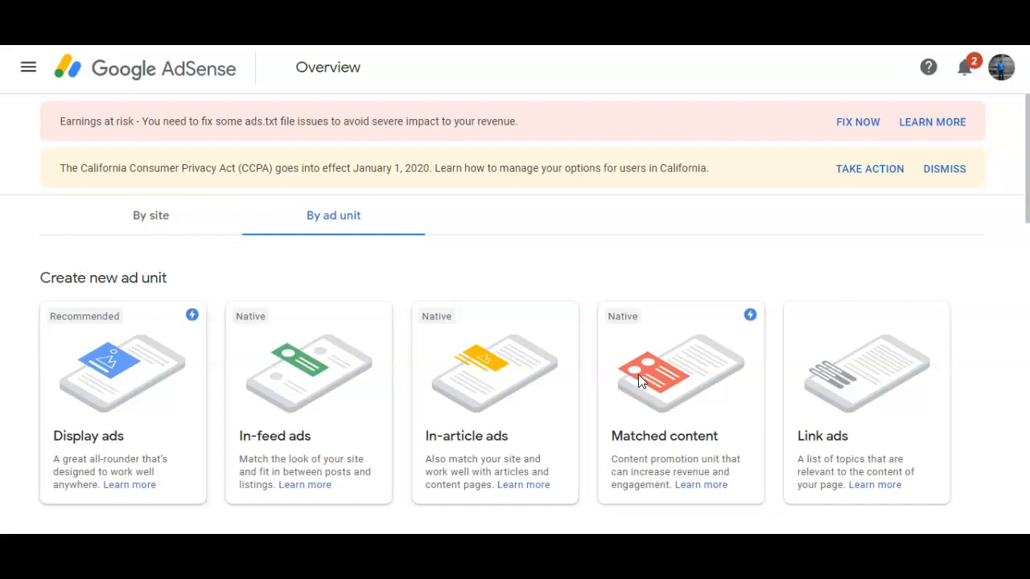
scroll(474, 290, "down", 6)
scroll(474, 290, "up", 6)
scroll(414, 295, "down", 8)
scroll(357, 284, "up", 8)
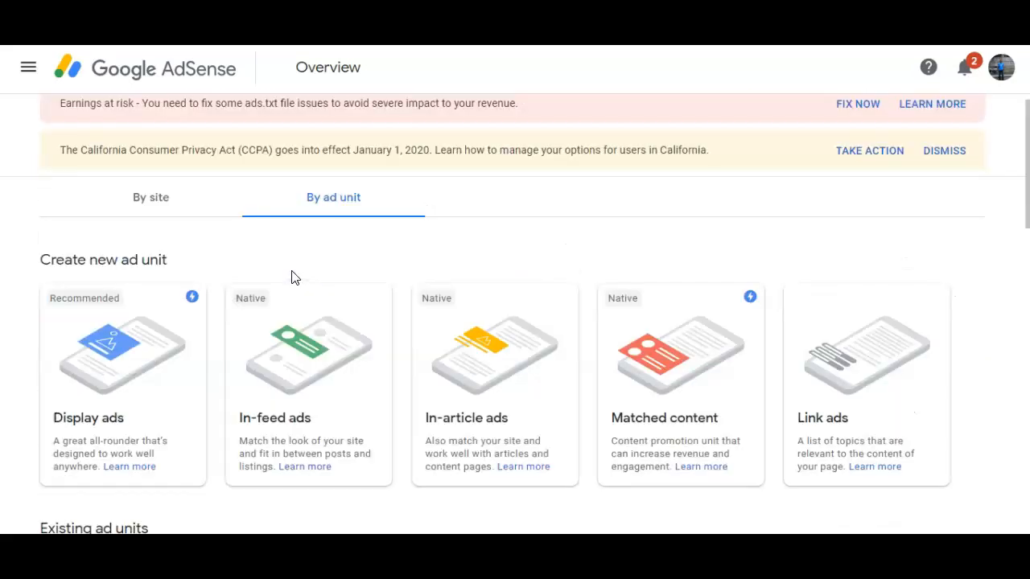
scroll(292, 278, "up", 1)
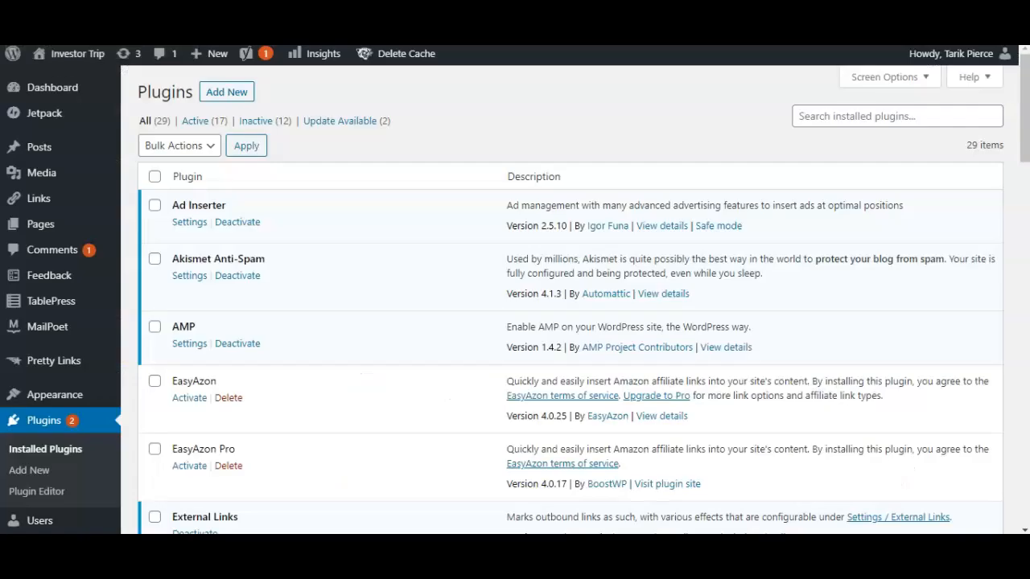
- In WordPress, search the plugins available to add for "ad inserter"
scroll(306, 210, "down", 1)
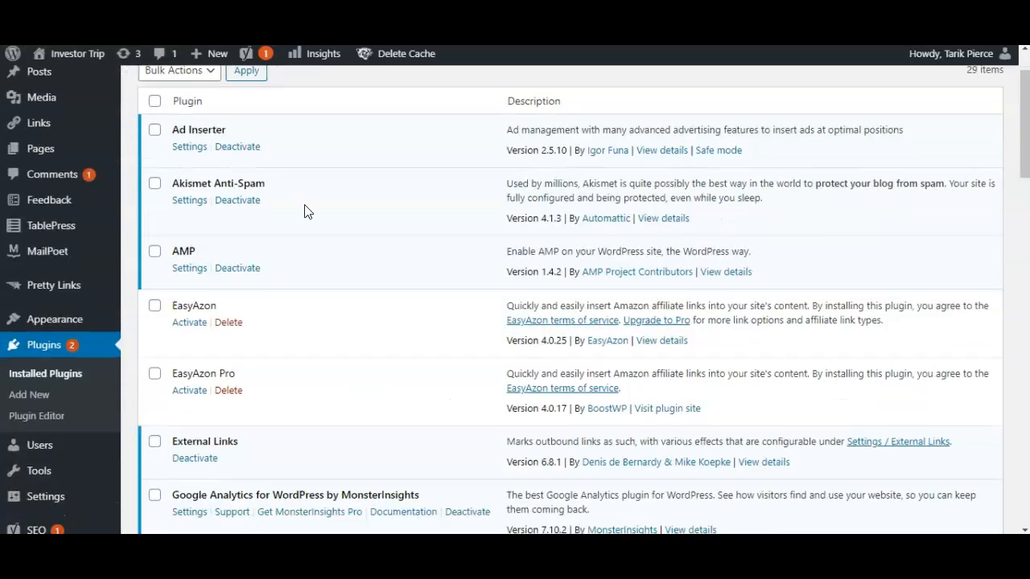
scroll(306, 211, "up", 1)
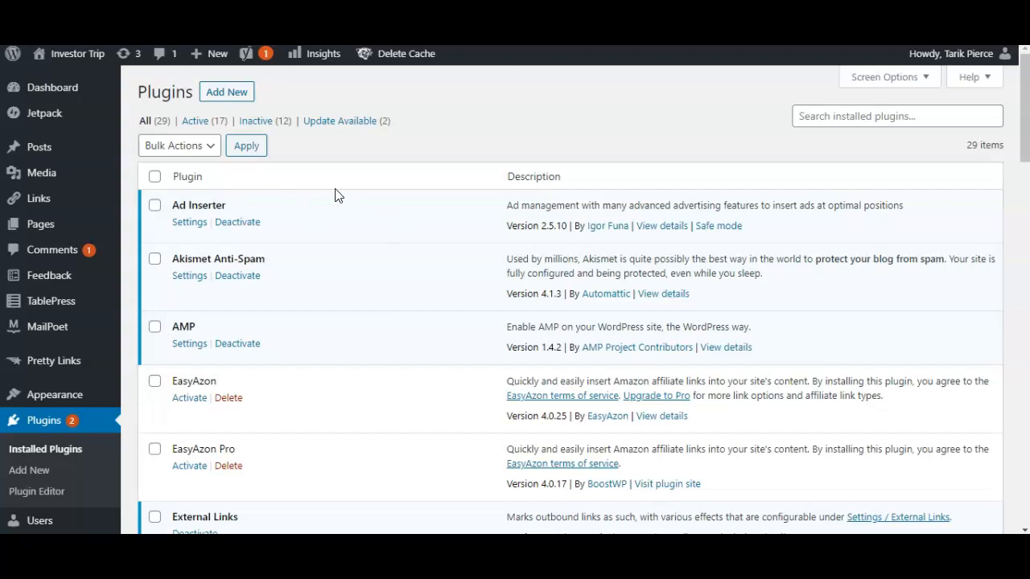
left_click(233, 95)
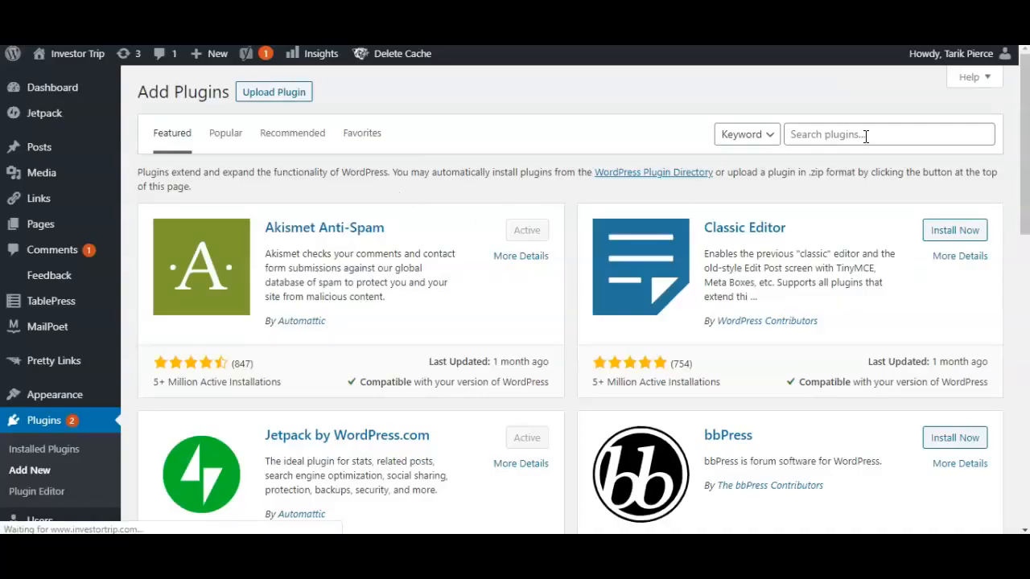
left_click(865, 135)
type("ad inserter")
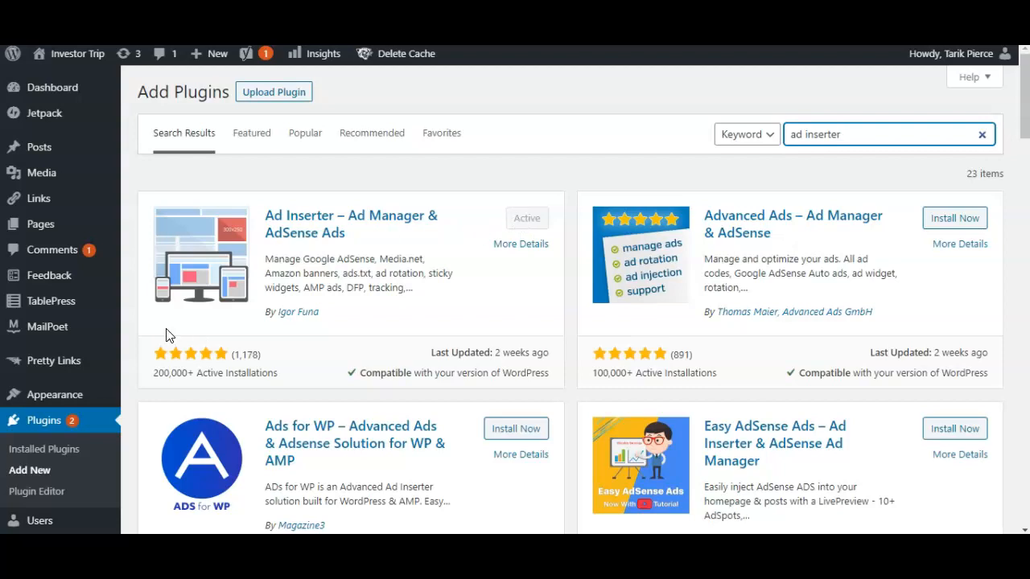
- Open the settings page of the Ad Inserter plugin
scroll(143, 265, "down", 3)
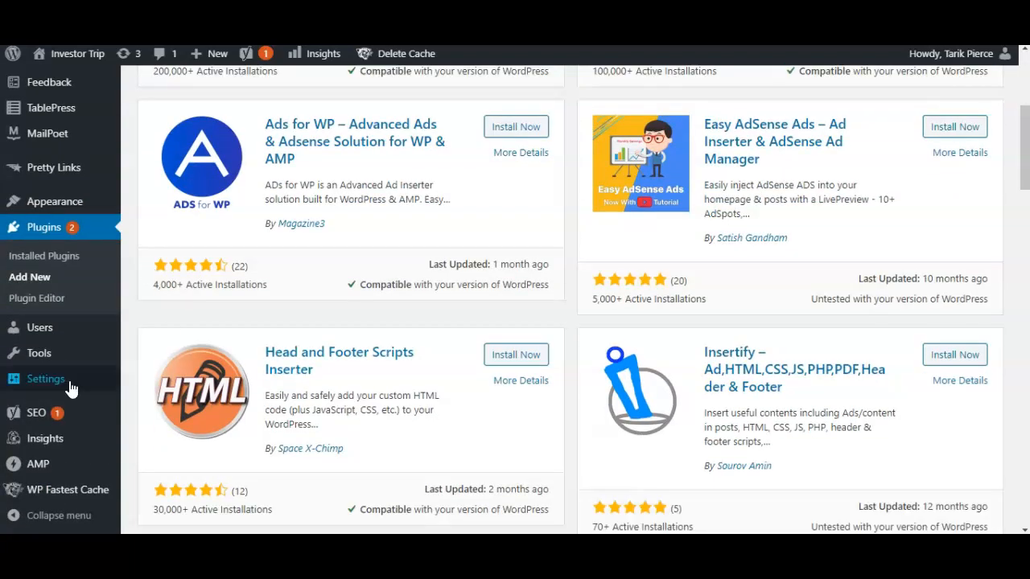
mouse_move(71, 388)
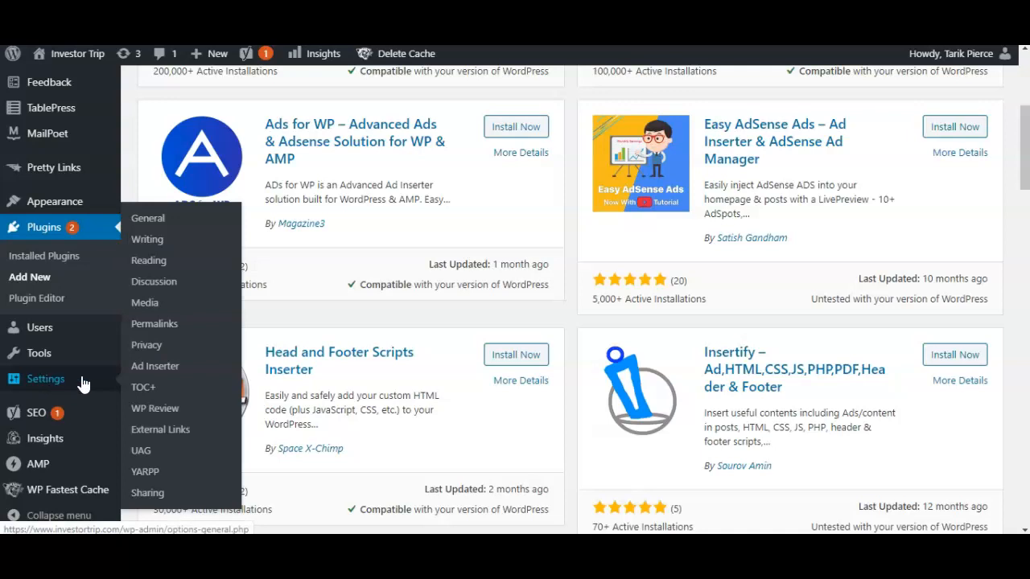
left_click(148, 365)
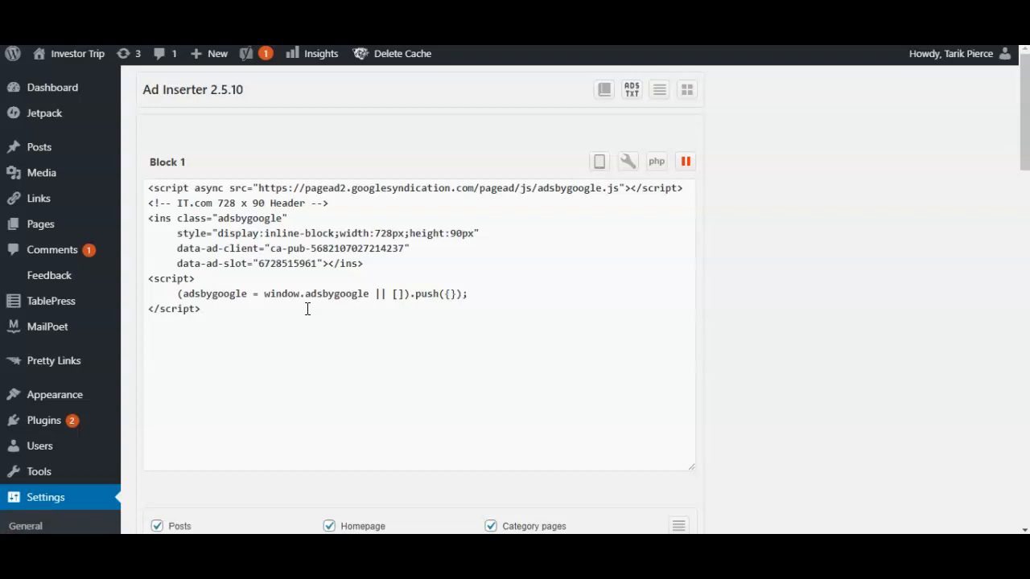
scroll(282, 277, "down", 10)
scroll(269, 258, "down", 5)
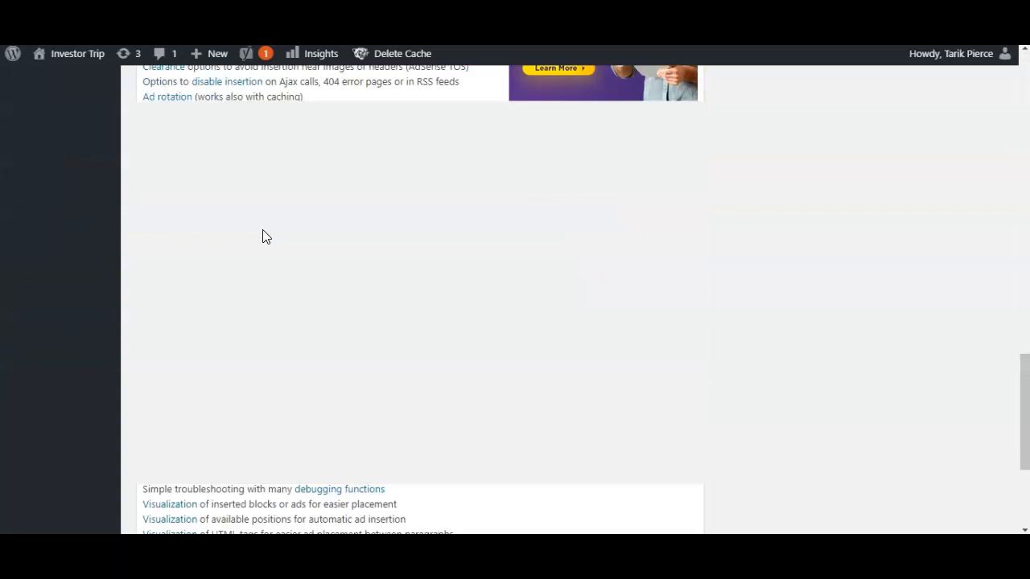
scroll(265, 235, "down", 2)
scroll(265, 235, "up", 15)
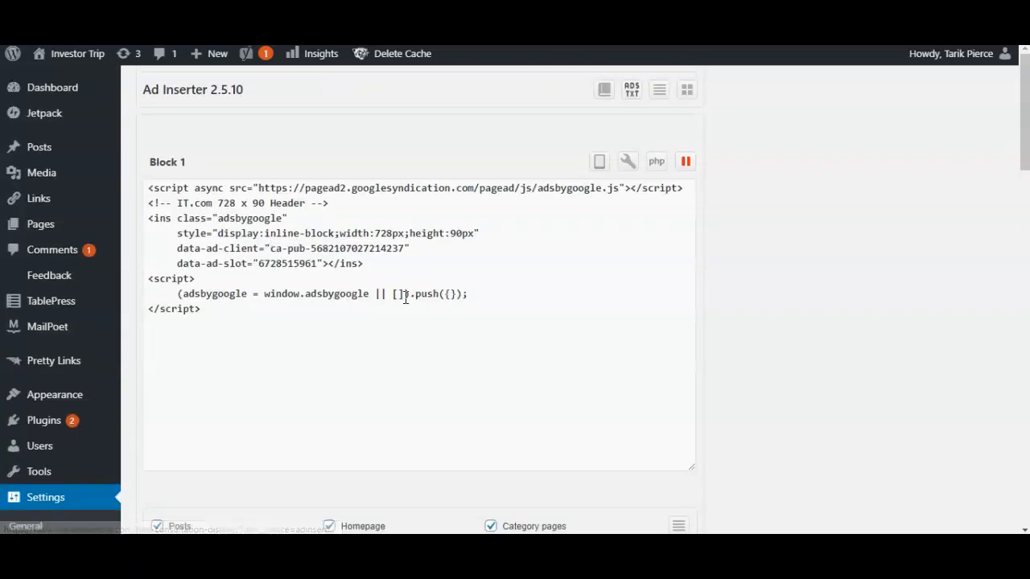
mouse_move(647, 547)
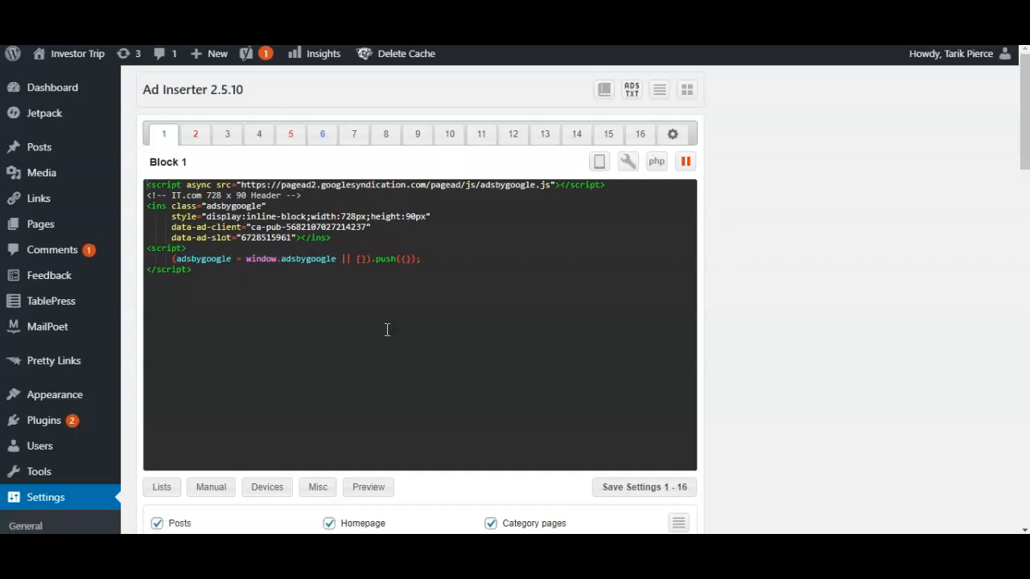
- Examine block 1's page types, insertion and alignment settings, and show its manual insertion options
scroll(669, 290, "down", 2)
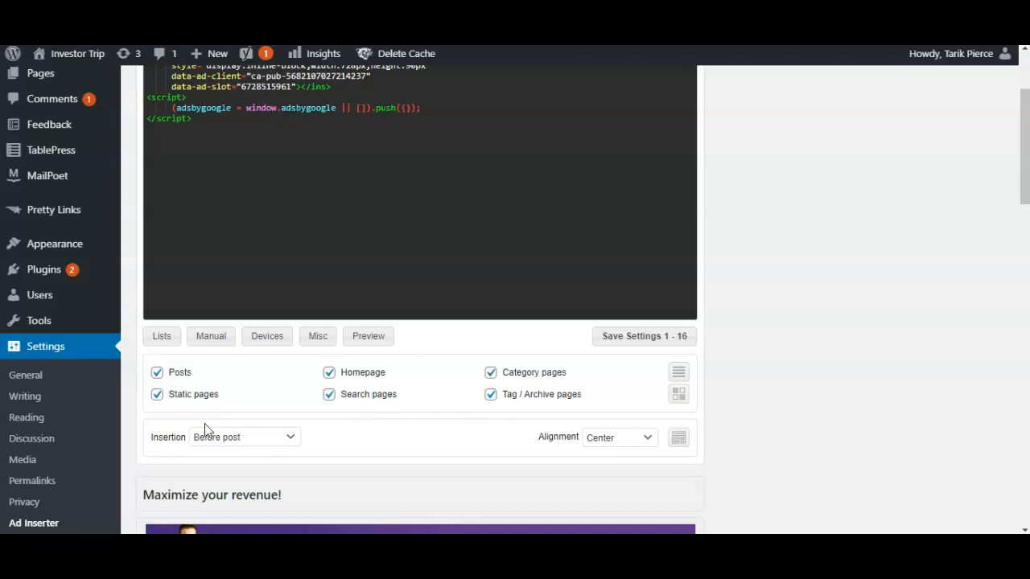
scroll(197, 440, "down", 1)
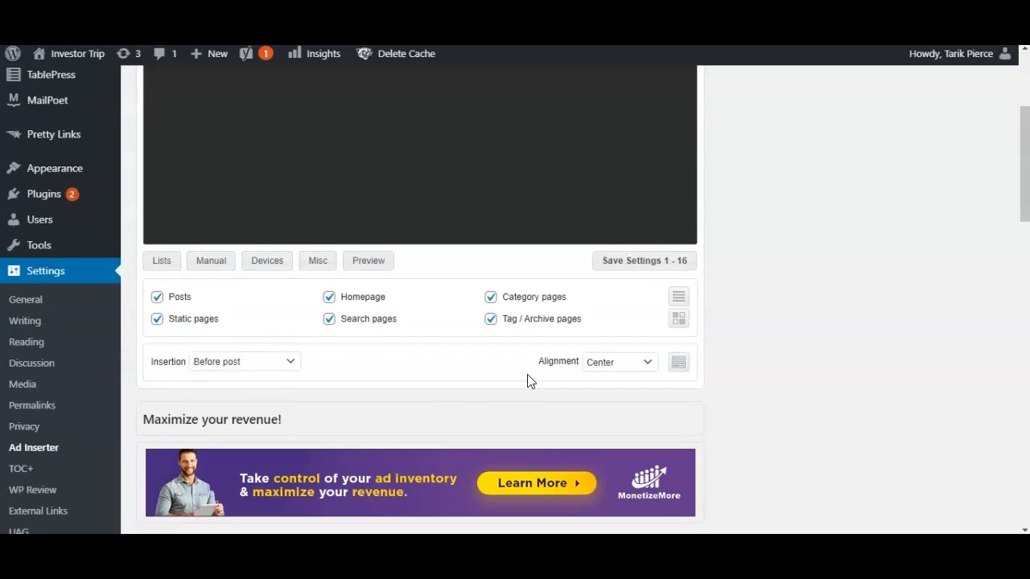
left_click(205, 265)
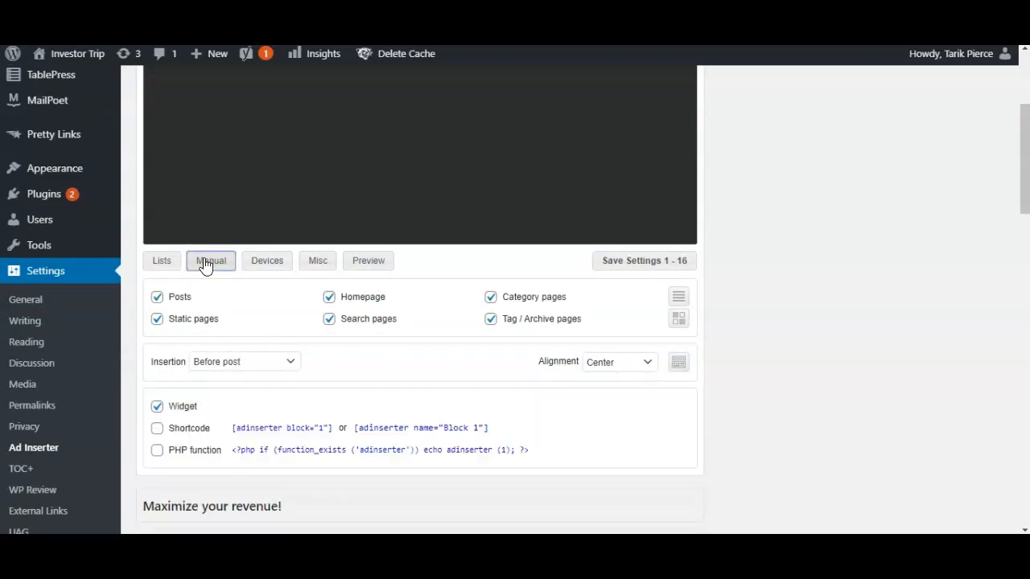
scroll(262, 322, "down", 1)
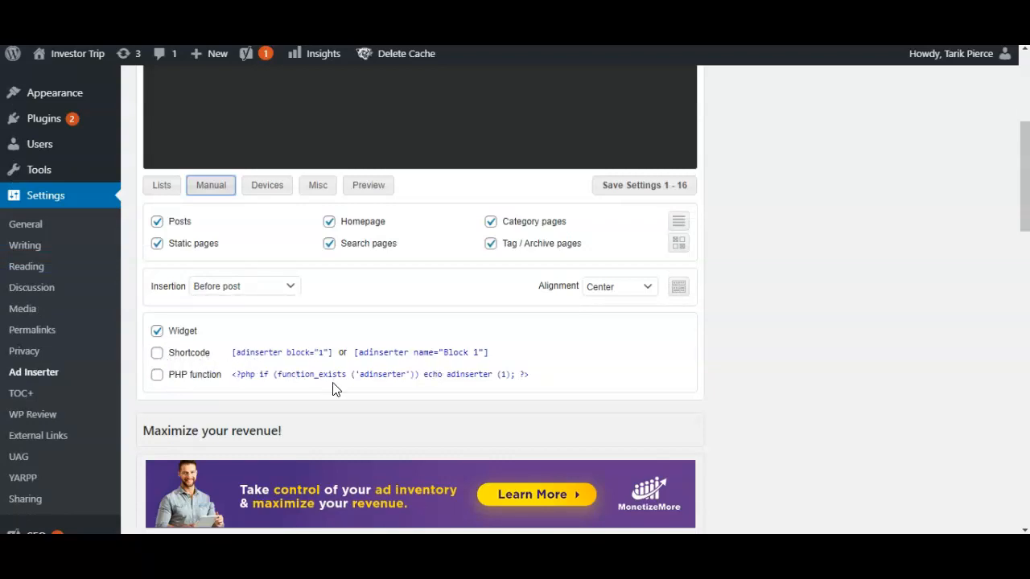
- Show block 1's device detection and miscellaneous options and look through them
scroll(333, 386, "up", 1)
left_click(275, 266)
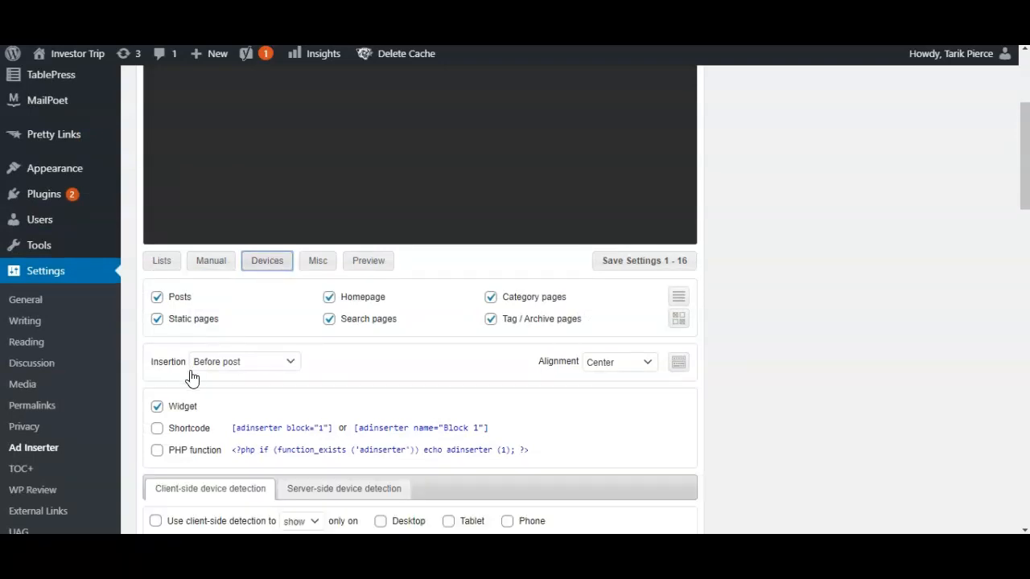
scroll(188, 377, "down", 2)
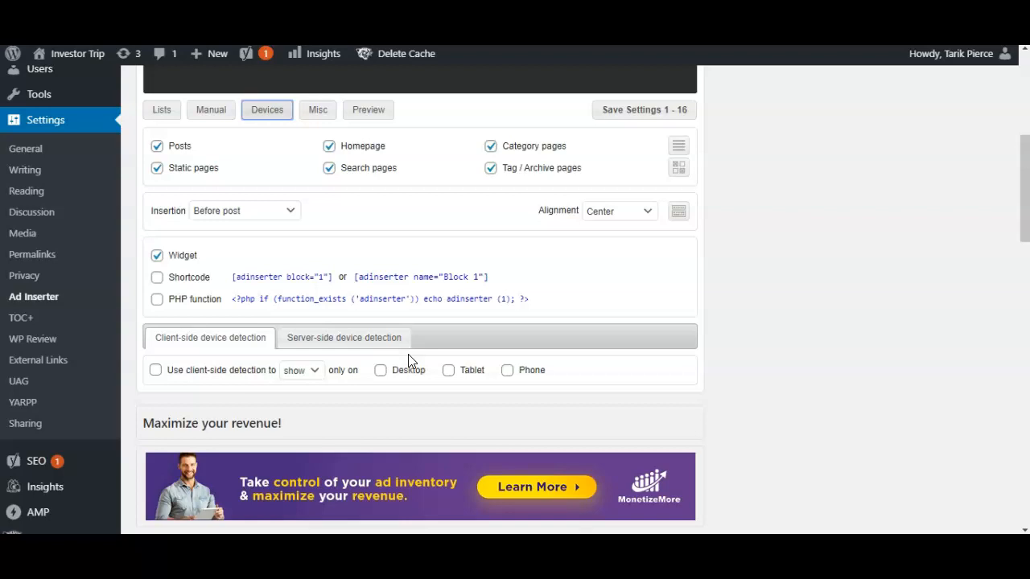
scroll(399, 193, "up", 1)
left_click(312, 193)
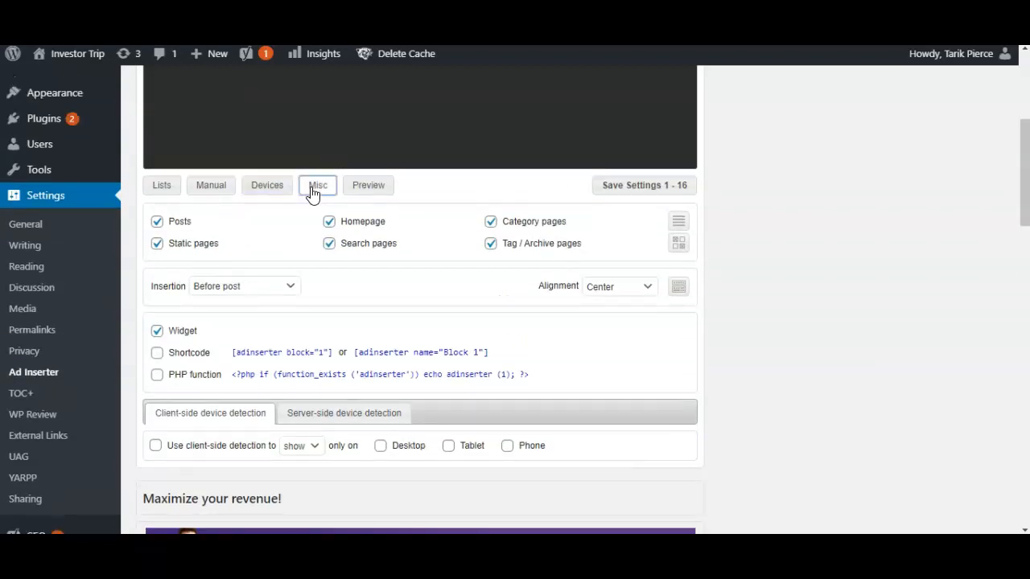
scroll(225, 327, "down", 2)
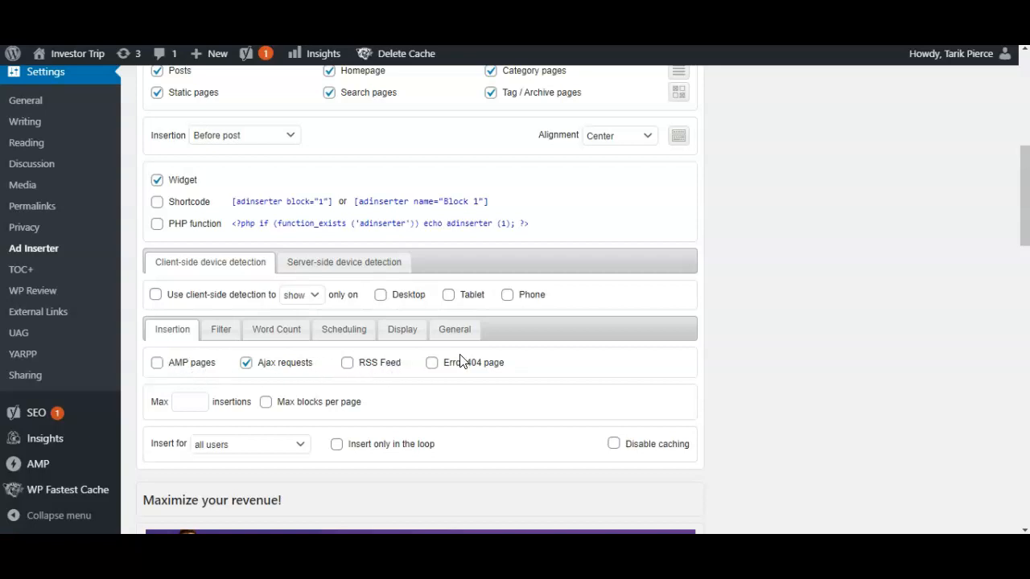
- Open the preview of block 1's ad code and return to the block's settings
scroll(322, 430, "up", 6)
scroll(327, 421, "down", 2)
left_click(378, 341)
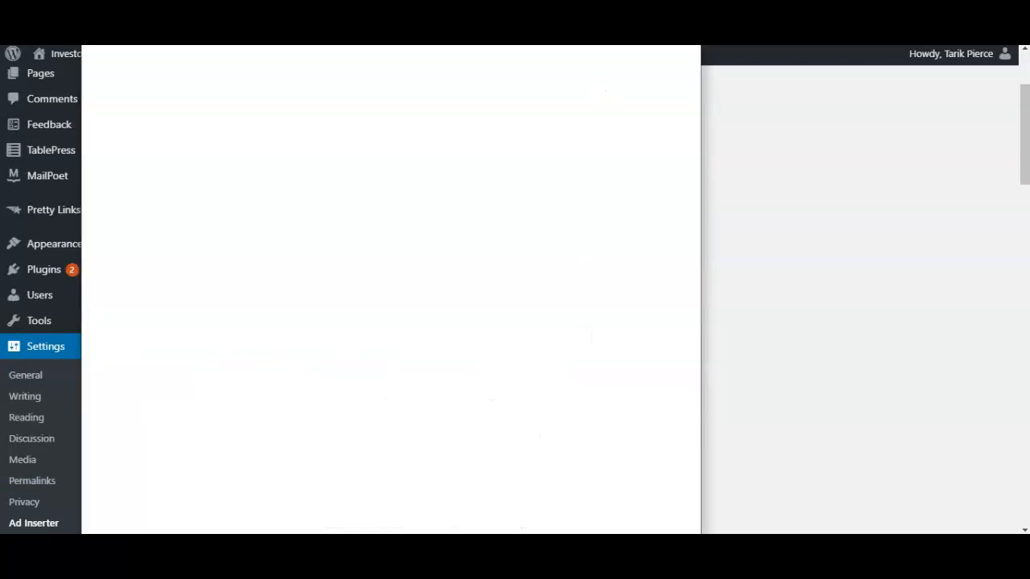
scroll(750, 247, "up", 3)
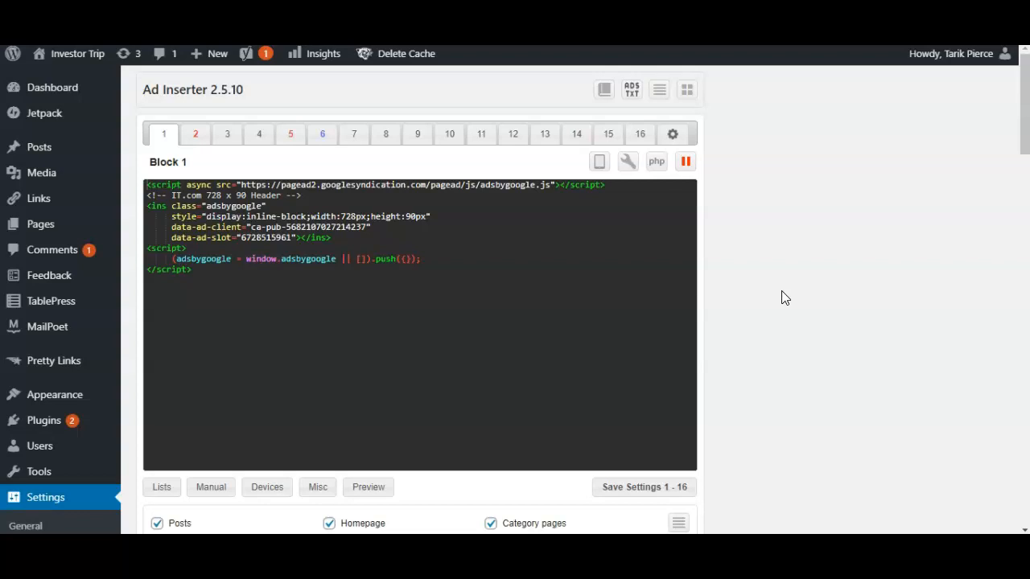
scroll(784, 298, "down", 2)
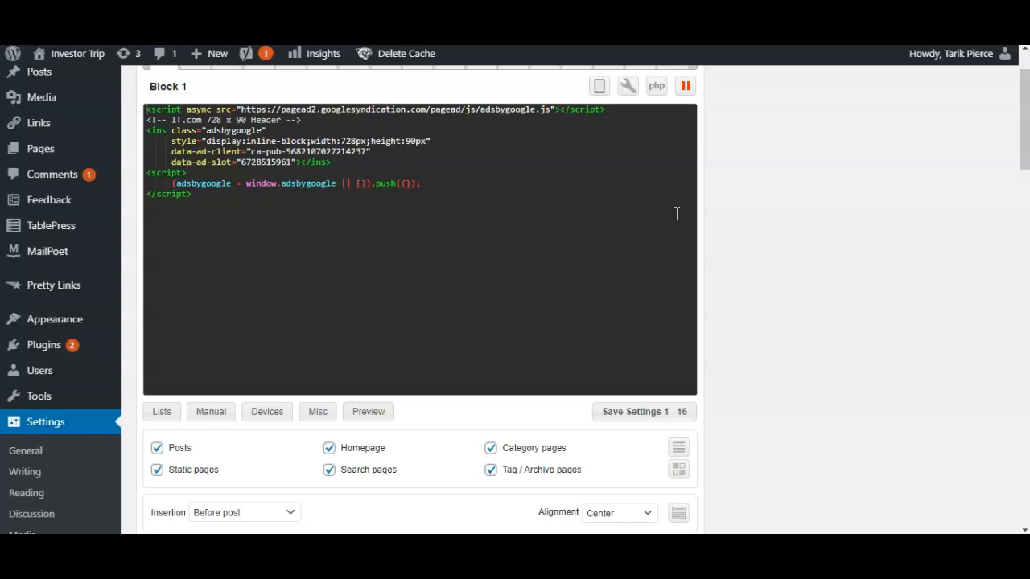
scroll(279, 240, "up", 1)
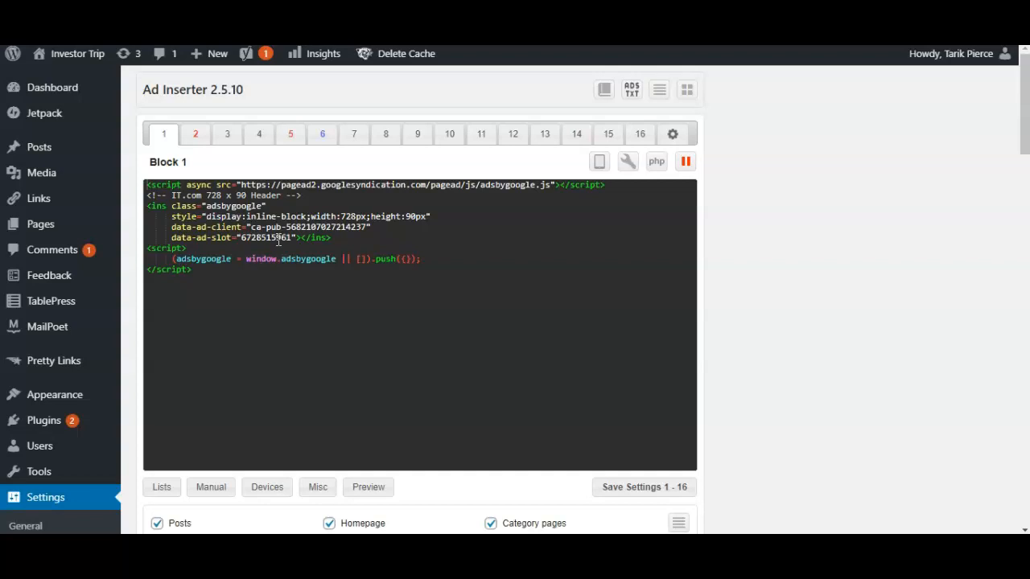
scroll(279, 239, "down", 1)
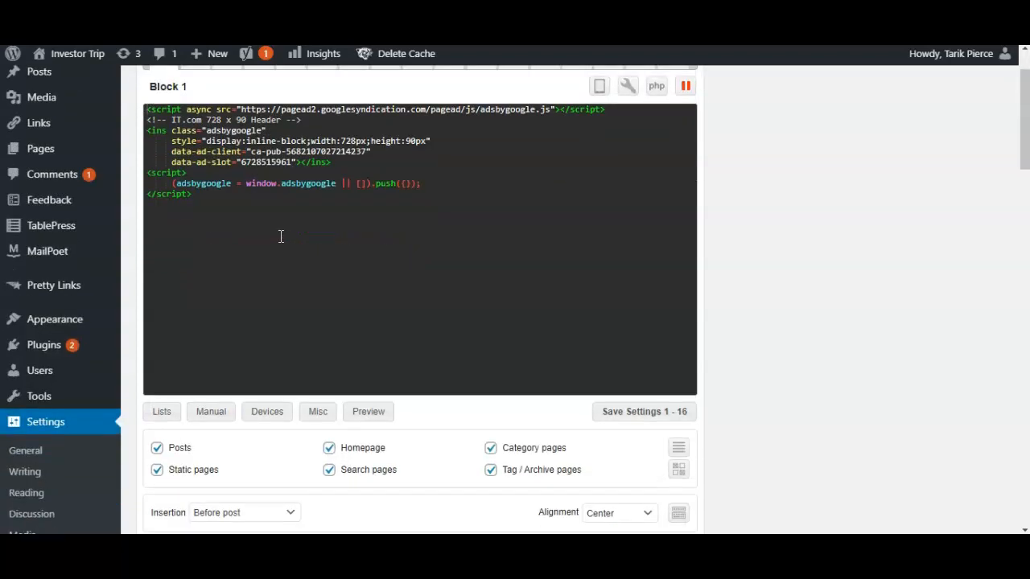
scroll(280, 235, "up", 1)
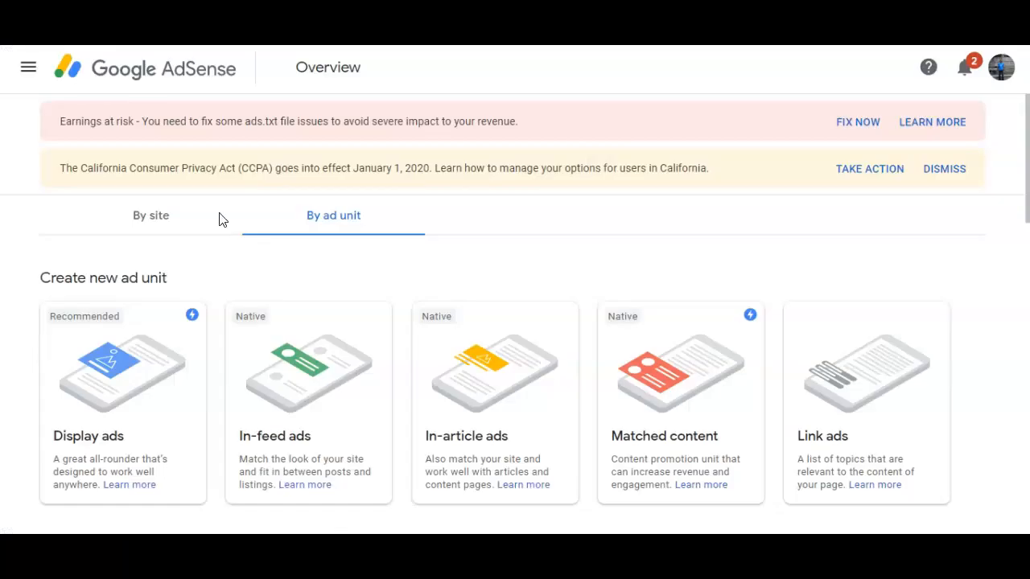
- In Google AdSense, get the site-wide auto ads code for the head tags and copy the code snippet
left_click(151, 220)
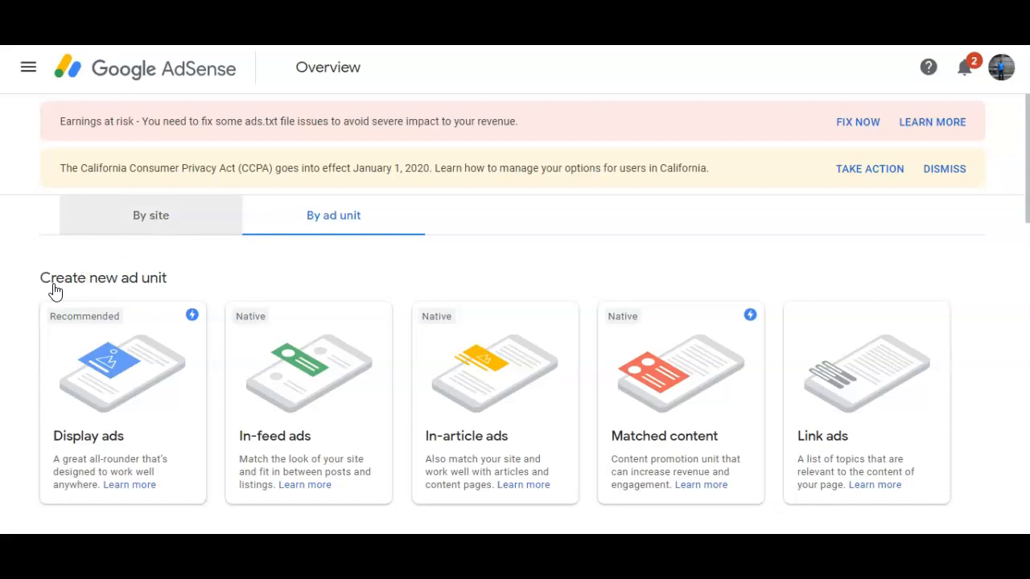
left_click(154, 228)
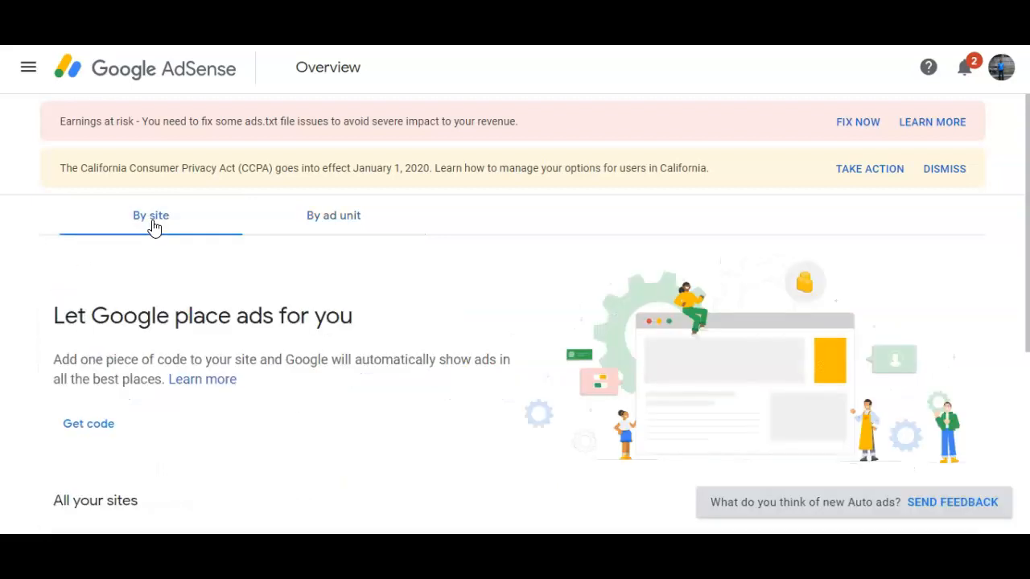
left_click(97, 426)
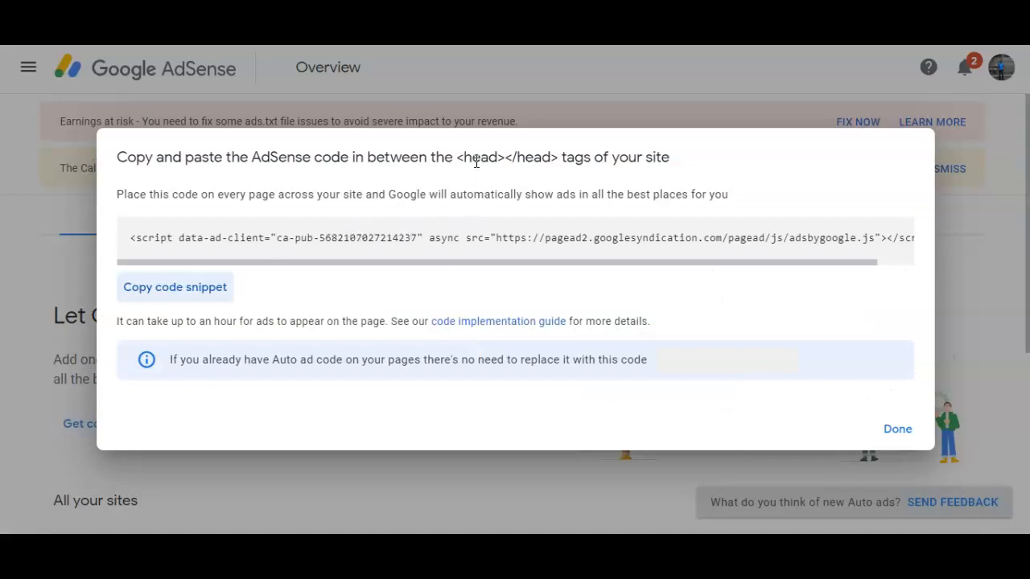
left_click(203, 292)
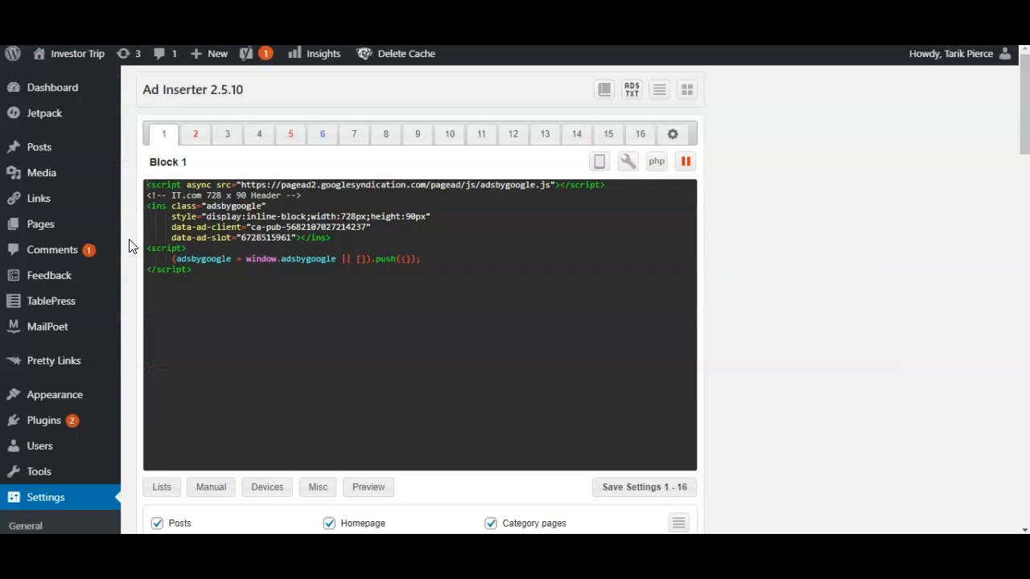
scroll(128, 246, "down", 2)
scroll(131, 249, "down", 3)
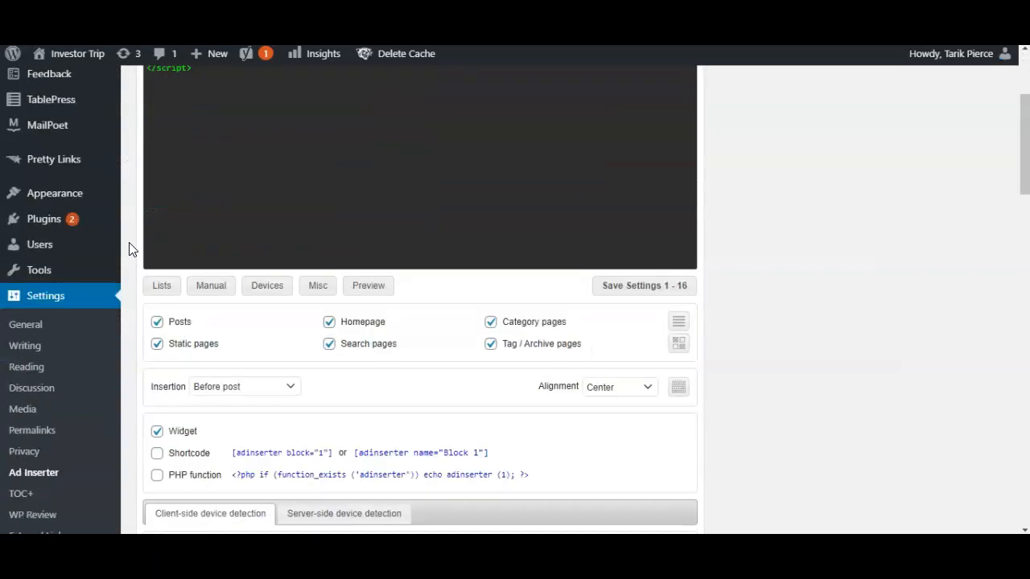
scroll(129, 248, "down", 1)
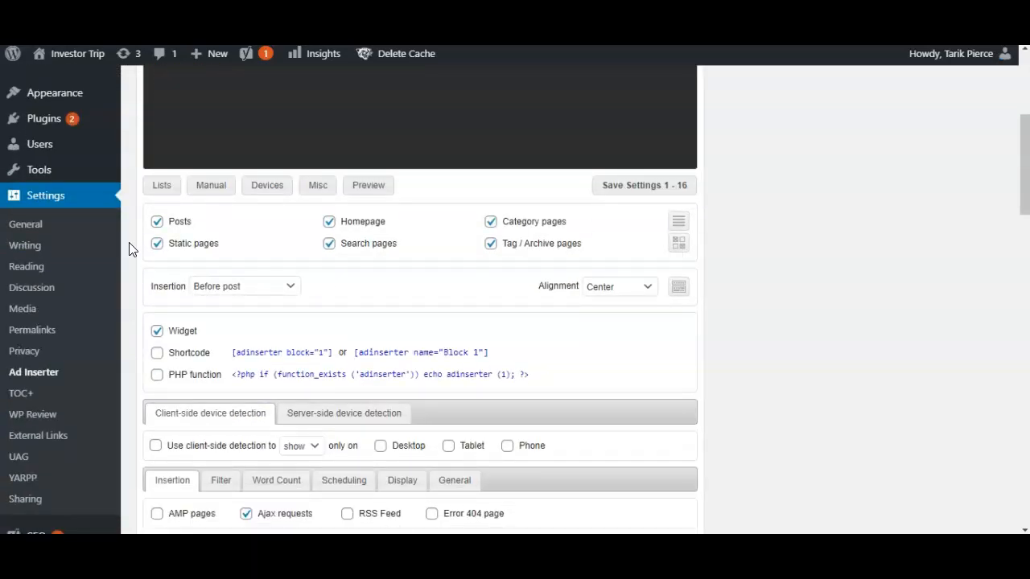
scroll(129, 249, "up", 3)
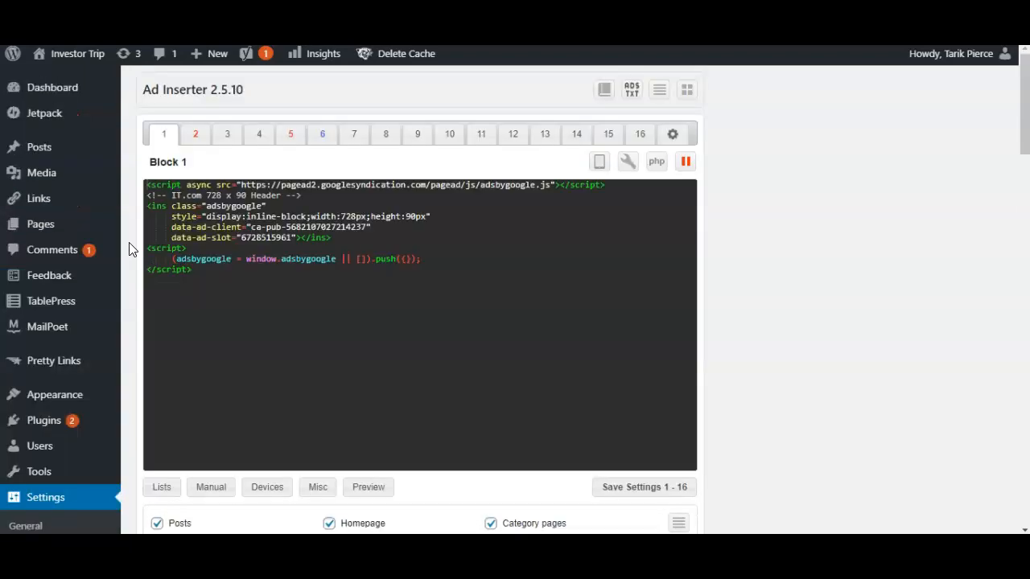
- Open the list of theme Elements in the WordPress appearance settings
scroll(129, 248, "down", 10)
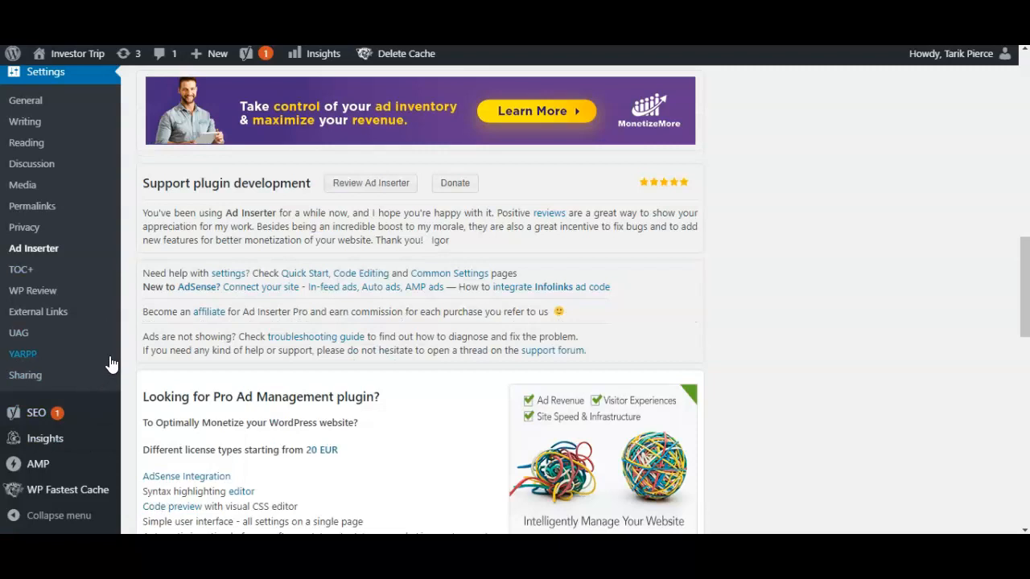
scroll(110, 361, "up", 2)
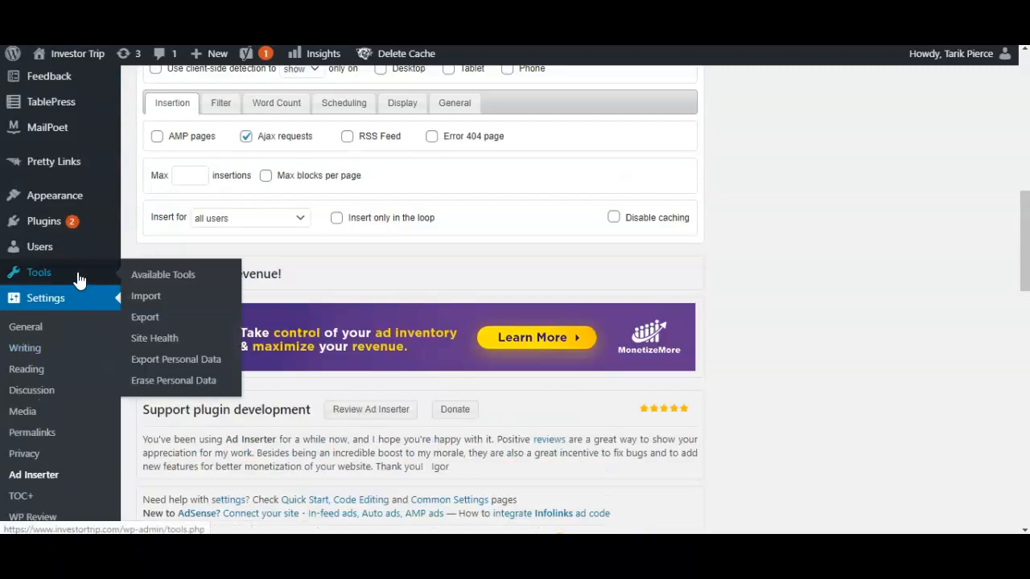
mouse_move(73, 205)
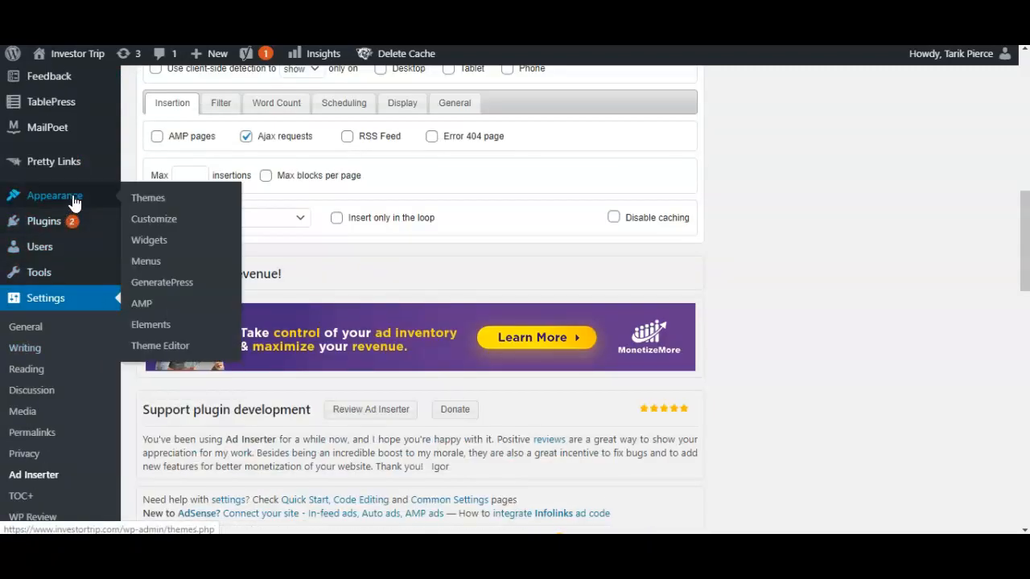
left_click(152, 326)
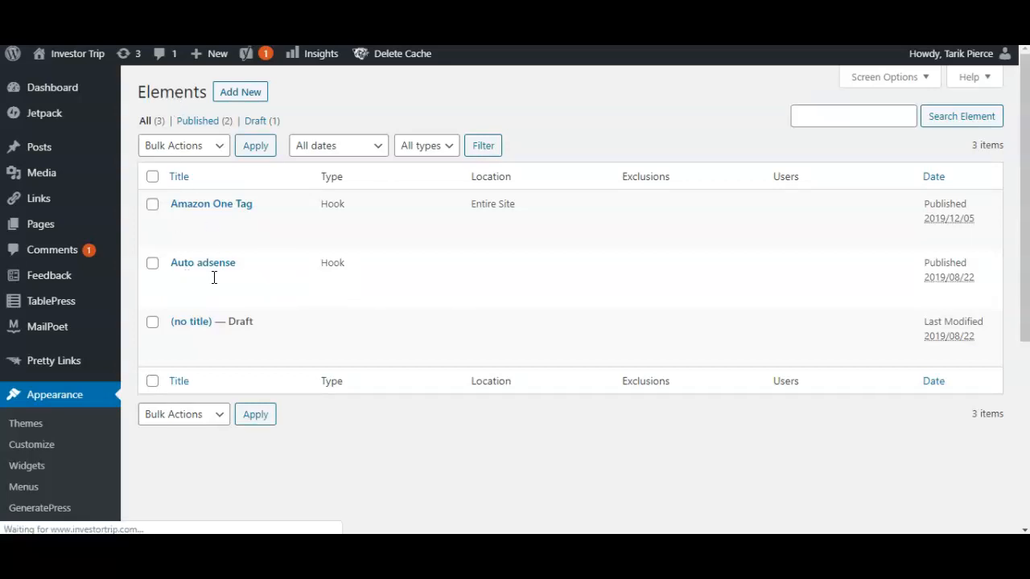
- Open the "Auto adsense" element for editing and examine its script code and its hook settings
left_click(179, 281)
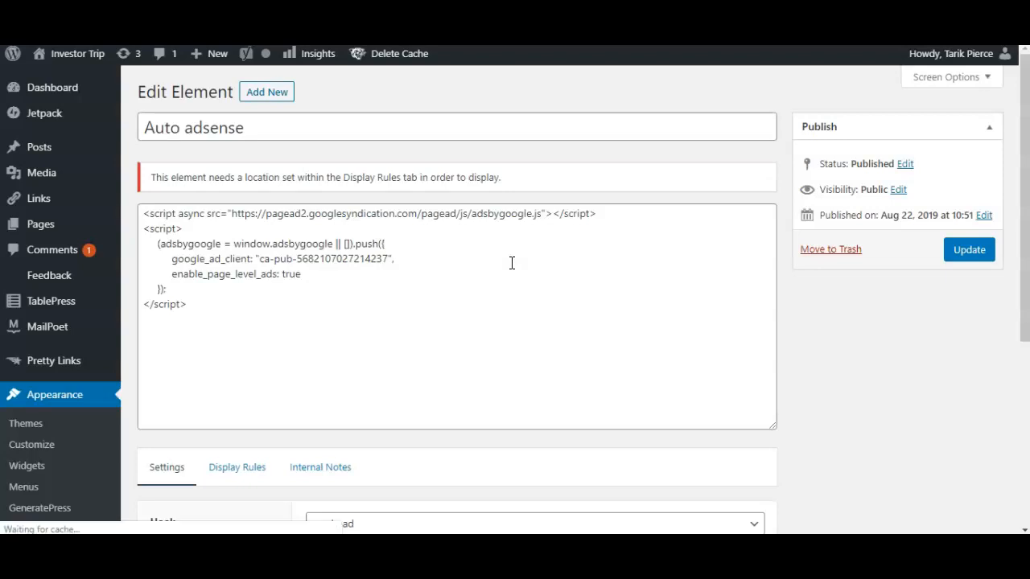
scroll(590, 209, "down", 3)
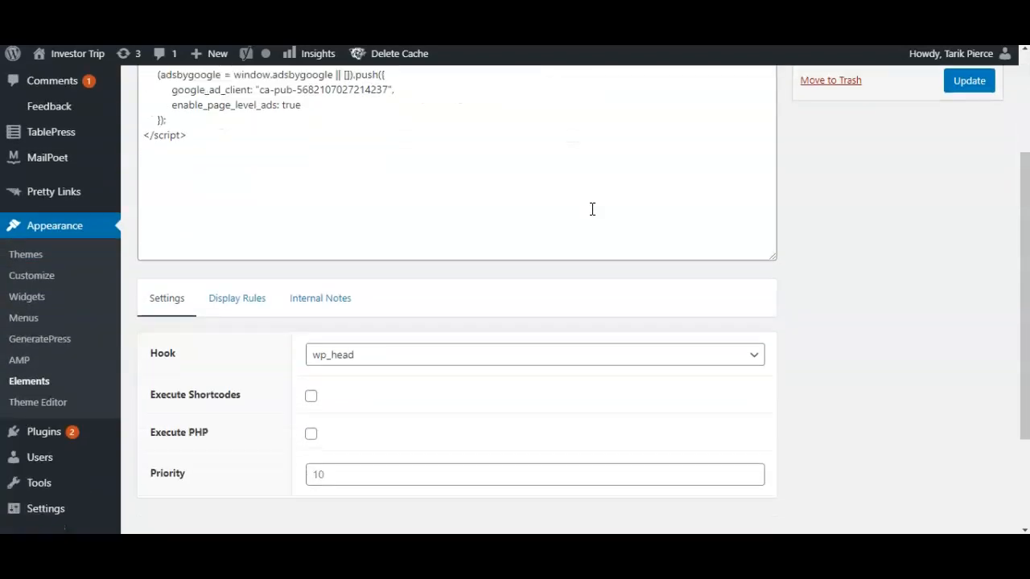
scroll(265, 196, "up", 3)
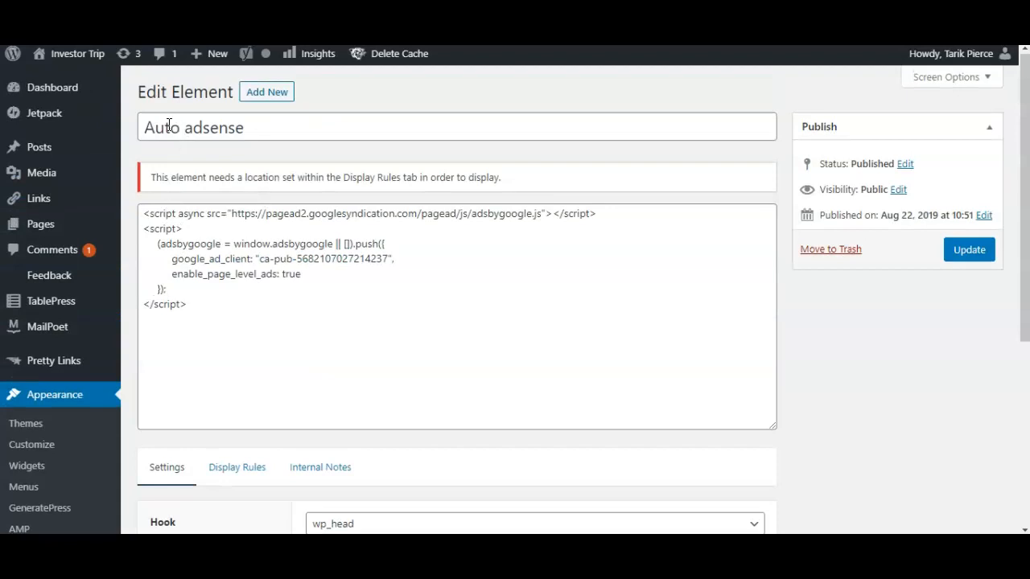
scroll(298, 244, "down", 4)
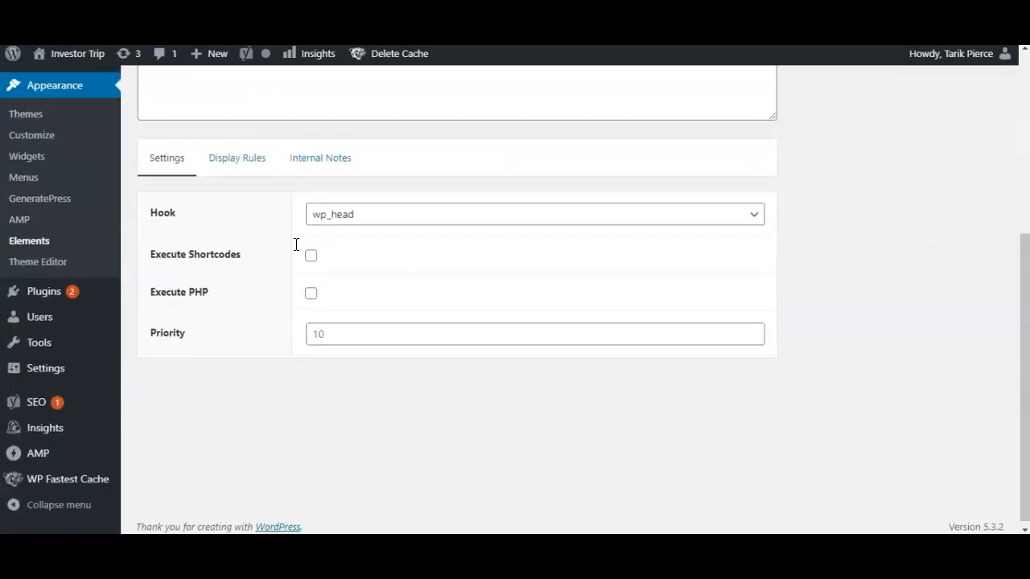
scroll(271, 285, "up", 1)
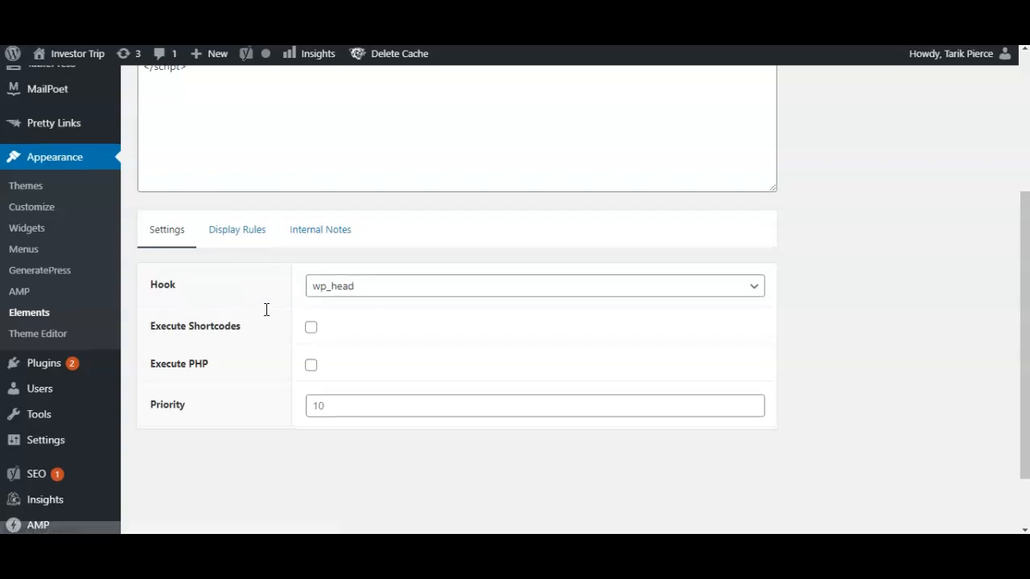
scroll(401, 274, "up", 3)
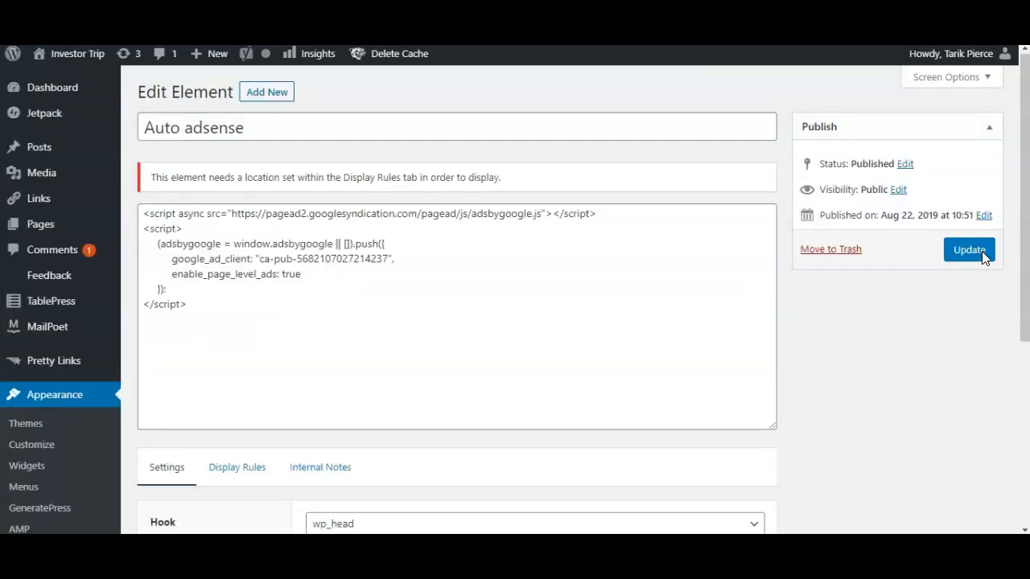
scroll(852, 201, "down", 4)
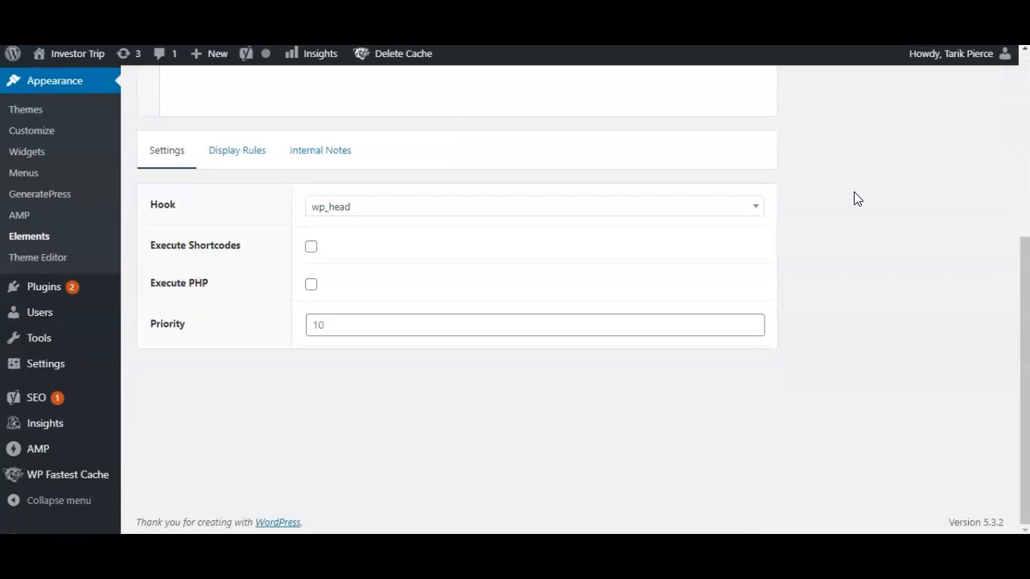
- Examine the "Auto adsense" element's display rules, including the available location options such as Entire Site
left_click(237, 168)
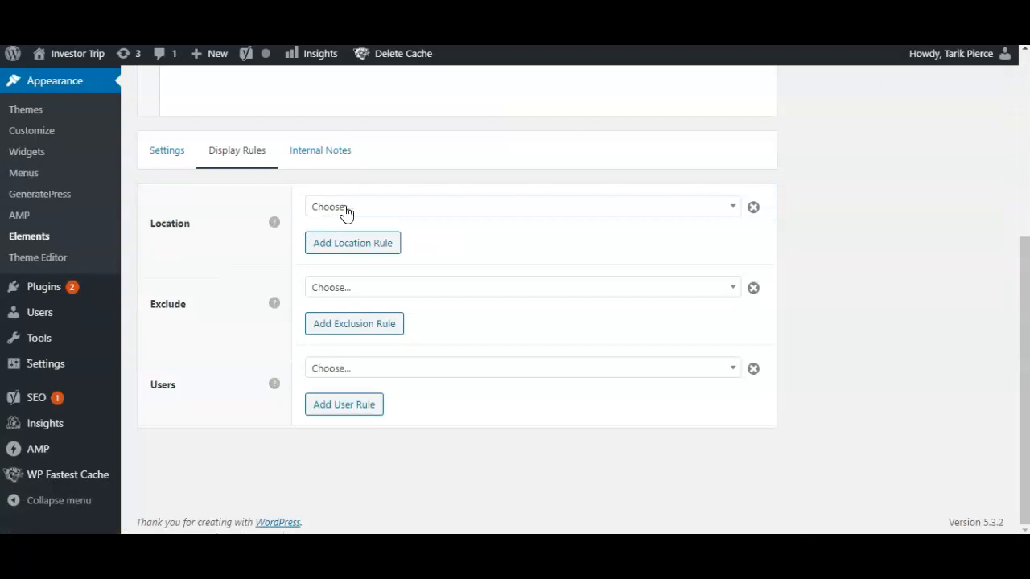
left_click(167, 156)
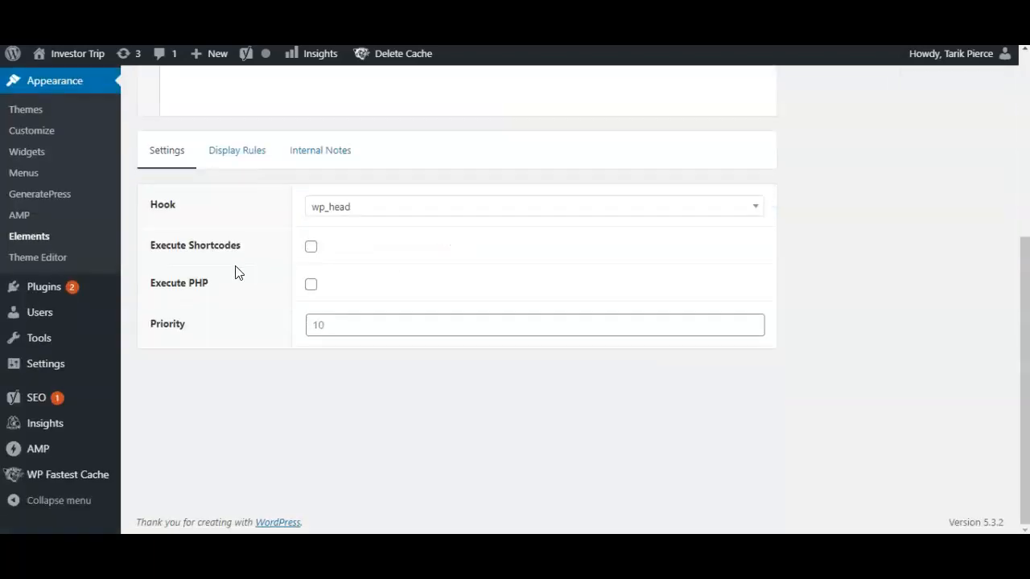
scroll(253, 237, "up", 4)
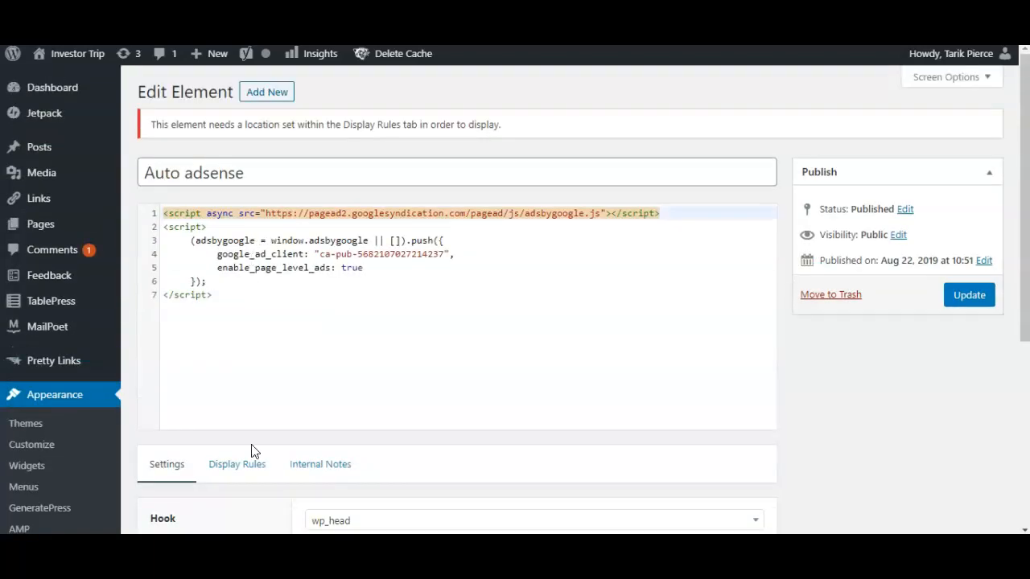
left_click(246, 466)
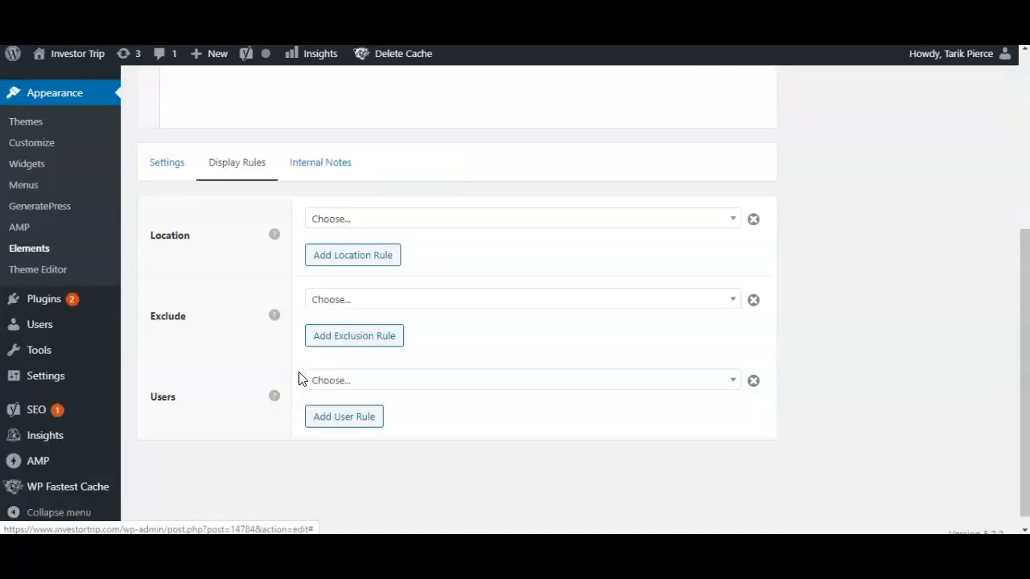
left_click(405, 221)
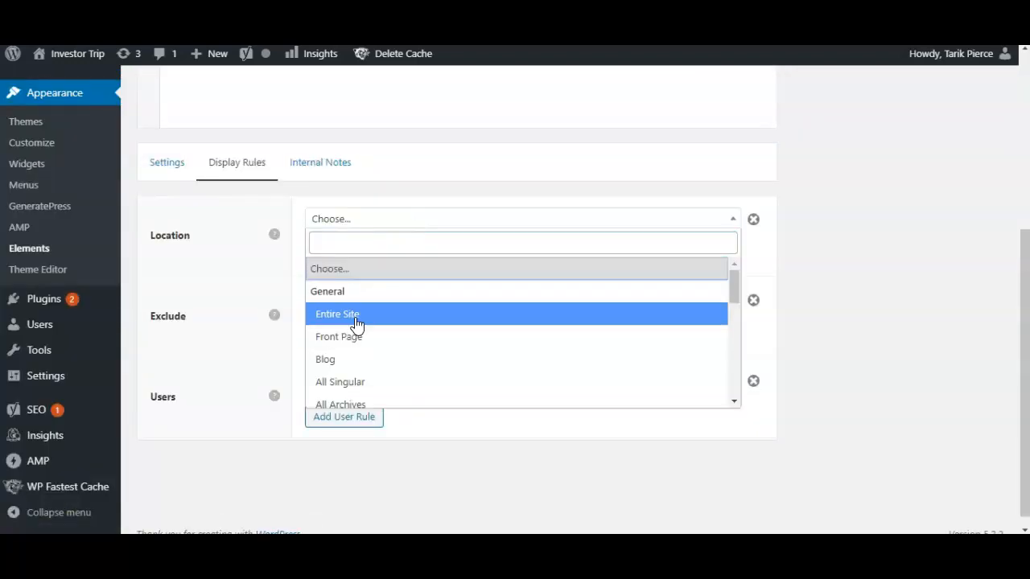
left_click(935, 271)
scroll(869, 271, "up", 4)
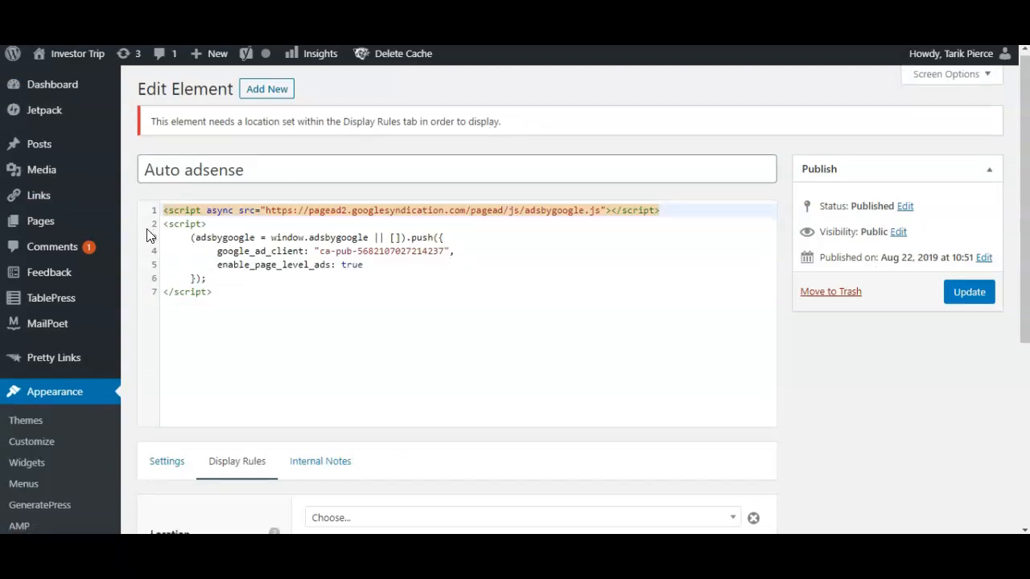
scroll(147, 231, "down", 4)
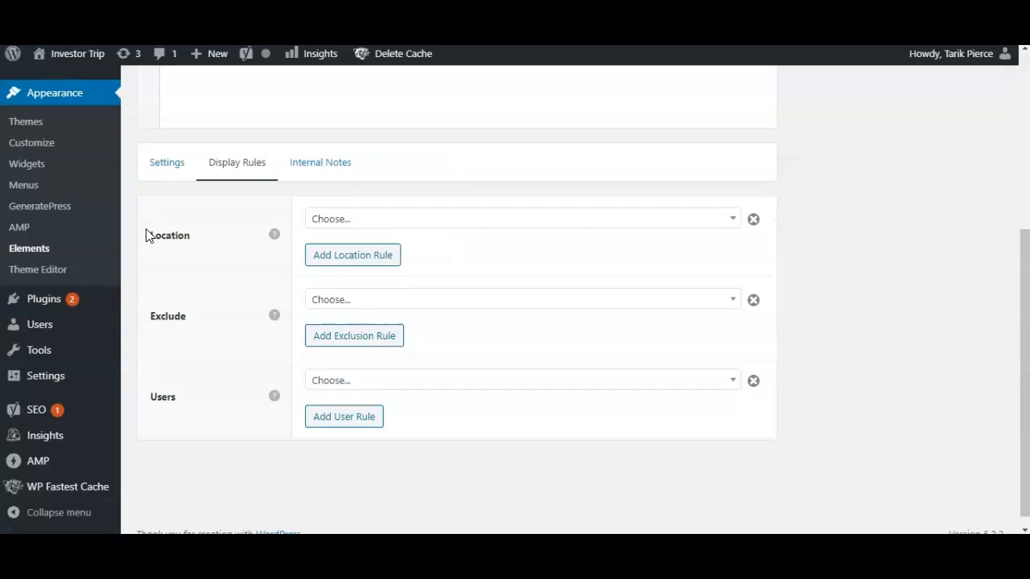
- Open the GeneratePress Theme Header file (header.php) in the theme editor, accepting the caution about direct edits
left_click(50, 270)
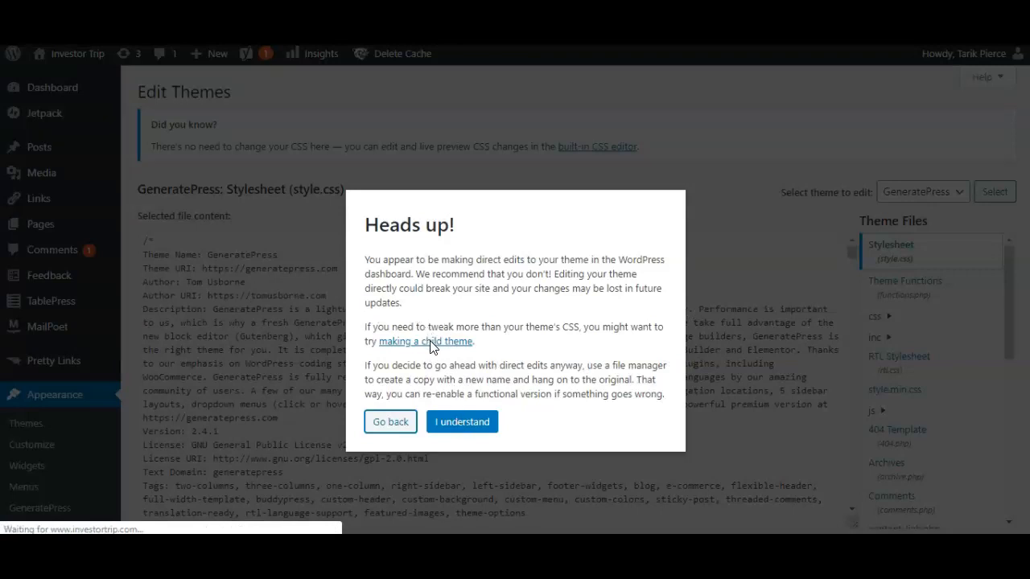
left_click(466, 427)
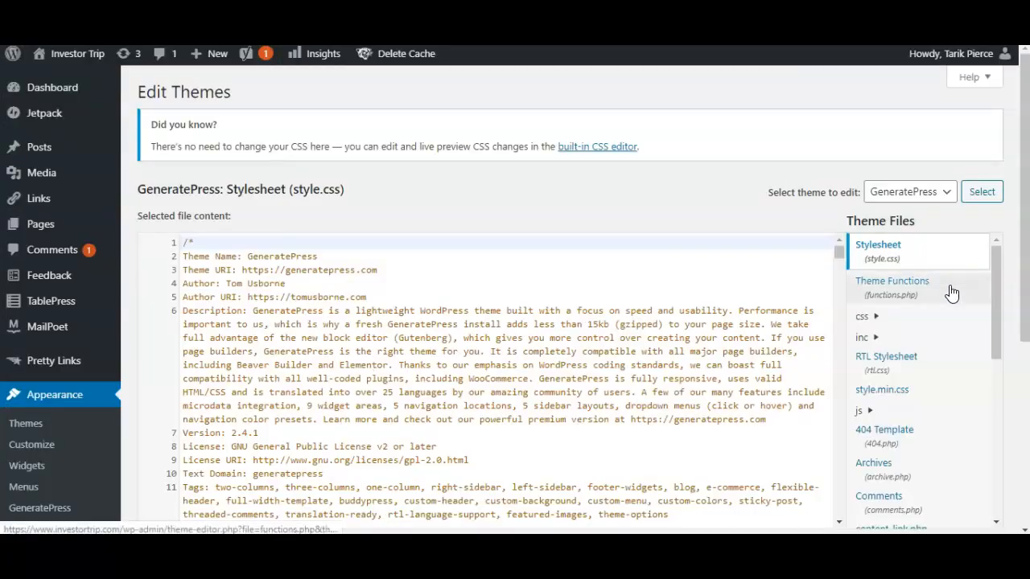
scroll(955, 281, "down", 5)
scroll(951, 294, "down", 2)
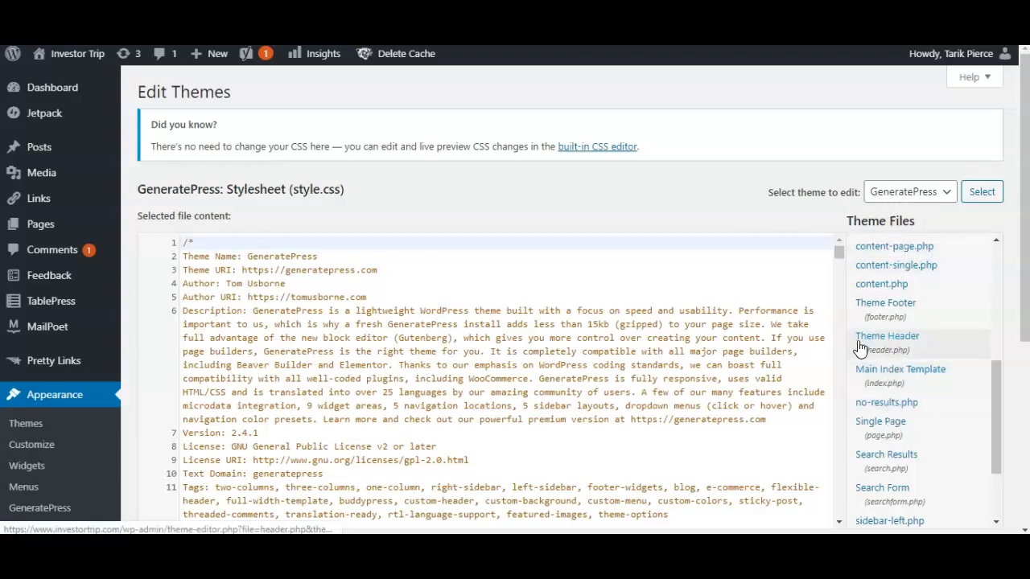
left_click(898, 344)
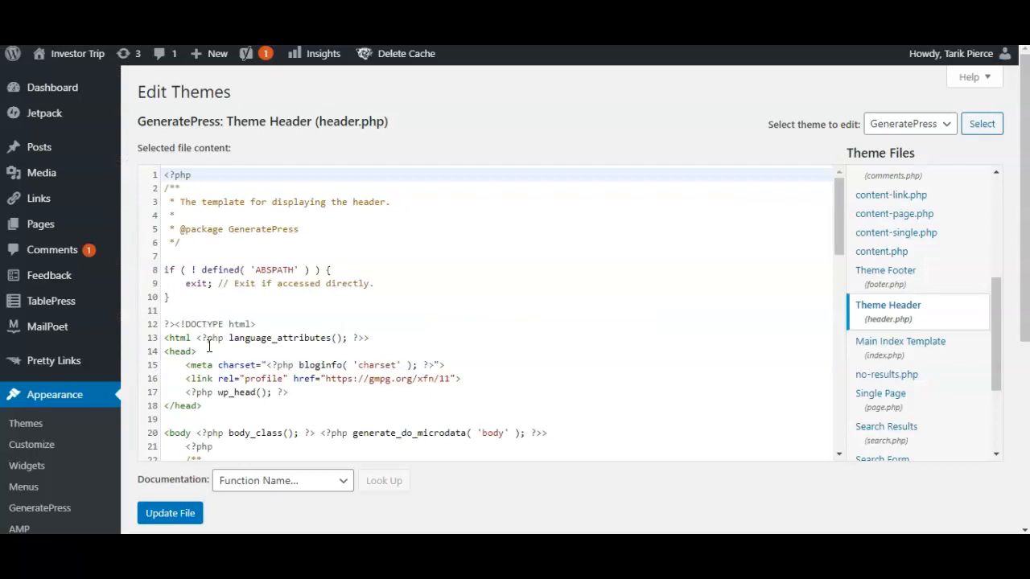
- Paste the copied AdSense auto ads script on a new line after wp_head() and before the closing head tag
scroll(208, 345, "down", 2)
left_click(326, 317)
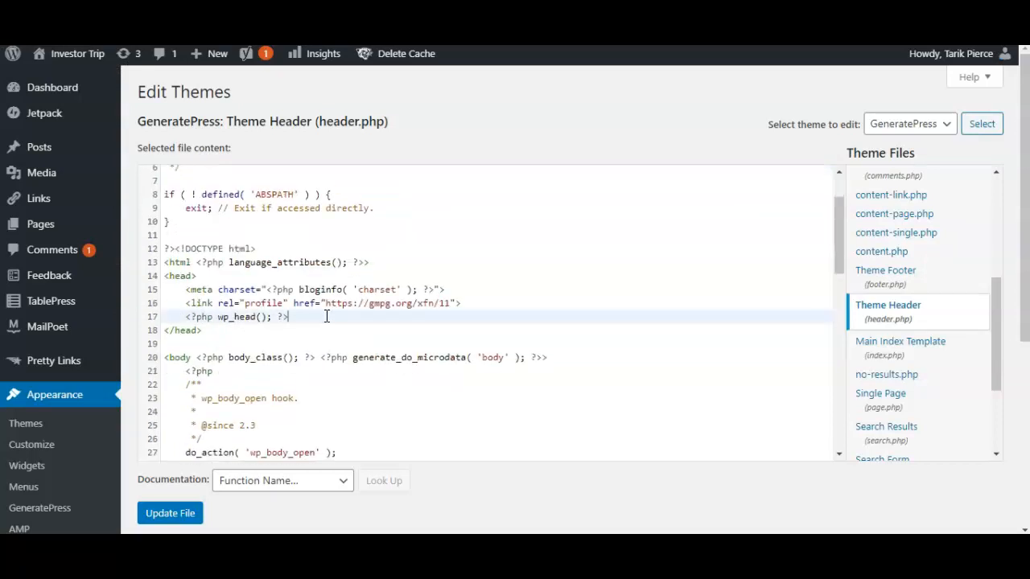
key("Return")
key("ctrl+v")
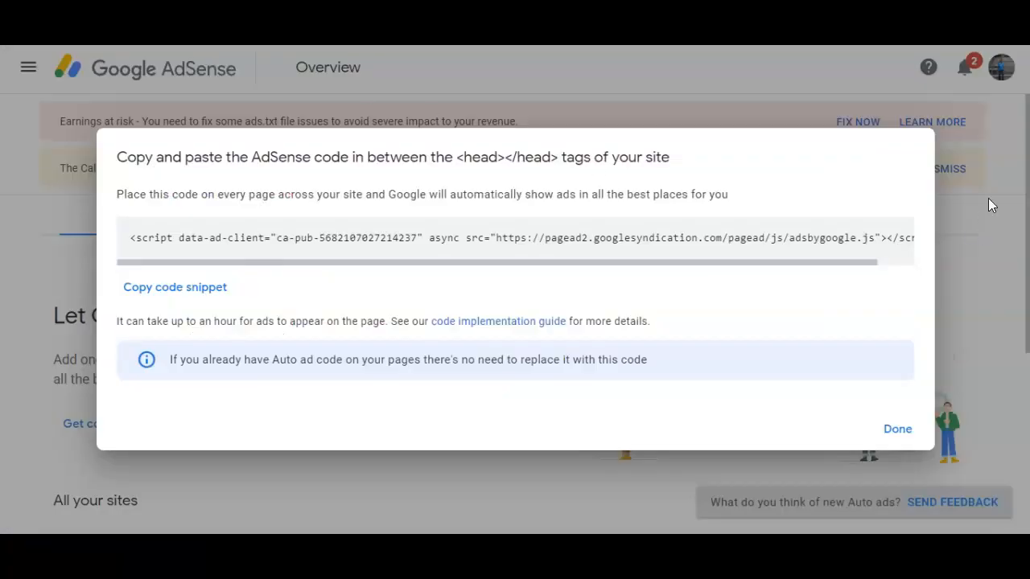
- In Google AdSense, create a responsive display ad unit named "BI.com Responsize Below Post" and copy its HTML code snippet
left_click(894, 434)
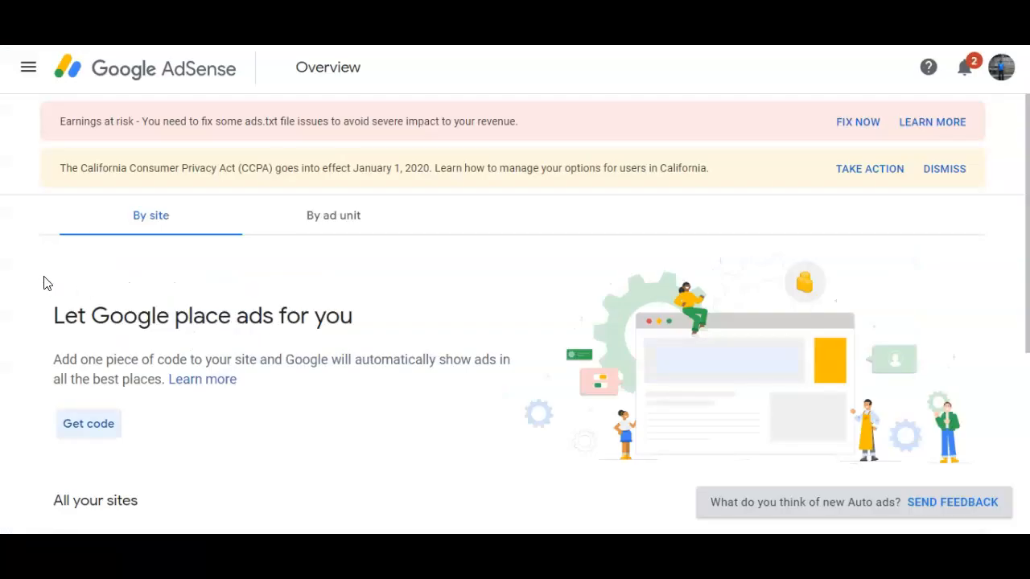
left_click(329, 224)
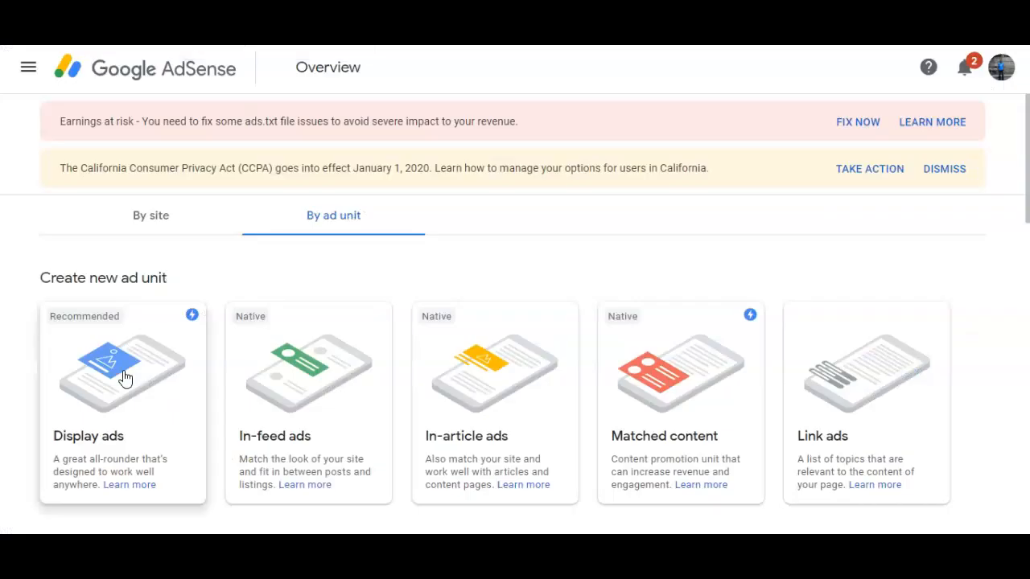
left_click(125, 378)
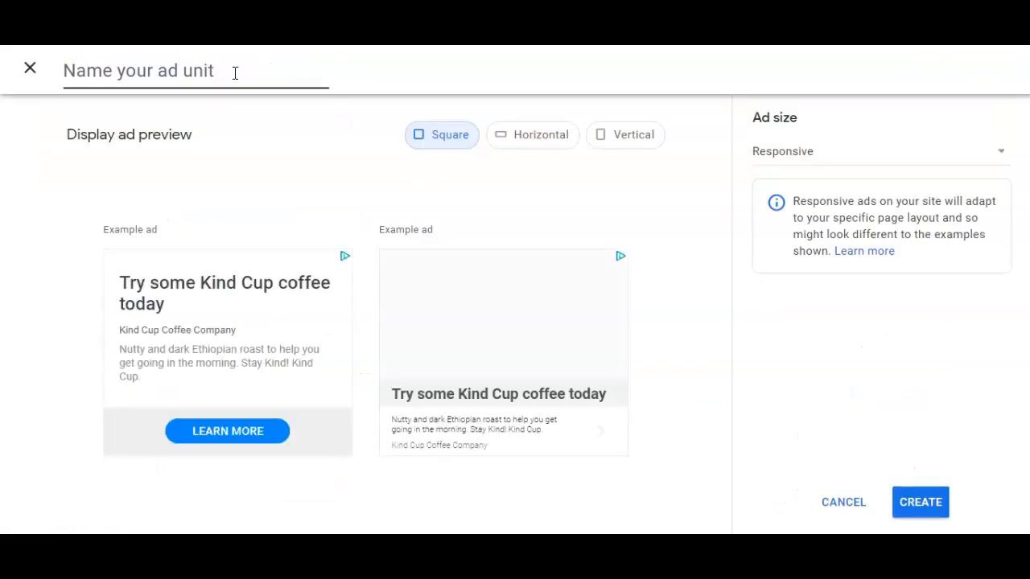
type("BI.com ")
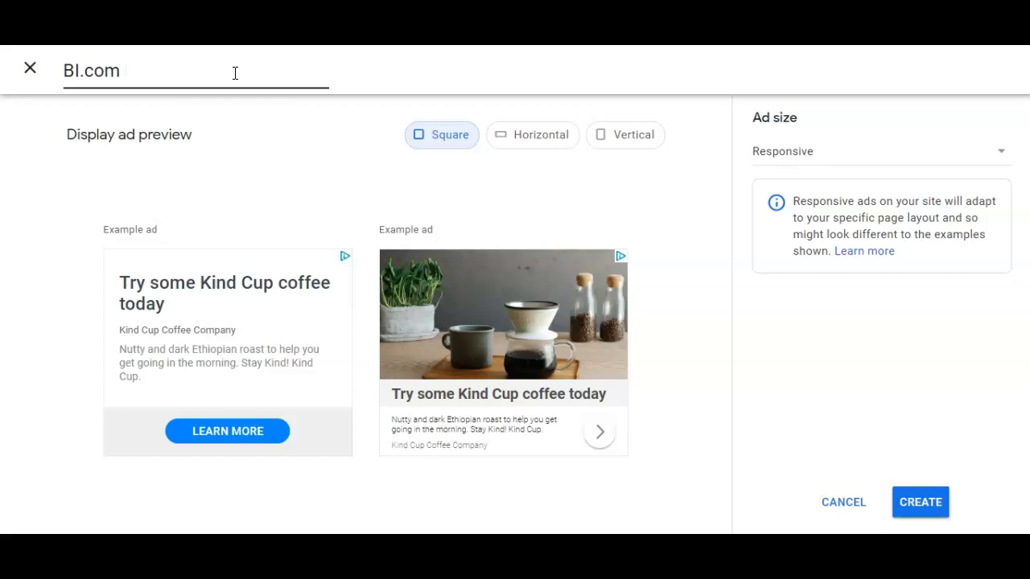
type("Responsi")
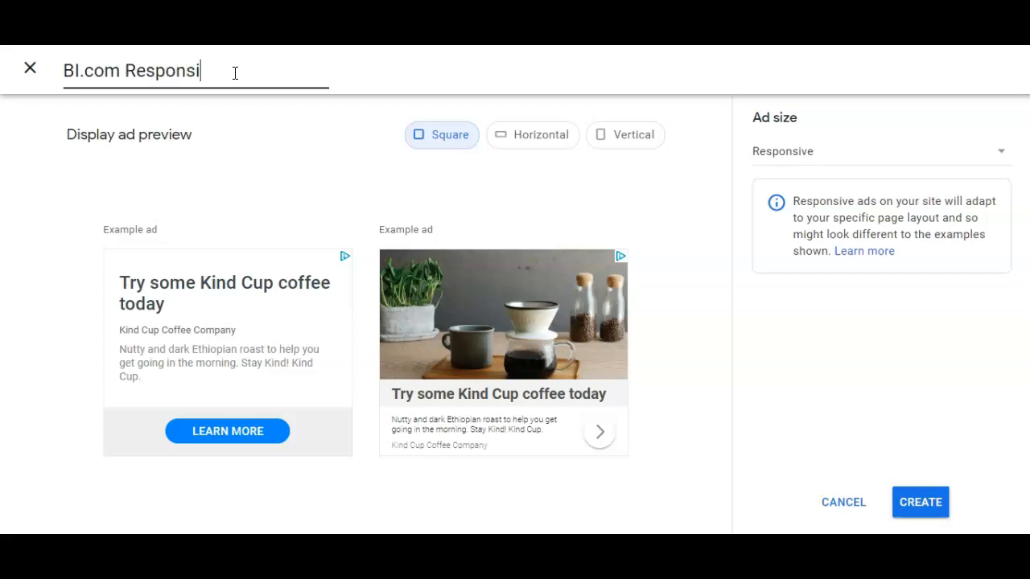
type("ze Below Postr")
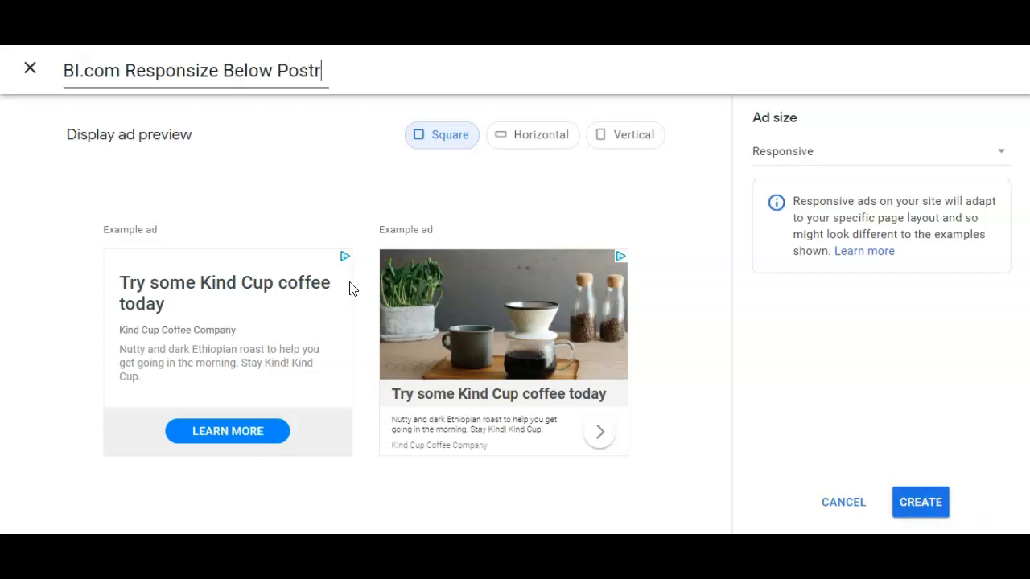
key("BackSpace")
left_click(929, 505)
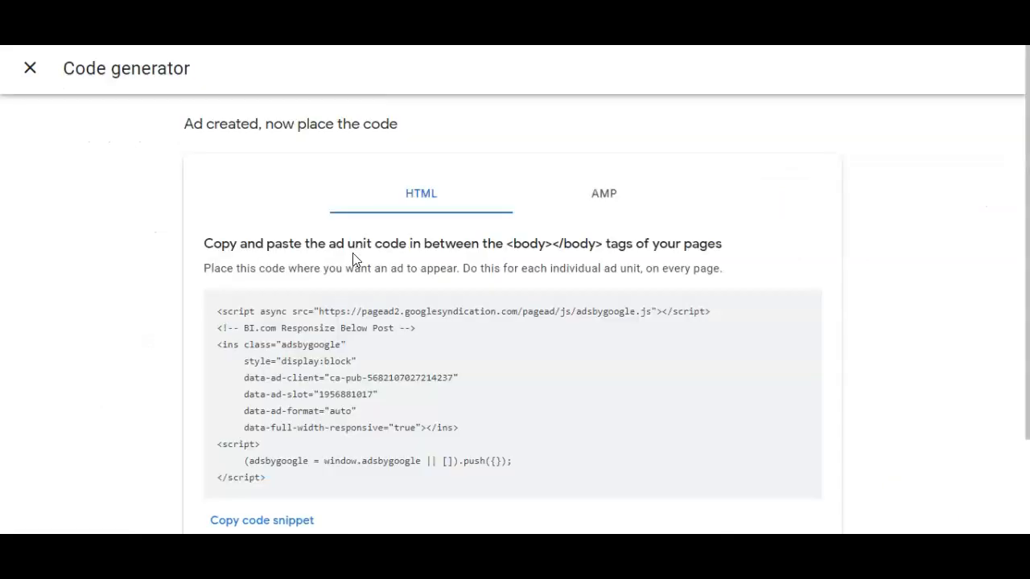
left_click(285, 521)
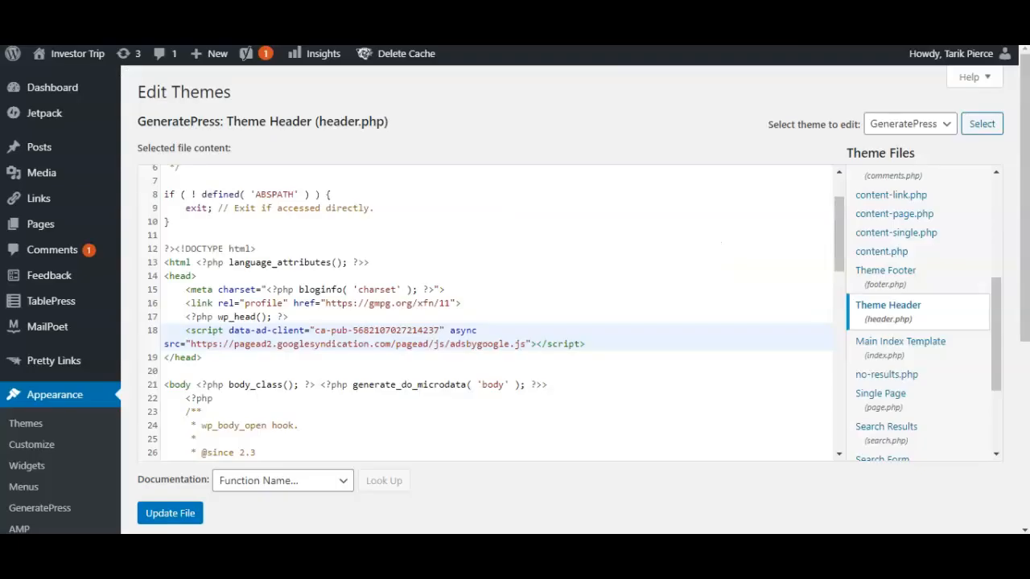
- Back in WordPress, open the Ad Inserter settings and paste the copied ad unit code into the empty block 7
scroll(49, 288, "down", 4)
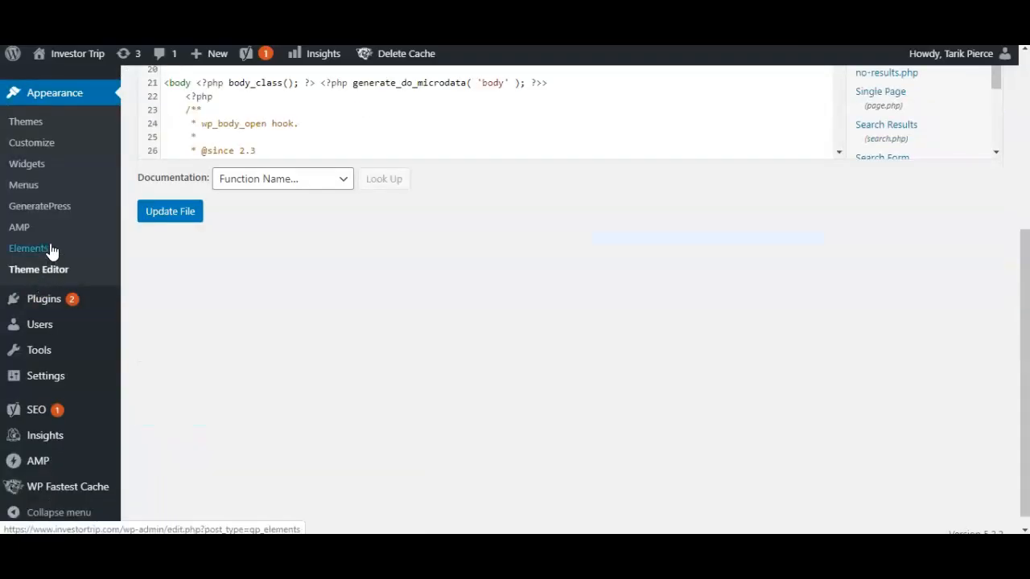
mouse_move(61, 372)
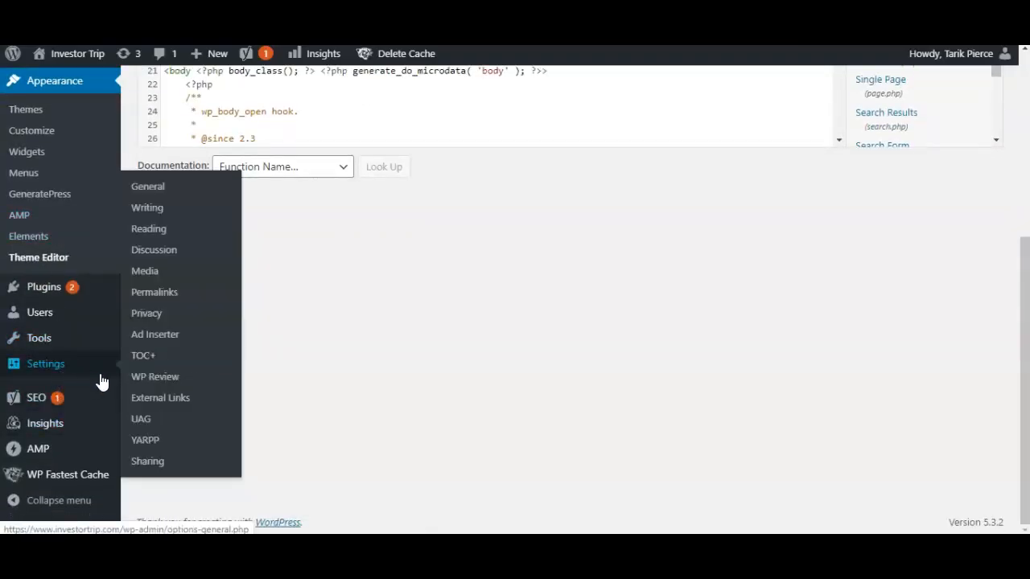
left_click(158, 335)
left_click(588, 110)
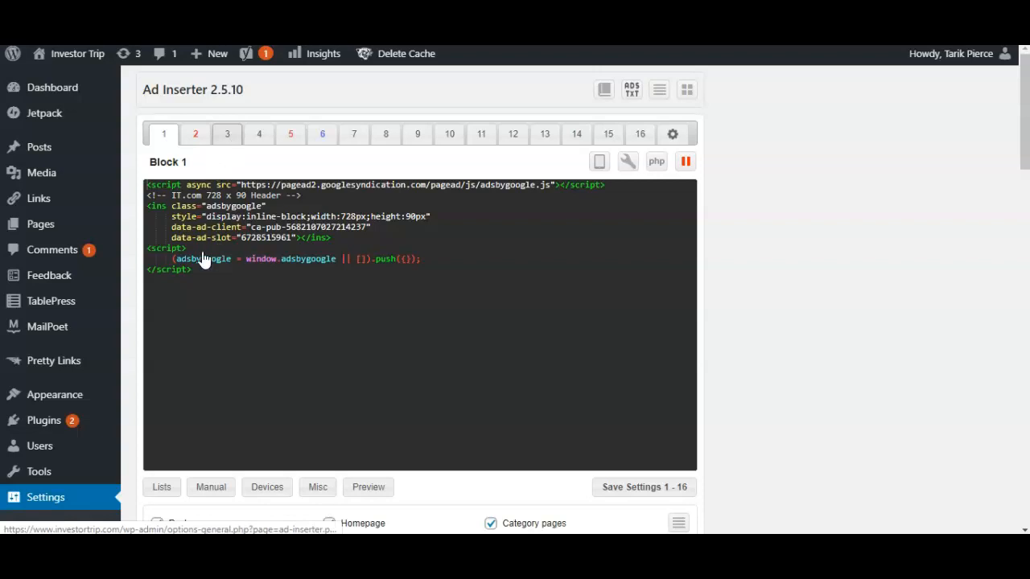
left_click(355, 140)
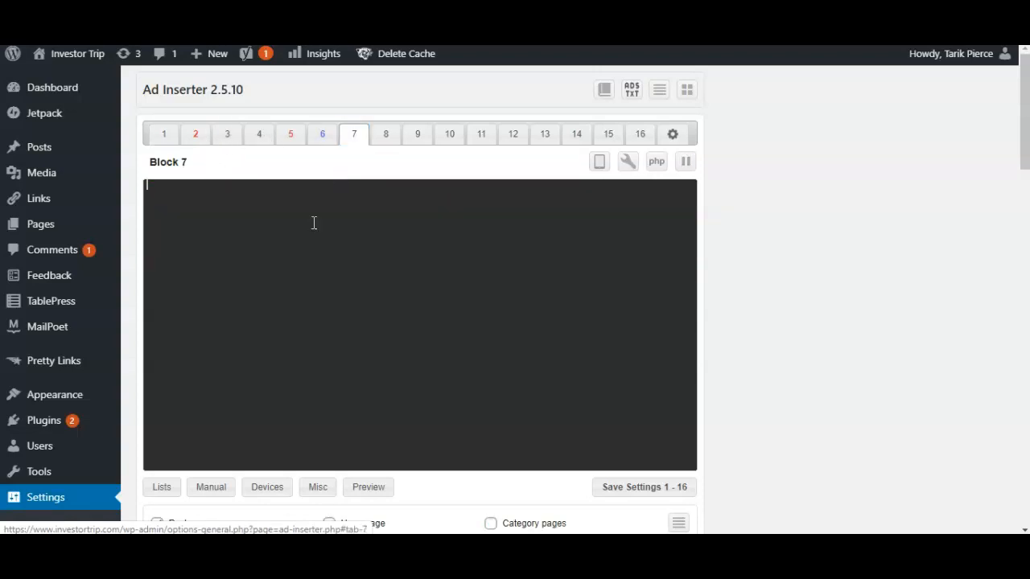
key("ctrl+v")
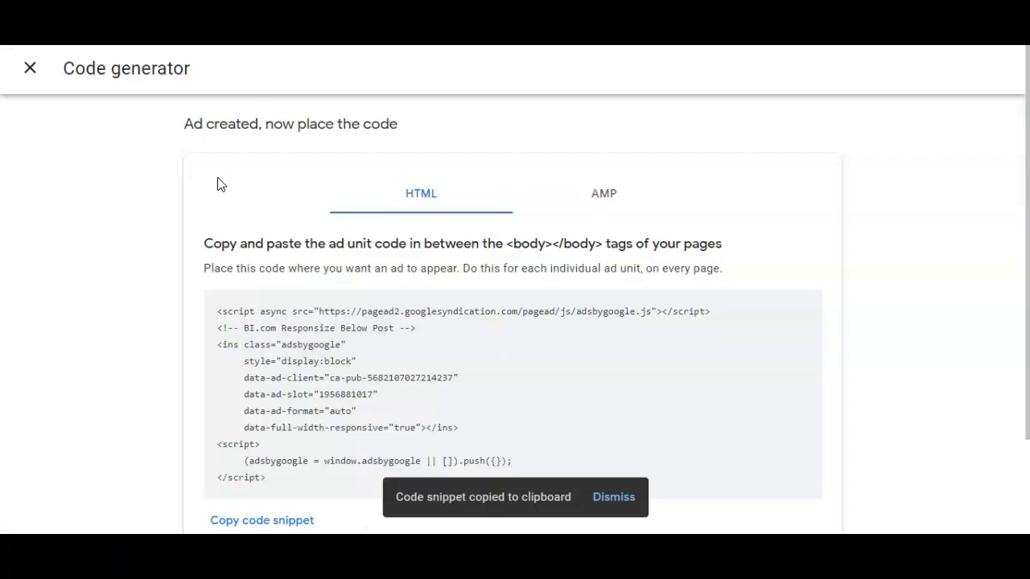
- In Google AdSense, close the code generator and rename the newest ad unit as "BI.com Responsive Below Post", saving the change
scroll(198, 177, "down", 2)
scroll(198, 176, "up", 2)
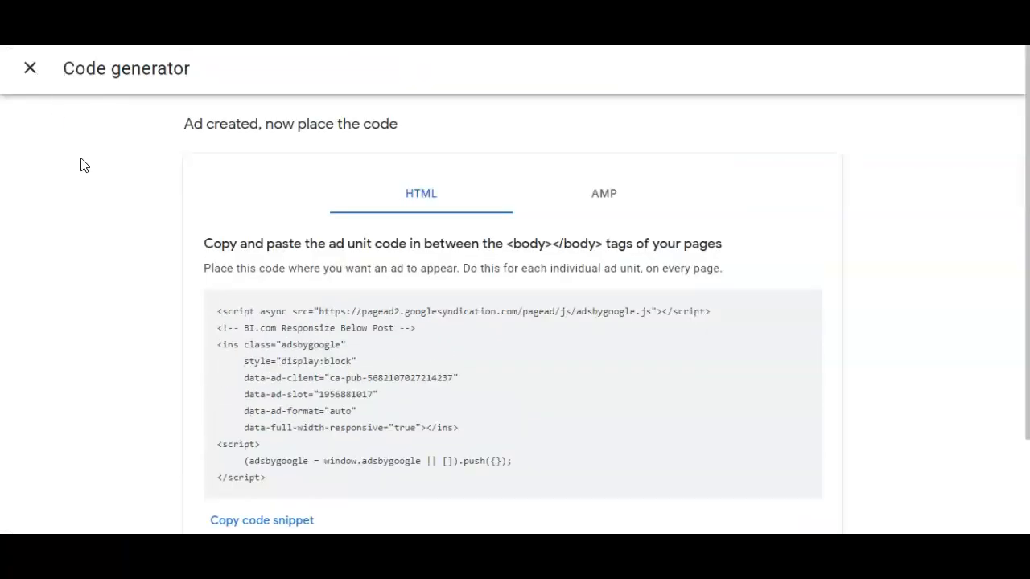
left_click(36, 71)
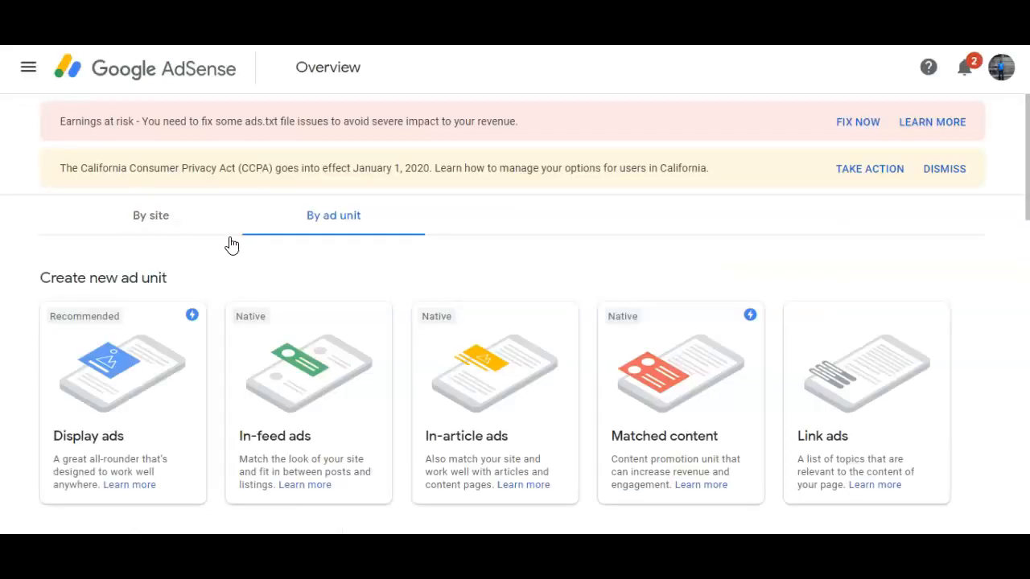
scroll(201, 255, "down", 8)
scroll(320, 241, "up", 2)
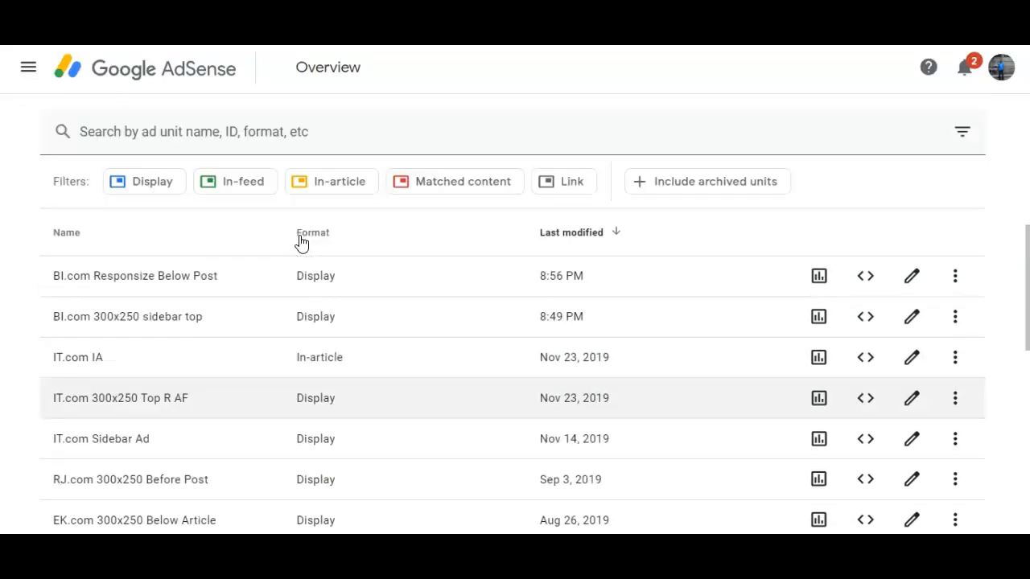
left_click(912, 286)
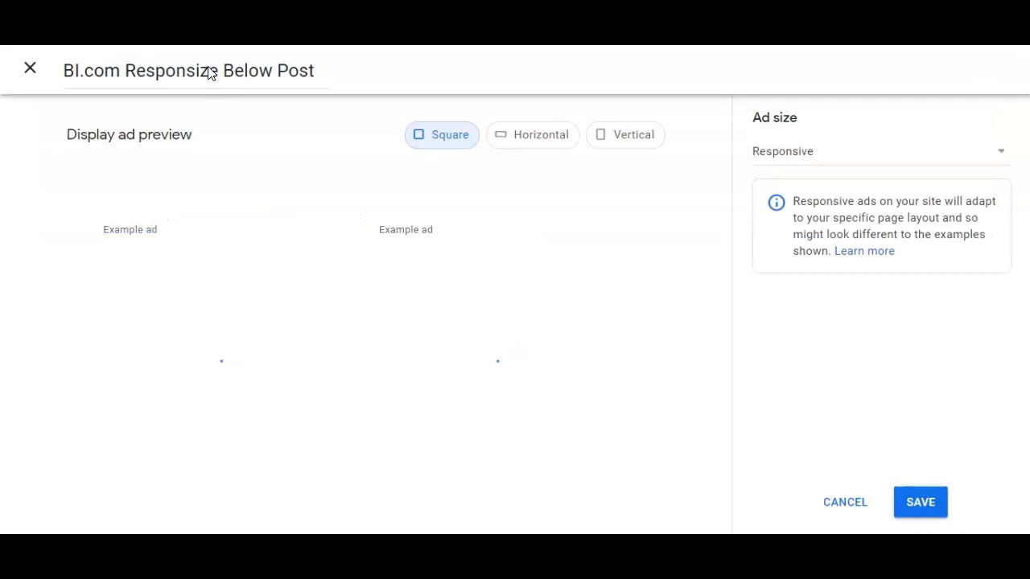
left_click_drag(187, 71, 210, 70)
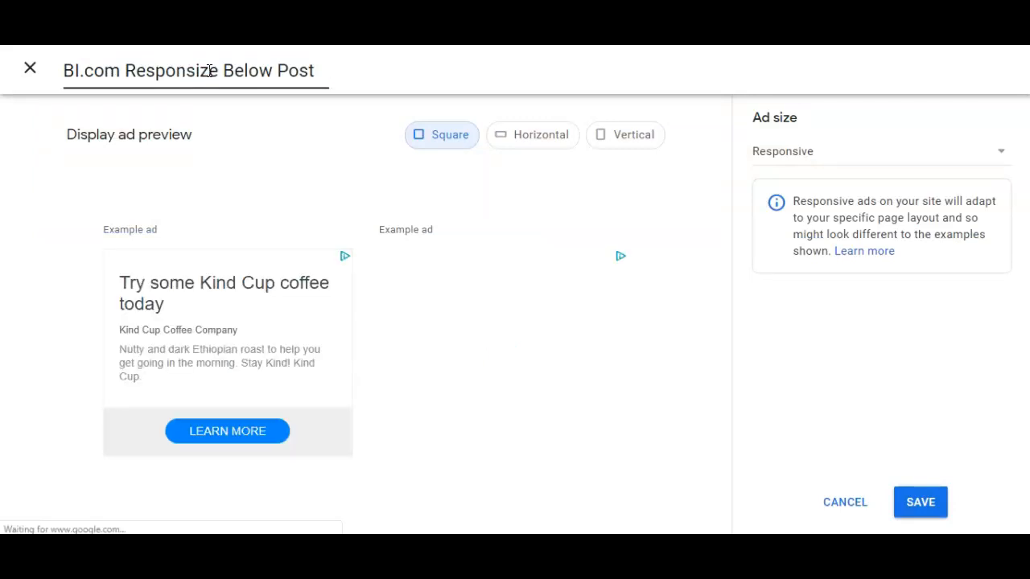
type("sive")
key("BackSpace")
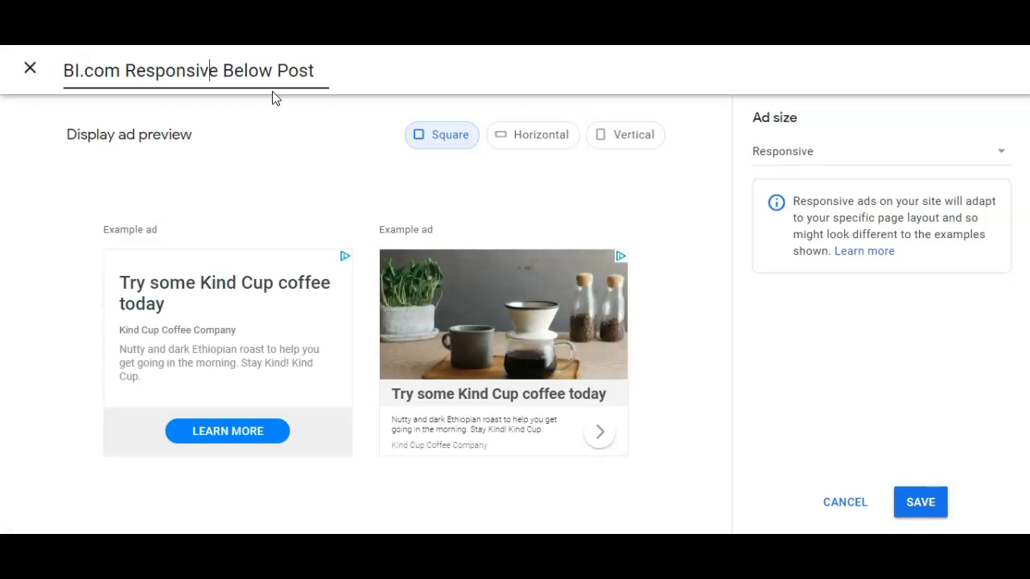
left_click(925, 499)
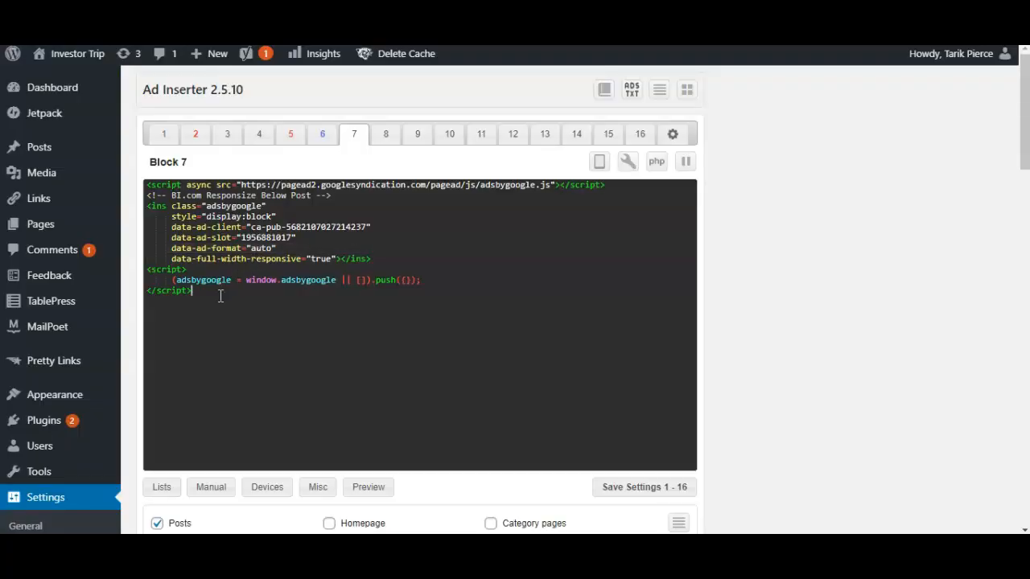
- In WordPress, replace all of block 7's ad code with the renamed unit's code and view the block's insertion options
left_click_drag(221, 296, 153, 180)
key("ctrl+v")
scroll(290, 305, "down", 3)
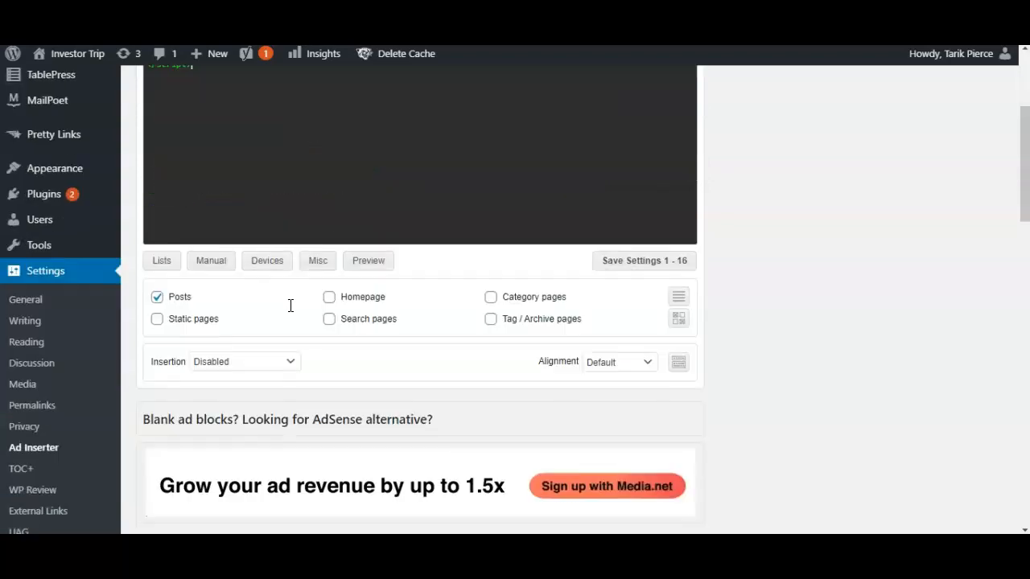
scroll(290, 305, "up", 3)
scroll(291, 306, "down", 3)
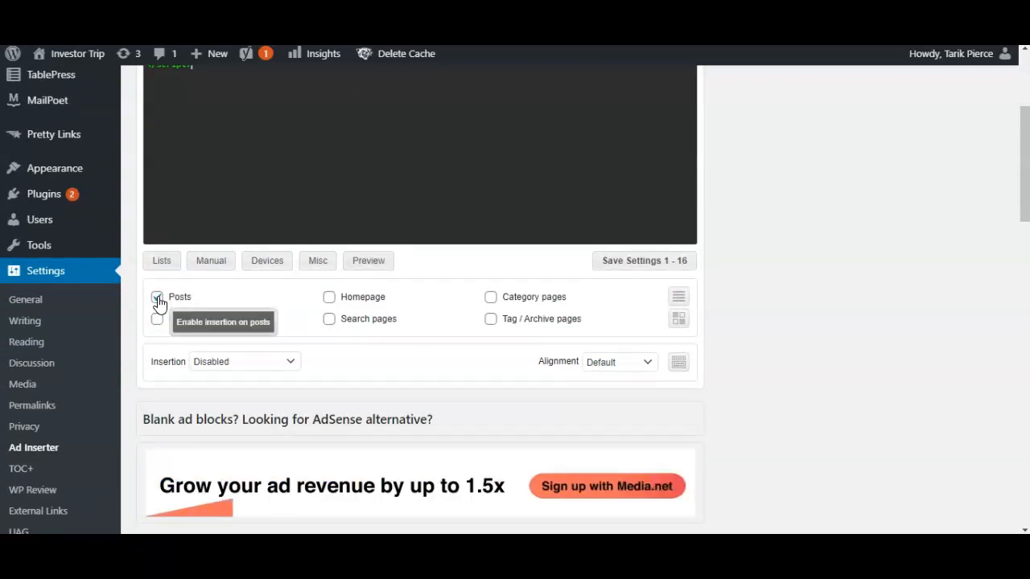
- Set block 7's automatic insertion on posts to After content and check the other insertion choices
scroll(242, 315, "down", 1)
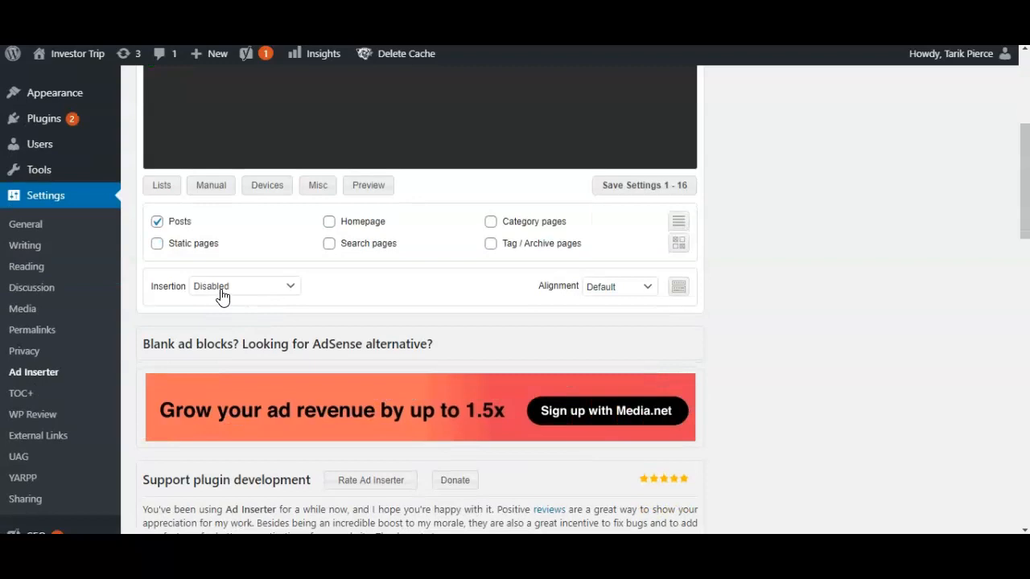
left_click(223, 291)
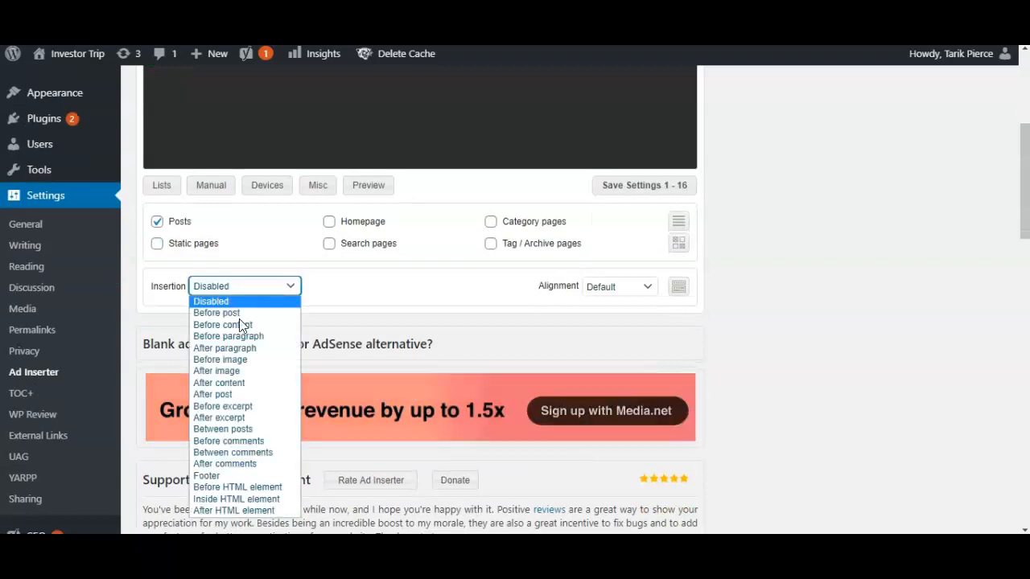
left_click(230, 383)
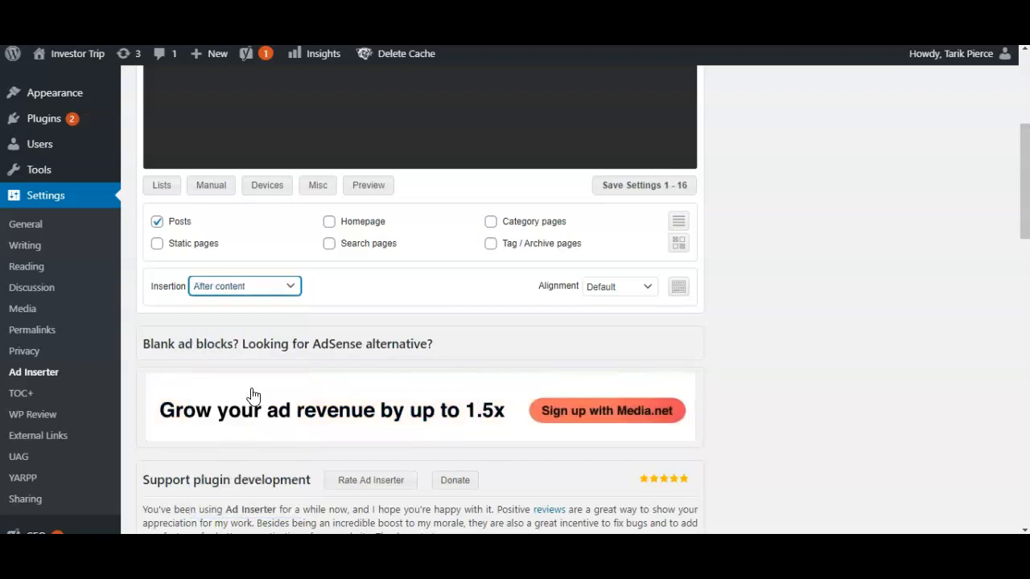
scroll(158, 328, "up", 4)
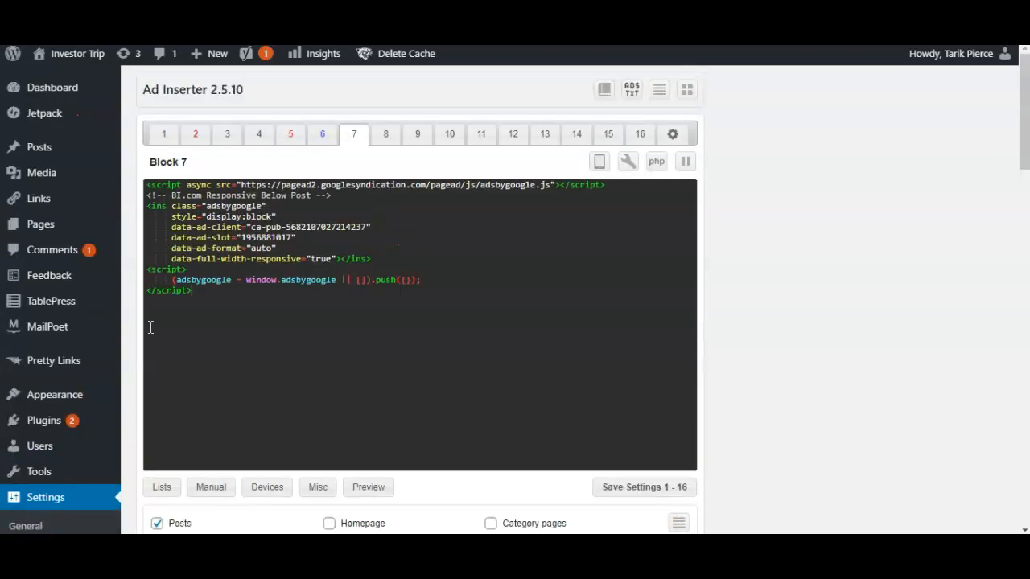
scroll(149, 328, "down", 3)
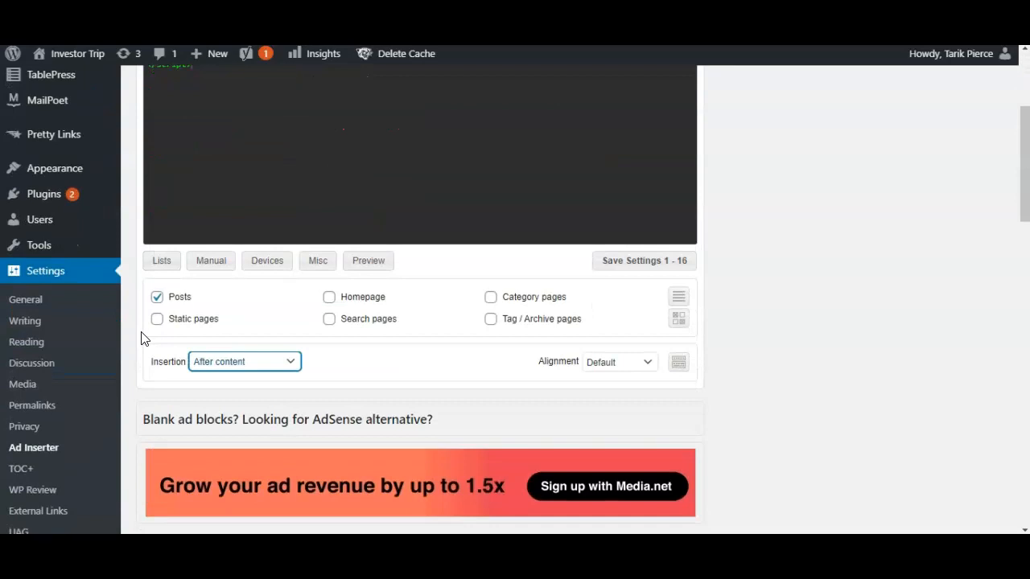
left_click(234, 362)
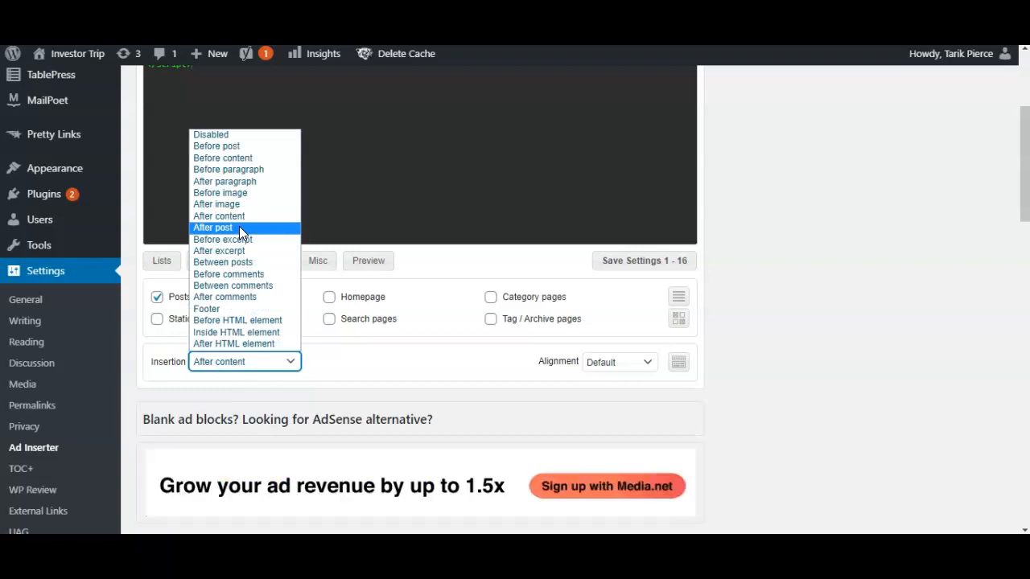
left_click(143, 298)
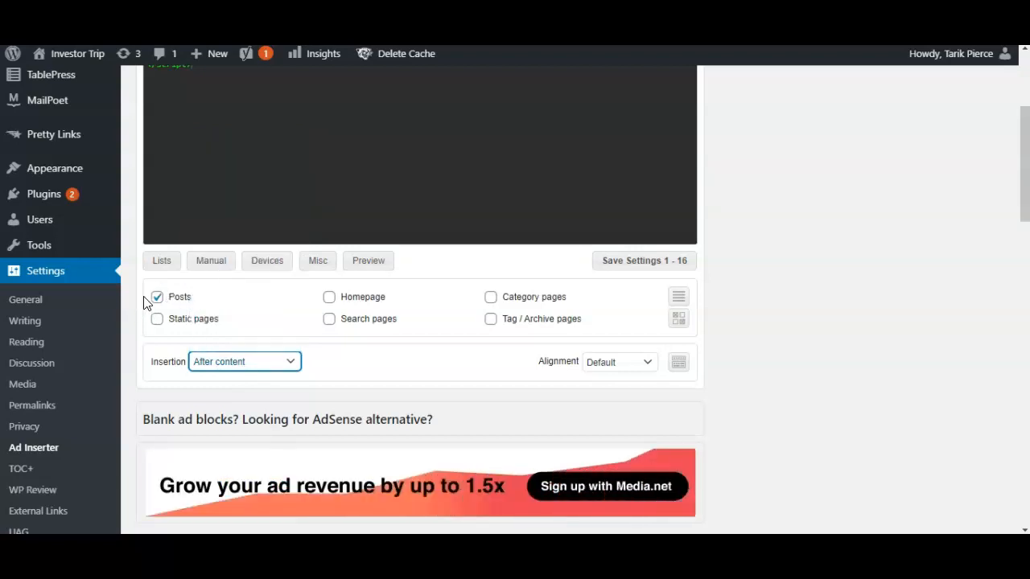
- Examine Ad Inserter's block ranges, general plugin settings and list of used blocks, returning to block 7
scroll(141, 314, "up", 1)
scroll(140, 321, "up", 3)
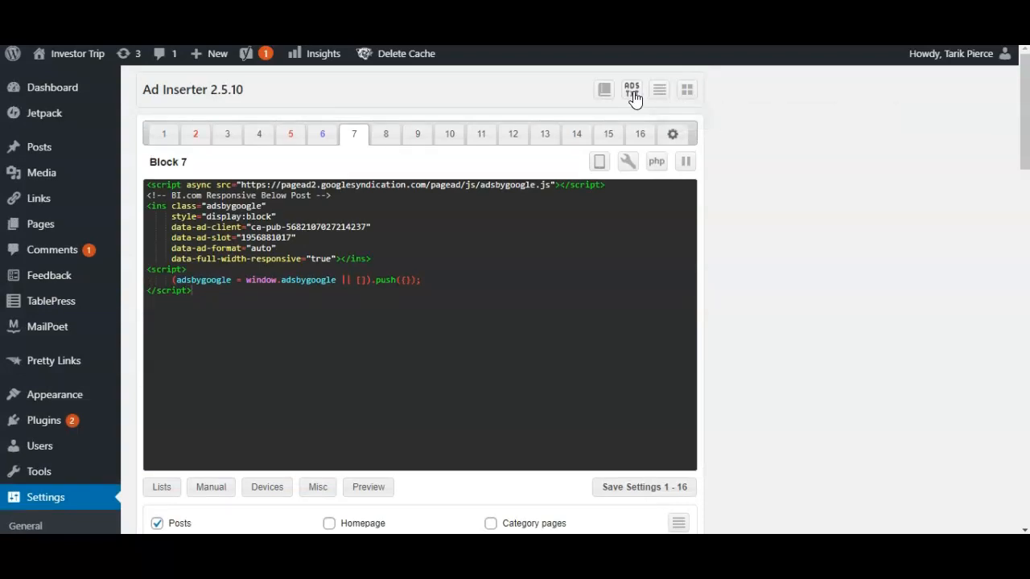
left_click(686, 92)
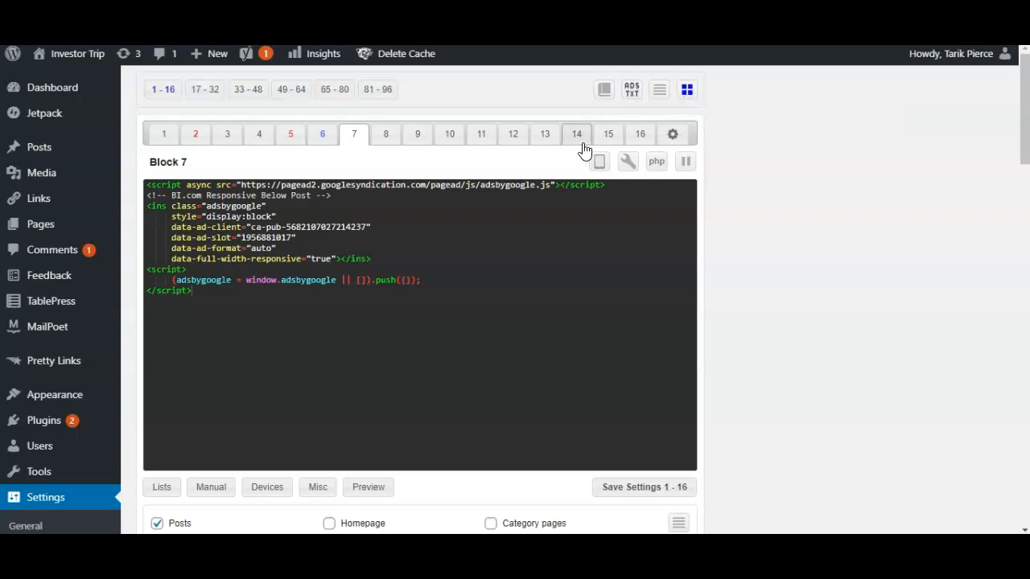
left_click(673, 134)
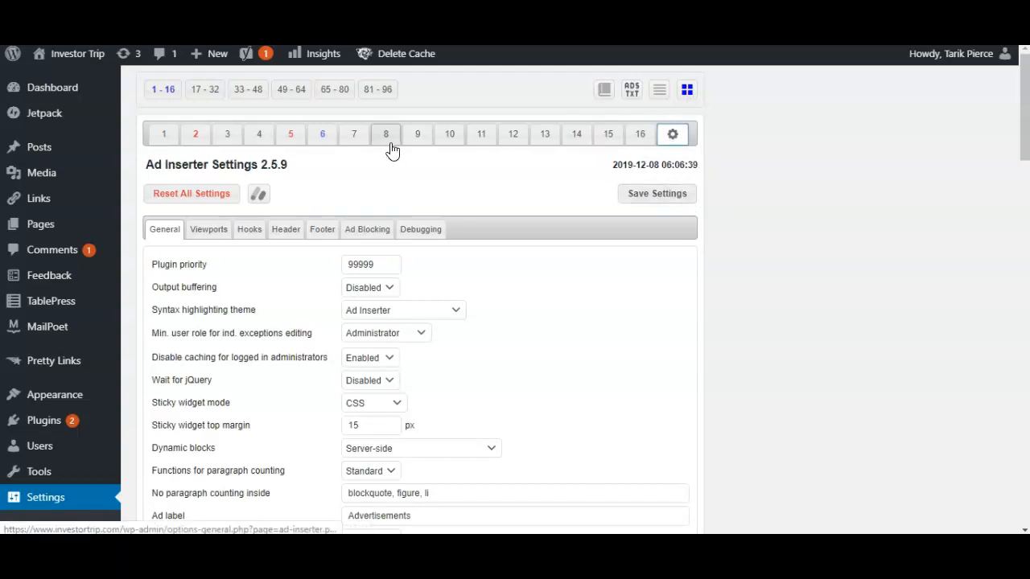
left_click(354, 135)
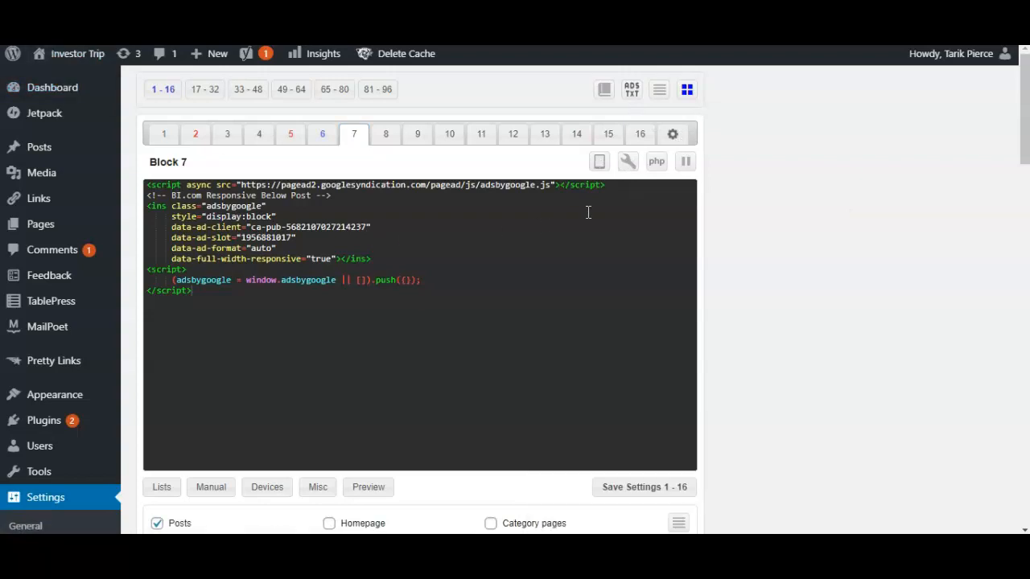
scroll(551, 255, "down", 4)
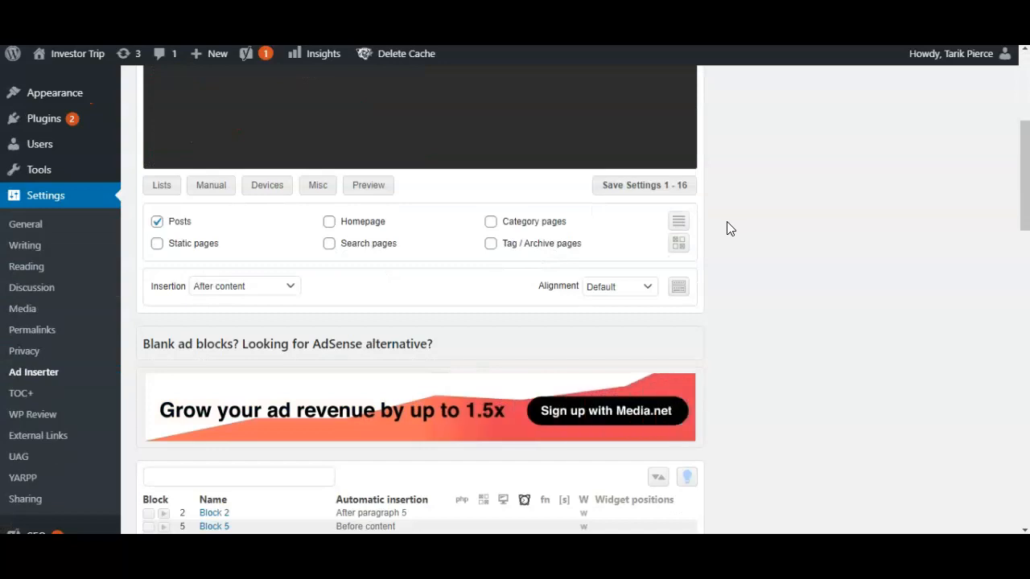
scroll(728, 234, "down", 2)
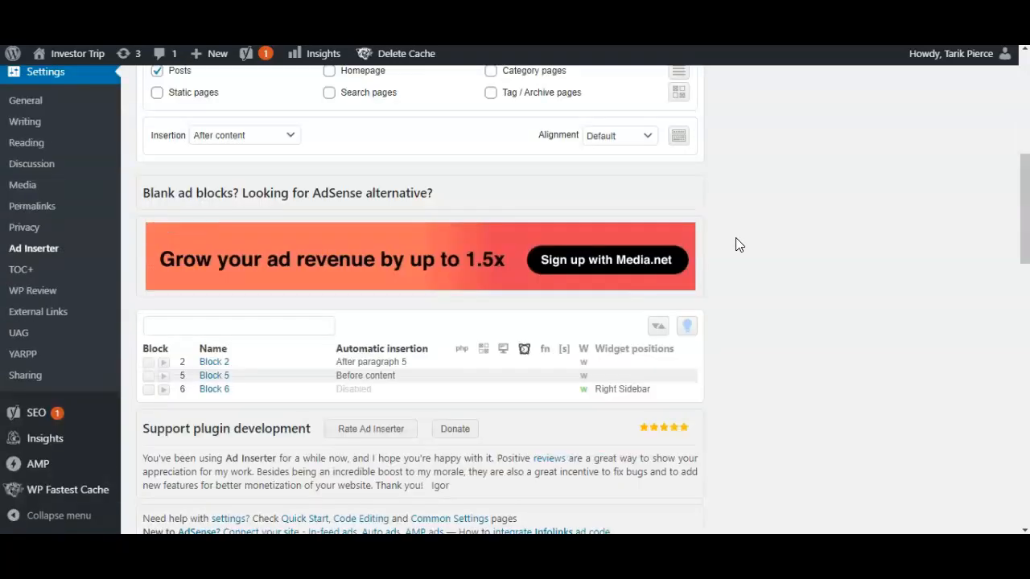
scroll(738, 245, "up", 5)
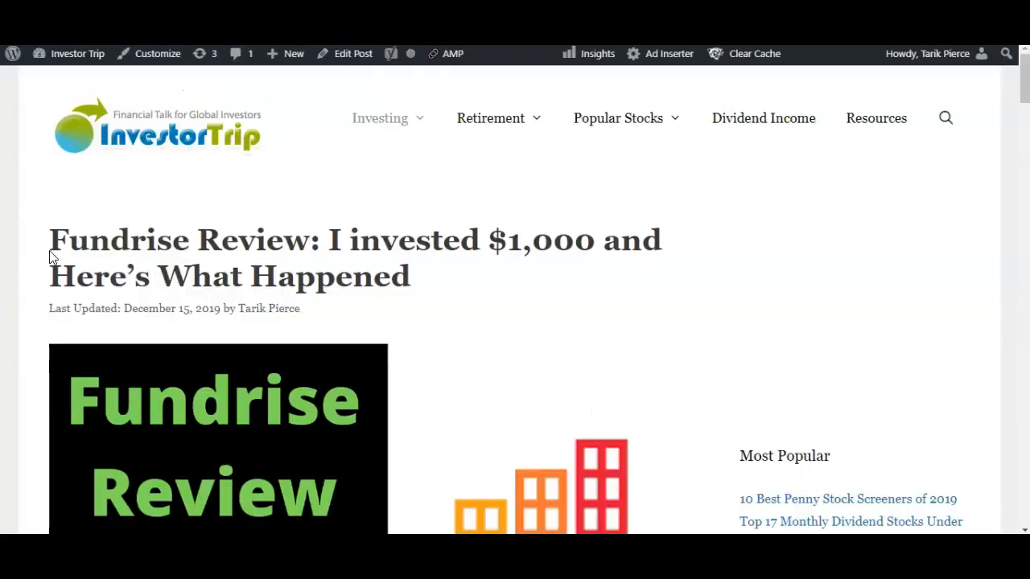
- Examine where the sidebar and in-content ads appear on the live Fundrise Review post
scroll(46, 230, "down", 7)
scroll(46, 230, "up", 7)
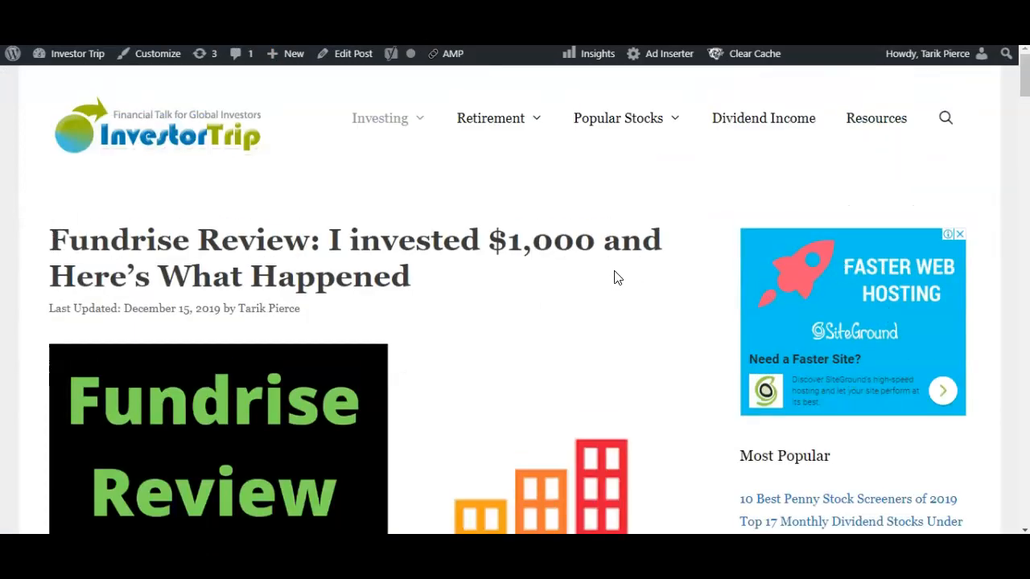
scroll(565, 259, "down", 15)
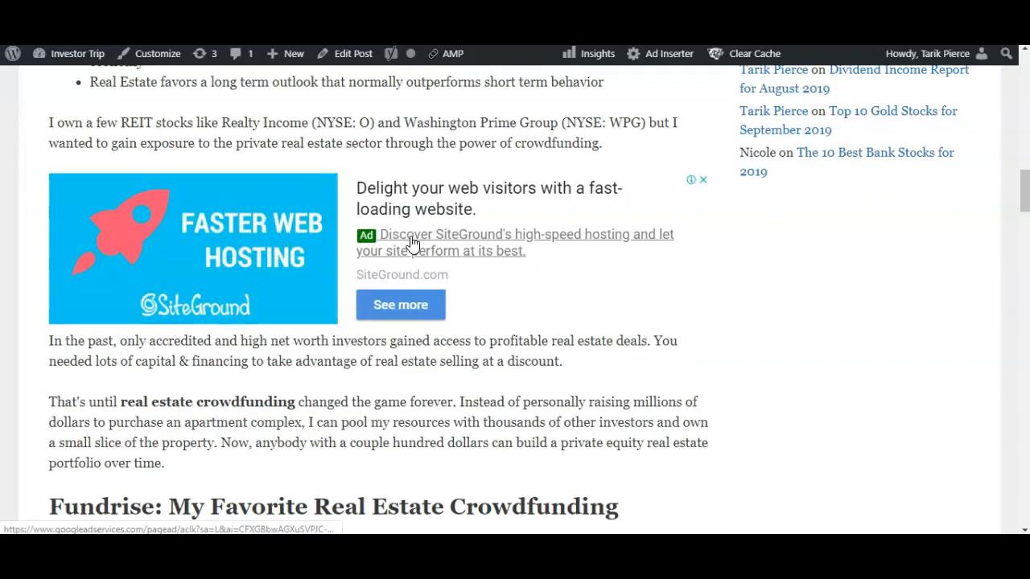
scroll(472, 333, "up", 20)
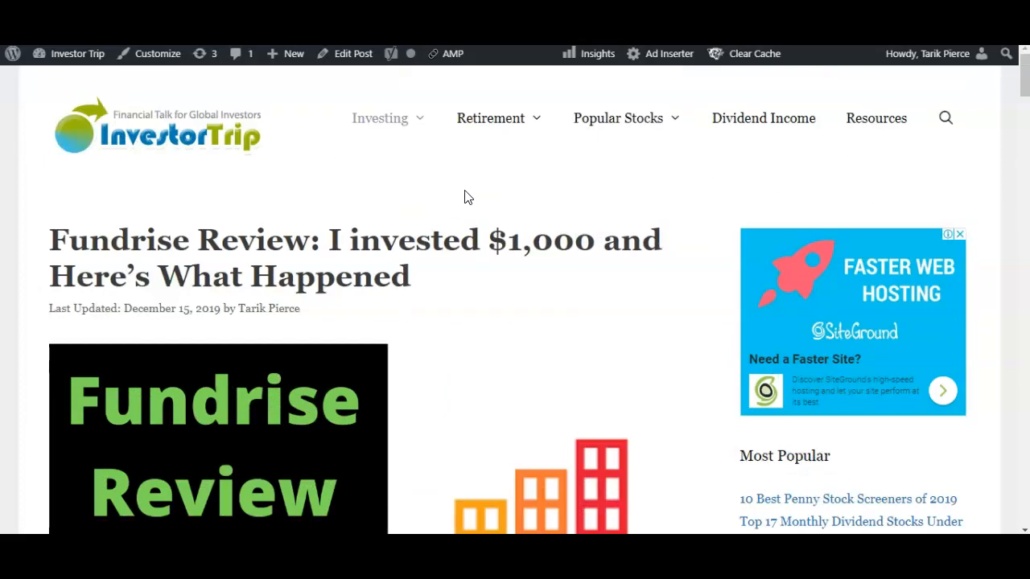
- Turn on Ad Inserter's block labels and insertion position markers on the Fundrise Review post
mouse_move(667, 56)
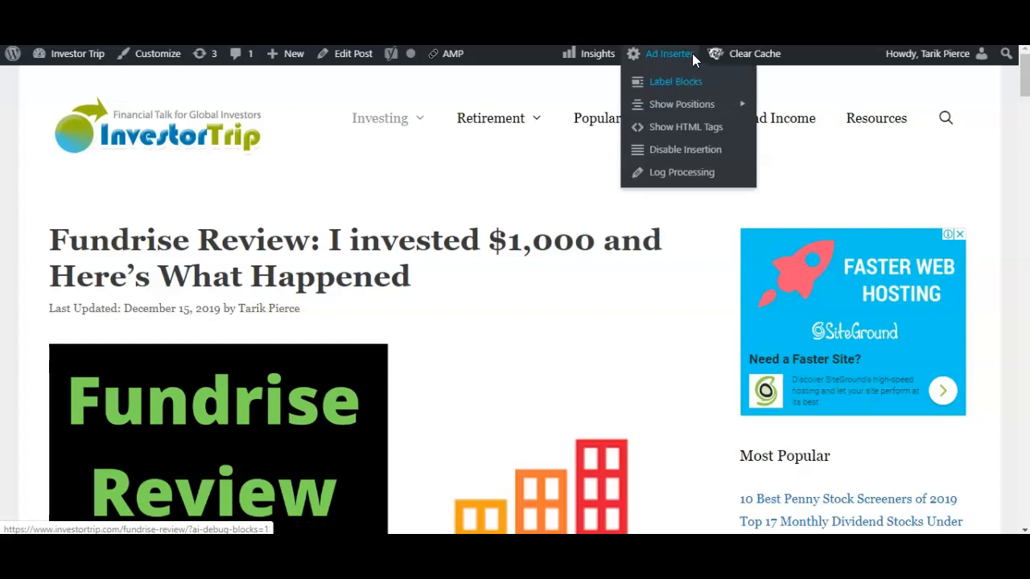
left_click(676, 84)
mouse_move(728, 110)
mouse_move(681, 107)
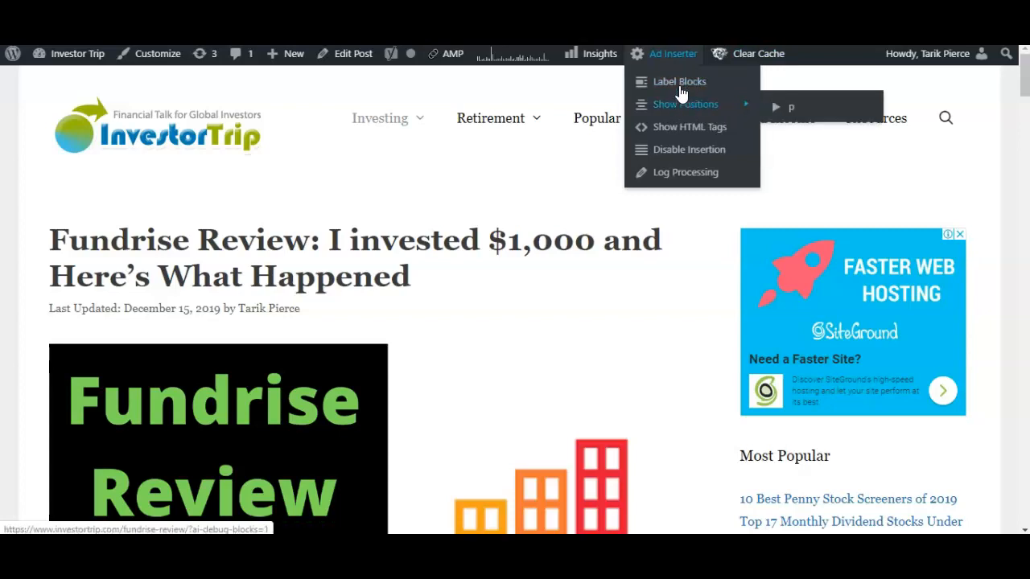
left_click(681, 85)
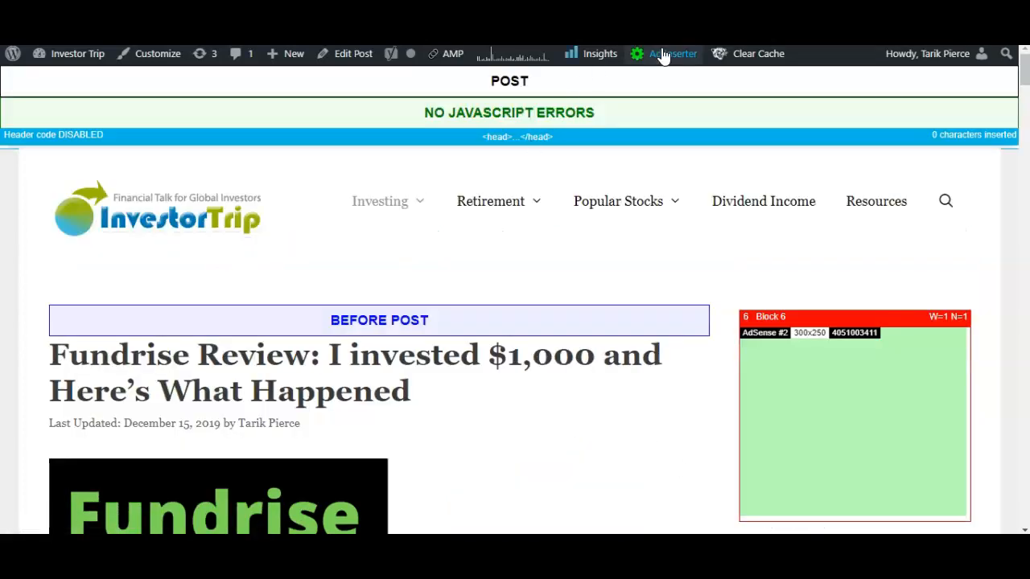
- Examine the labelled ad blocks on the post alongside block 7's settings
mouse_move(667, 58)
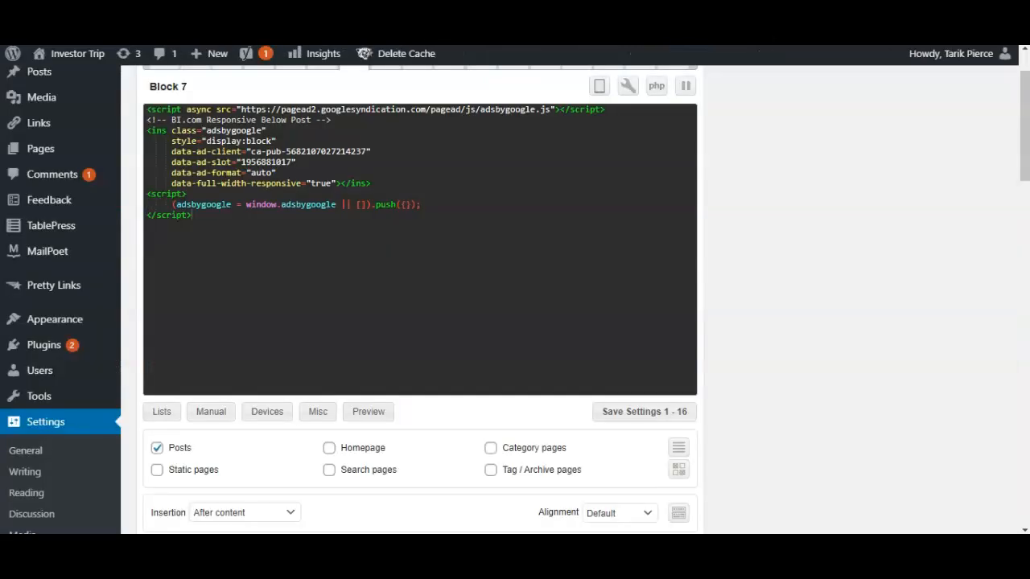
scroll(240, 404, "down", 1)
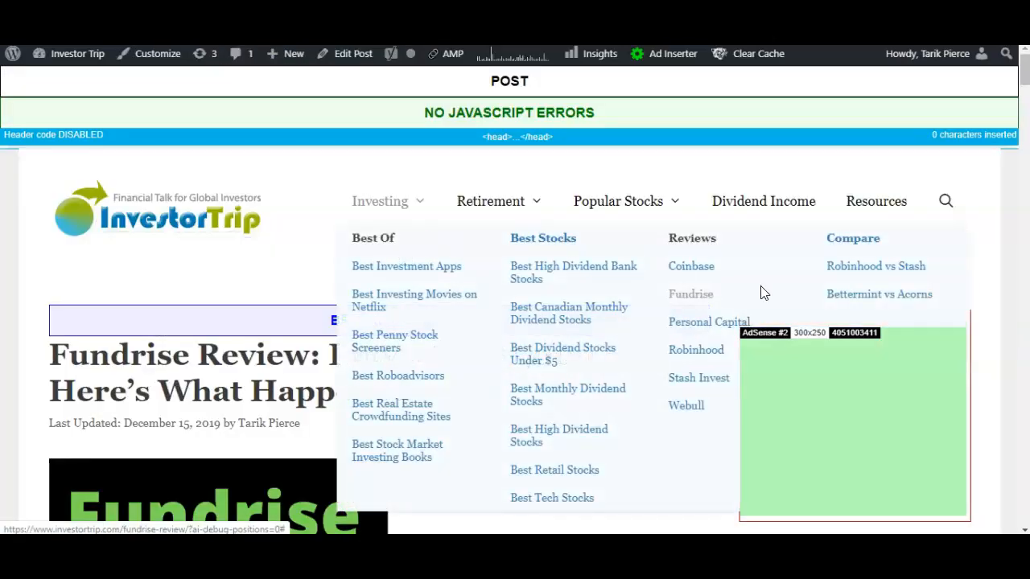
scroll(983, 275, "down", 1)
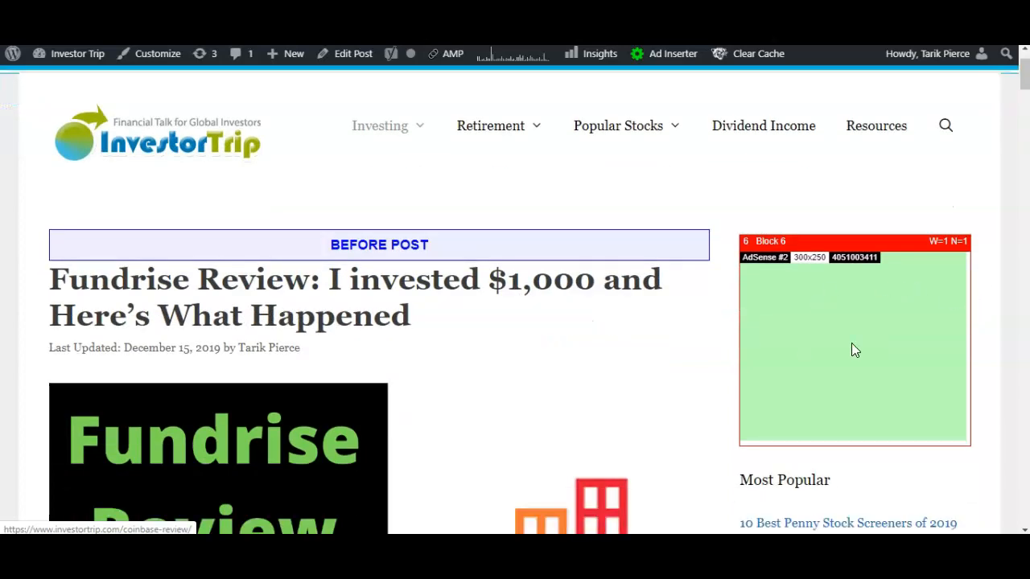
scroll(848, 310, "down", 7)
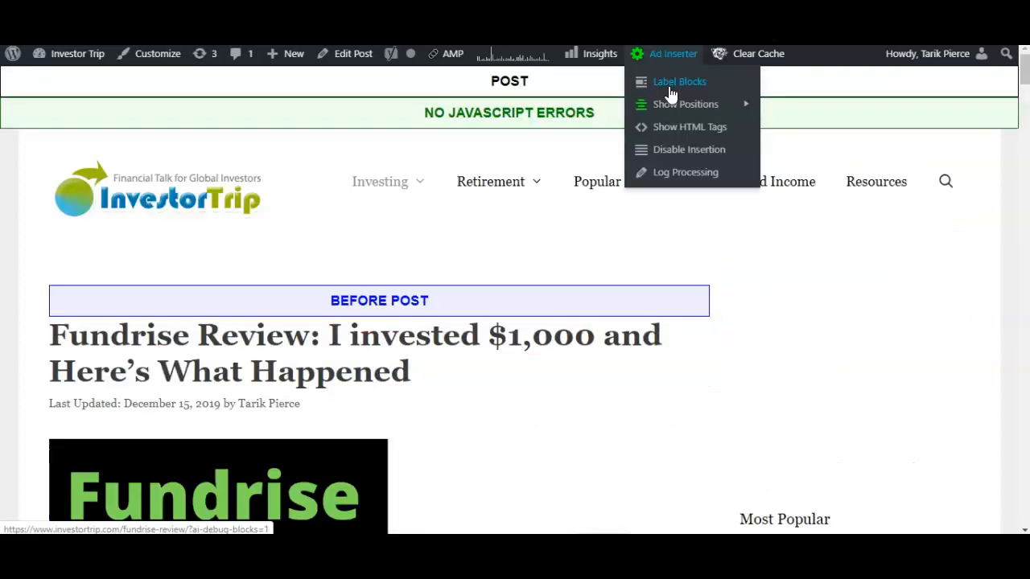
- Compare block 7's insertion choices with the position markers through the whole Fundrise Review post
mouse_move(672, 112)
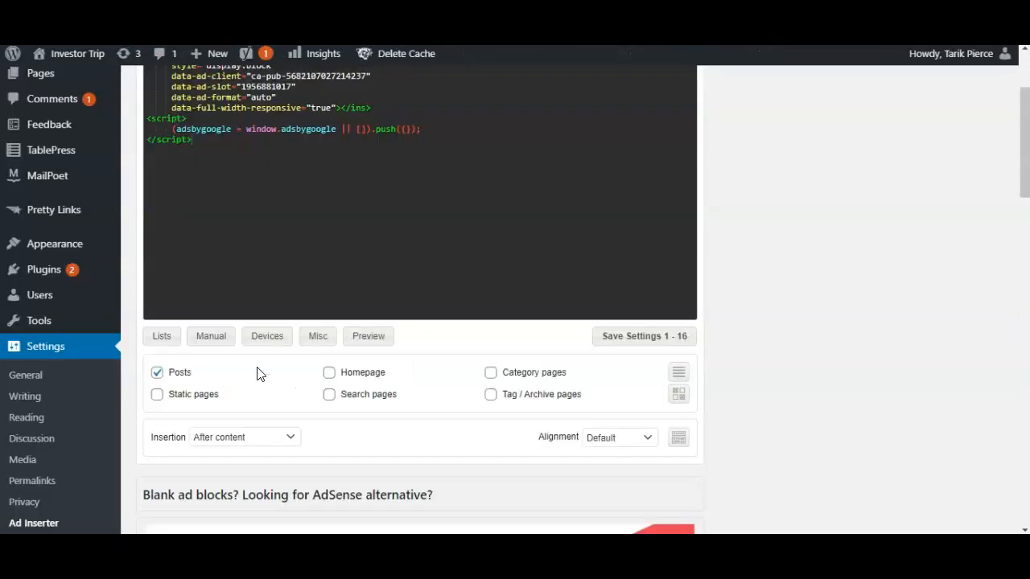
left_click(213, 442)
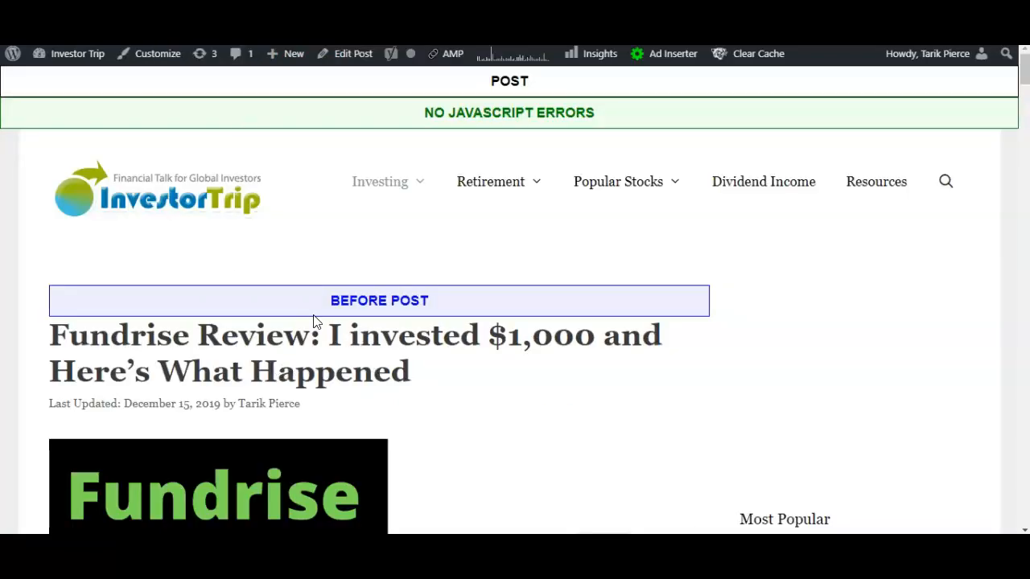
scroll(314, 320, "down", 10)
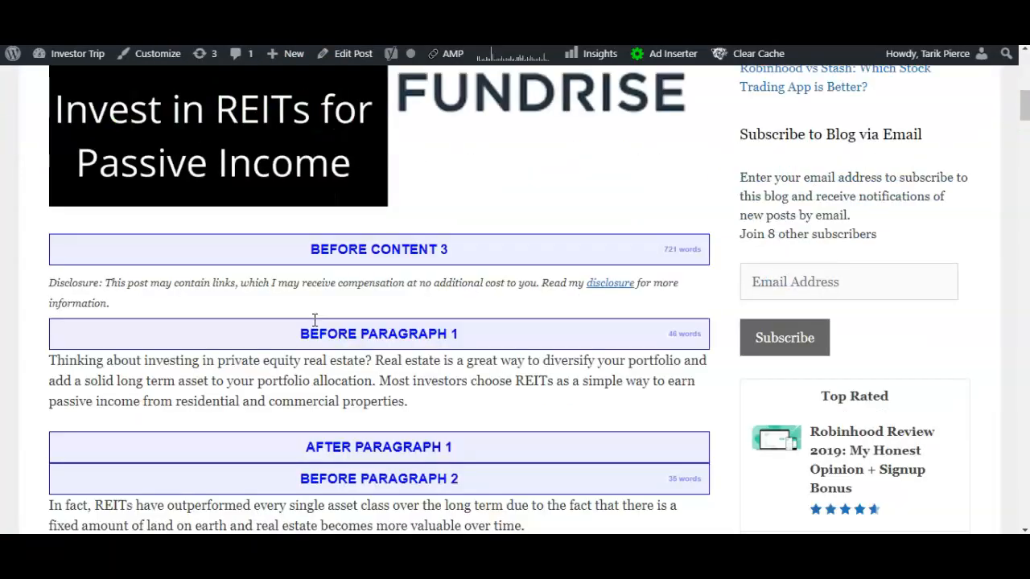
scroll(365, 235, "up", 4)
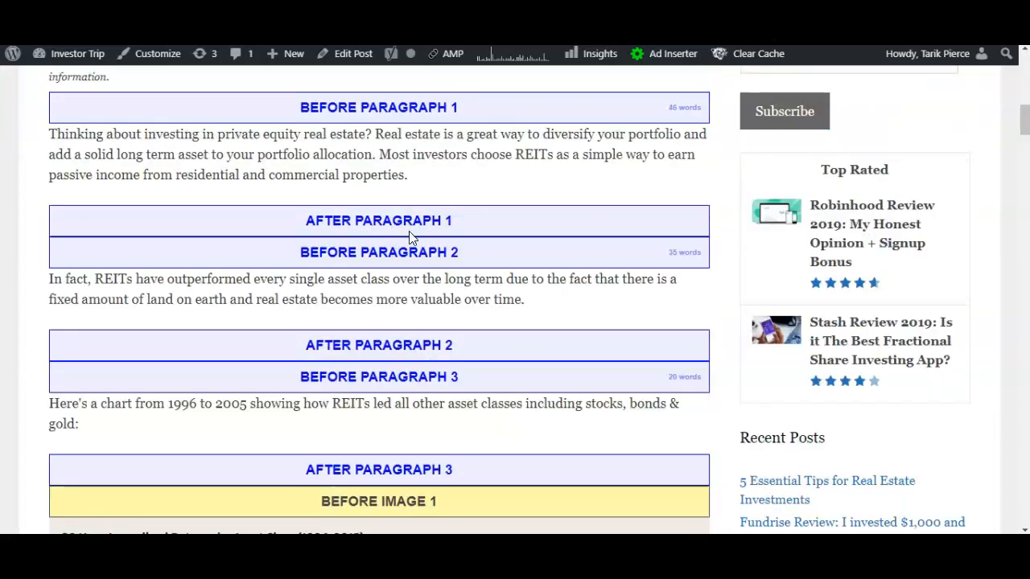
scroll(409, 236, "down", 20)
scroll(362, 328, "down", 20)
scroll(359, 334, "down", 5)
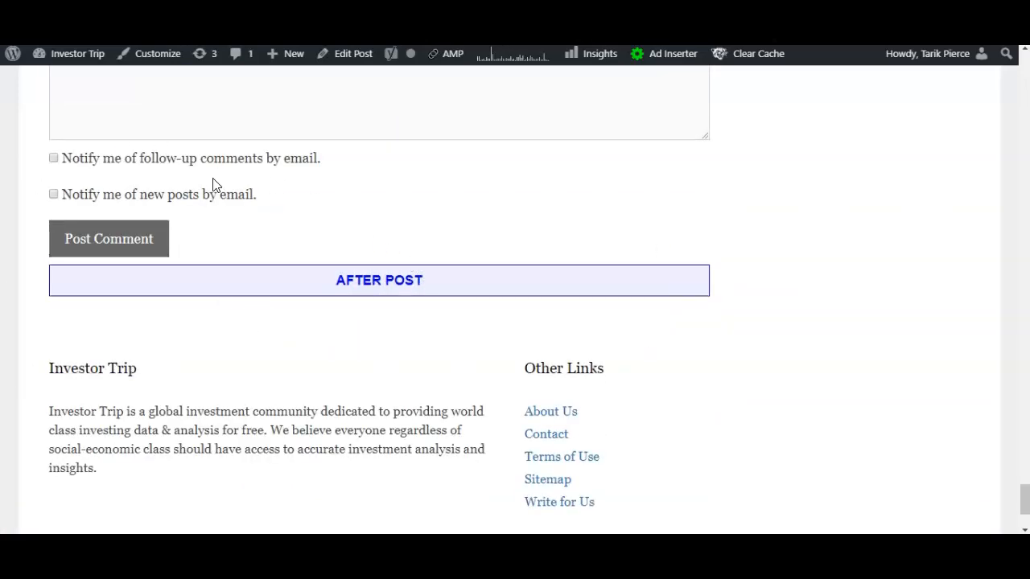
- Examine the After Content, After Post and paragraph position markers around the post's conclusion and comment section
scroll(34, 276, "up", 6)
scroll(514, 279, "up", 3)
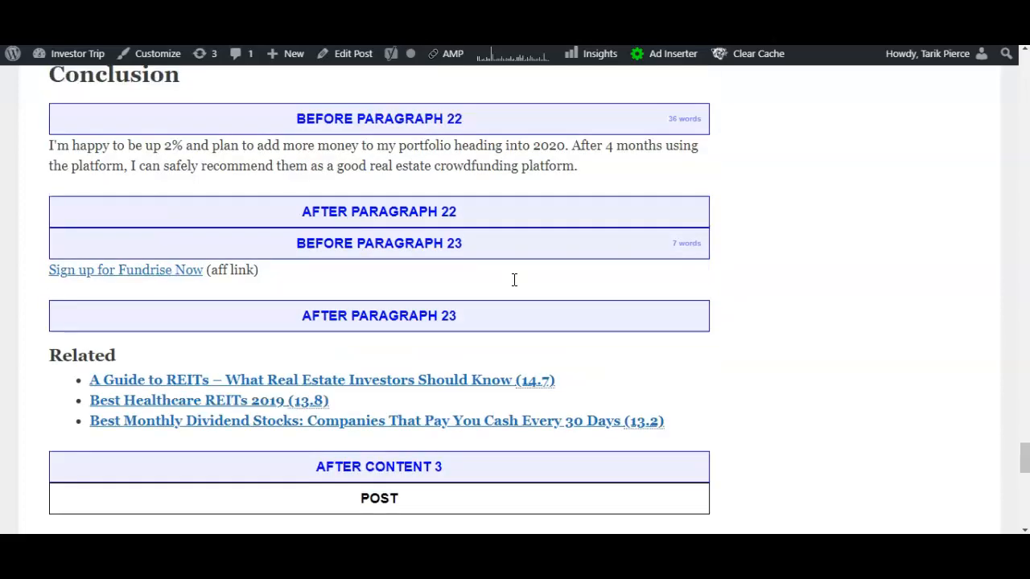
scroll(19, 273, "down", 9)
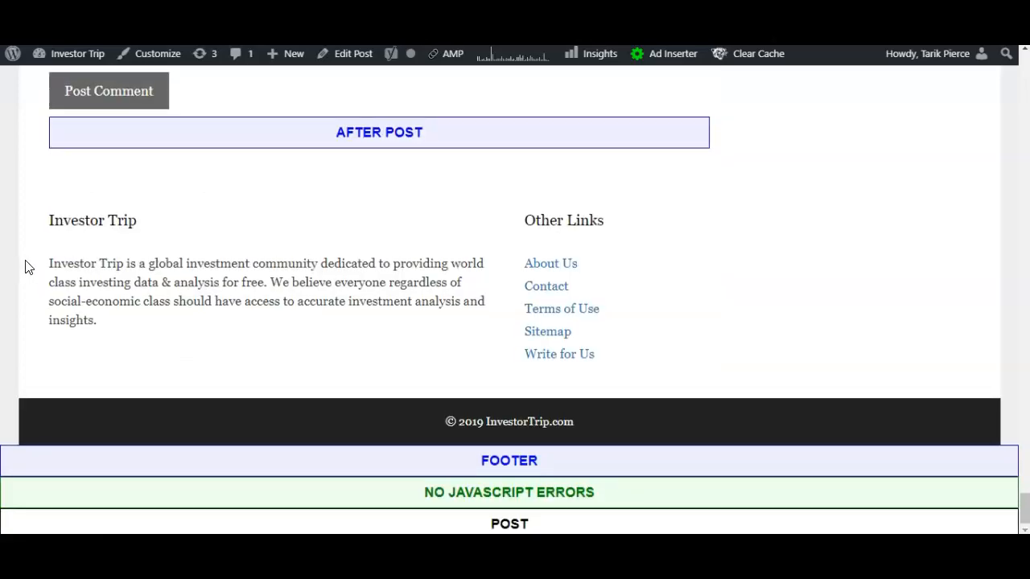
scroll(459, 288, "up", 2)
scroll(383, 316, "up", 5)
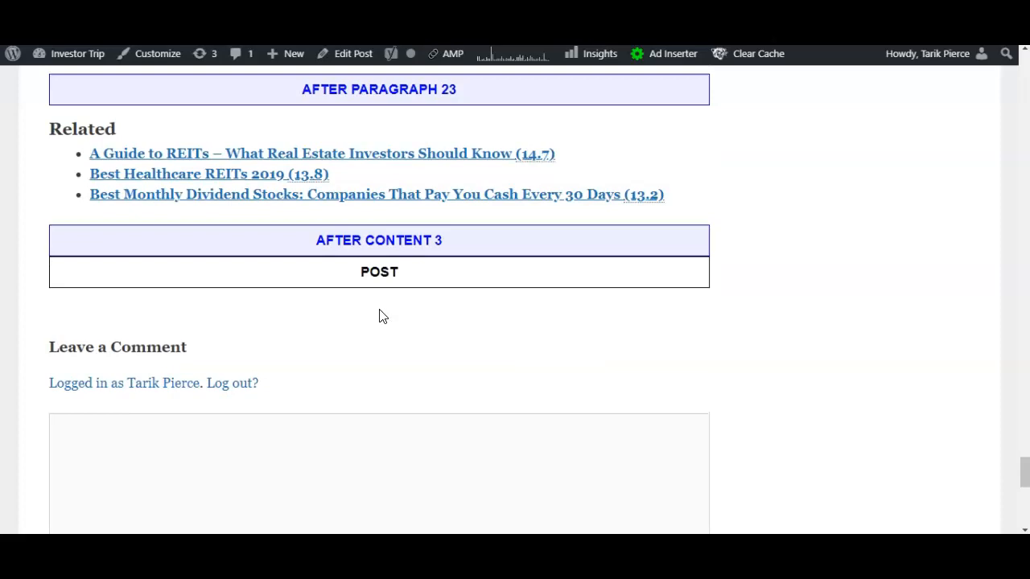
scroll(383, 316, "up", 6)
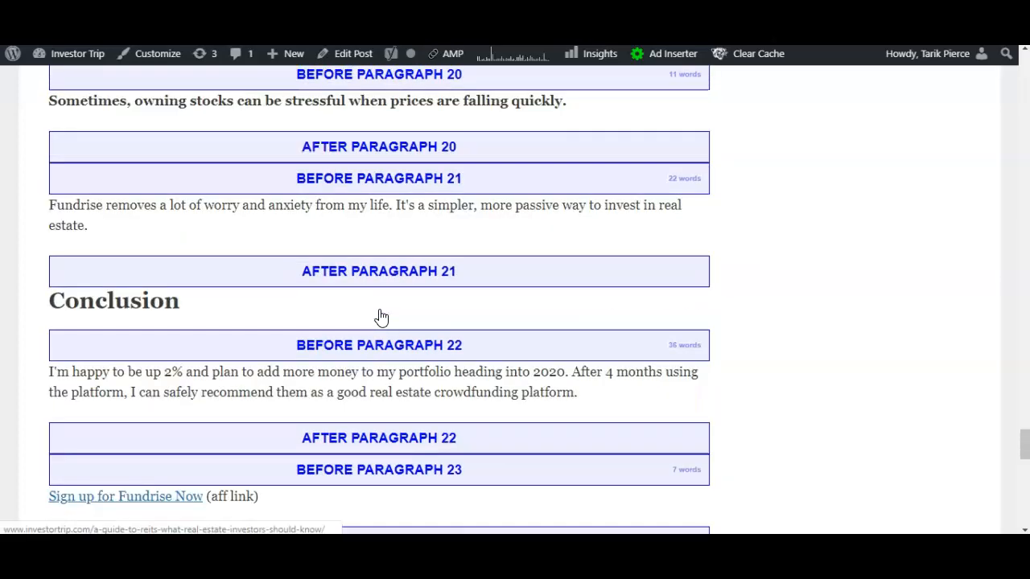
scroll(381, 316, "up", 8)
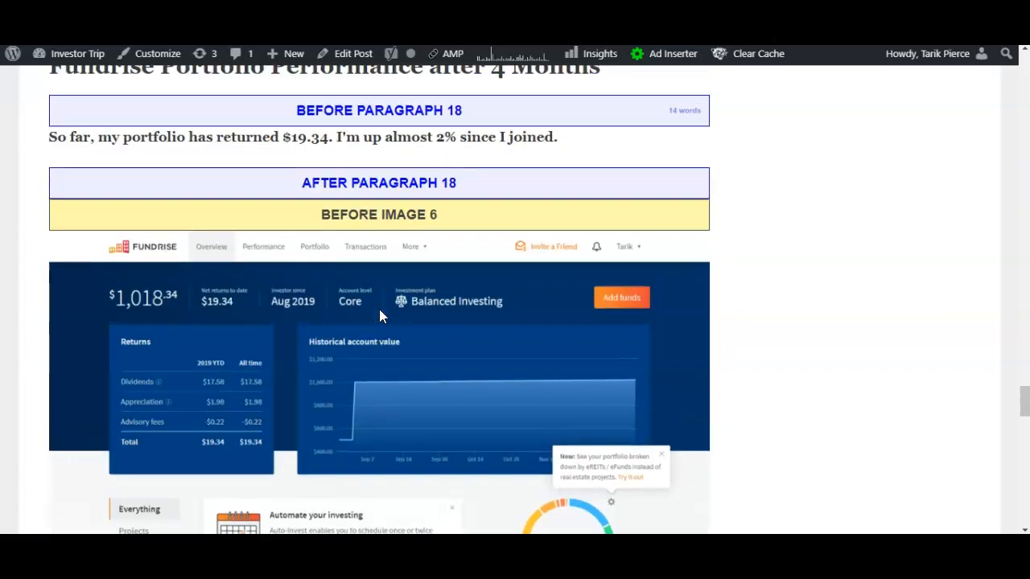
scroll(379, 314, "up", 8)
scroll(379, 317, "down", 15)
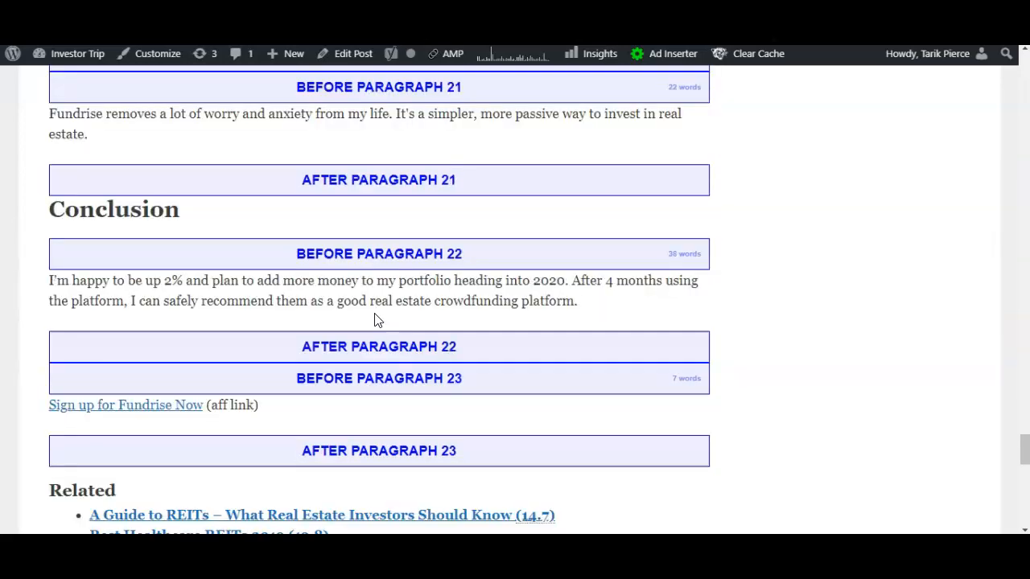
- Compare the markers around the post's conclusion and earlier paragraphs with the insertion choices available for block 7
scroll(377, 319, "down", 5)
scroll(375, 316, "up", 4)
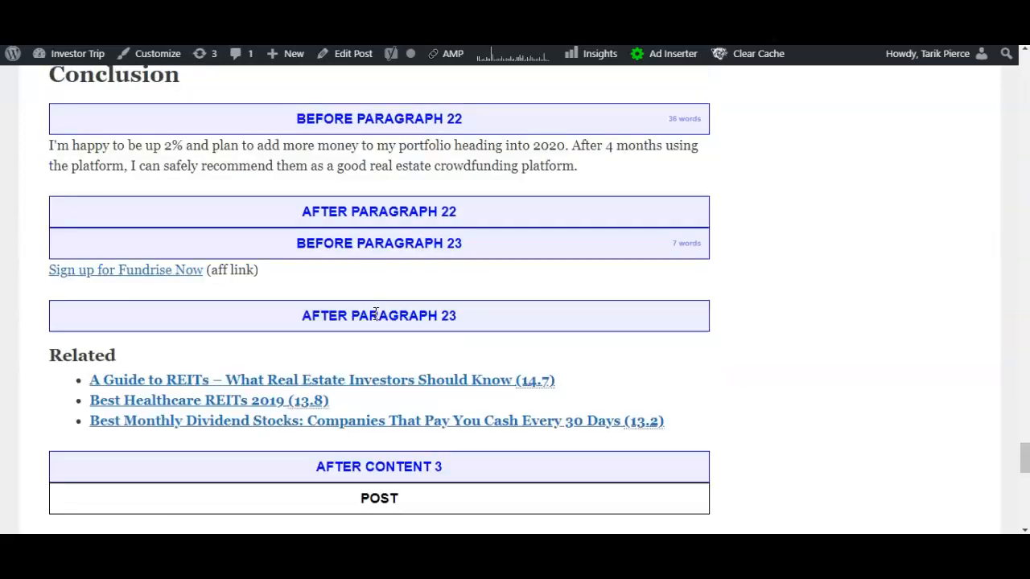
scroll(374, 315, "up", 10)
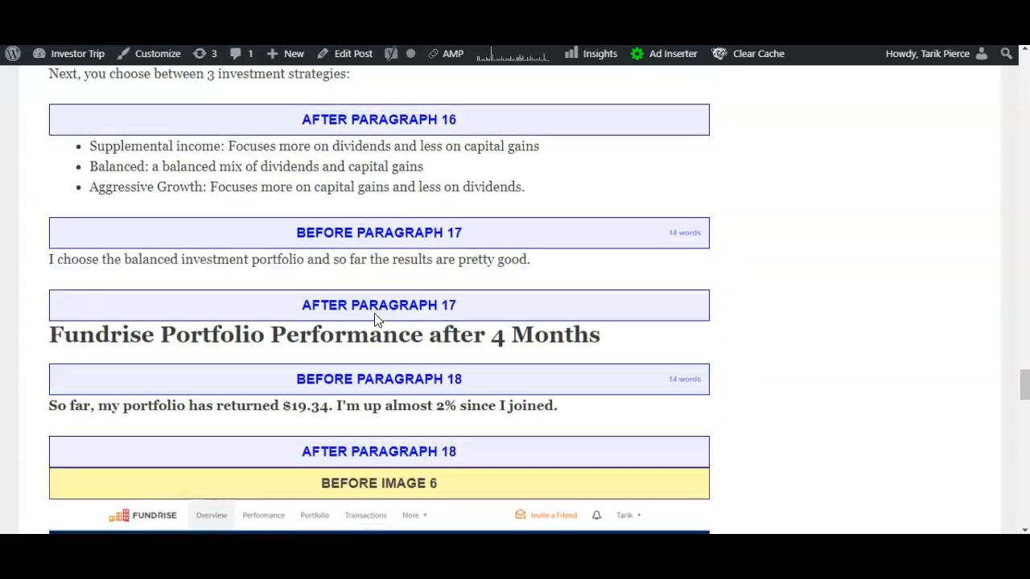
scroll(374, 319, "up", 12)
scroll(374, 319, "up", 12)
scroll(374, 319, "up", 4)
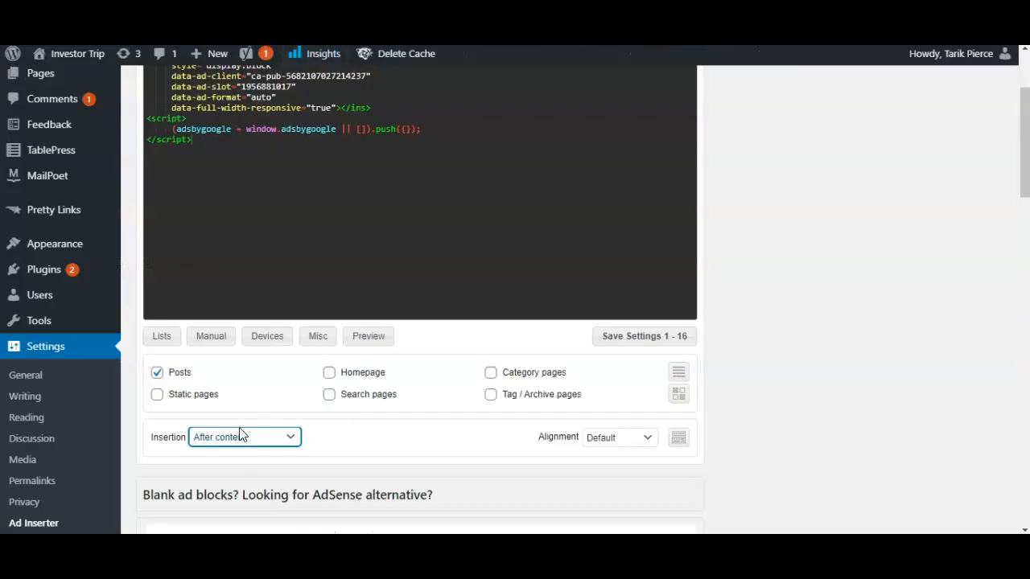
left_click(240, 435)
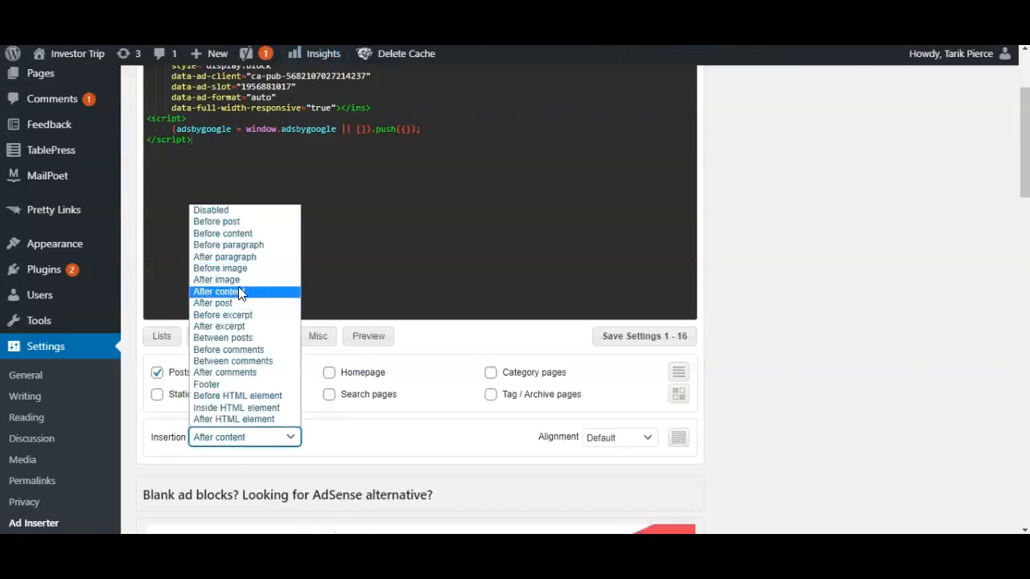
key("Escape")
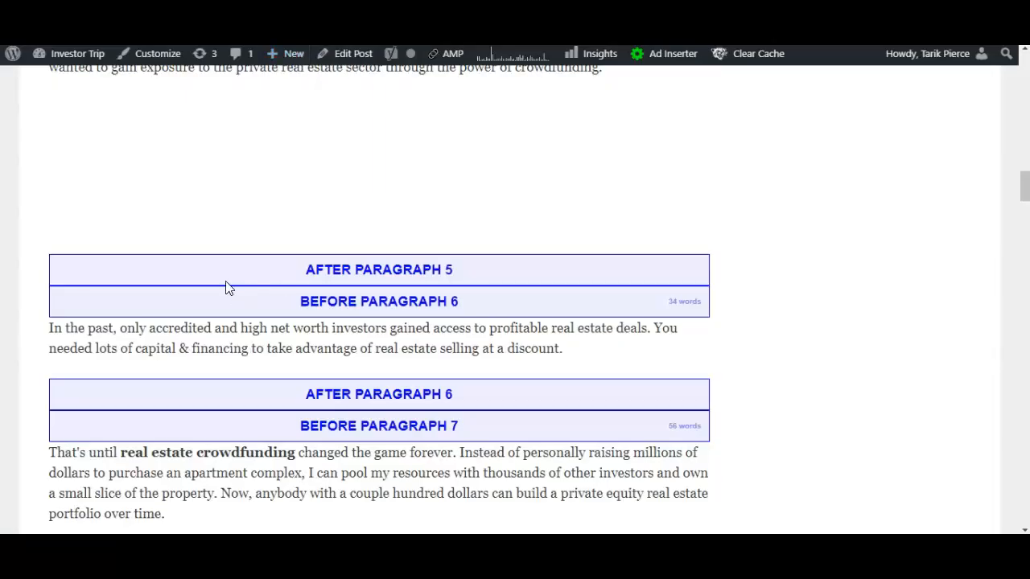
- Examine the paragraph and After Content markers down to the comment section, and the markers around the post's opening paragraphs
scroll(214, 266, "down", 15)
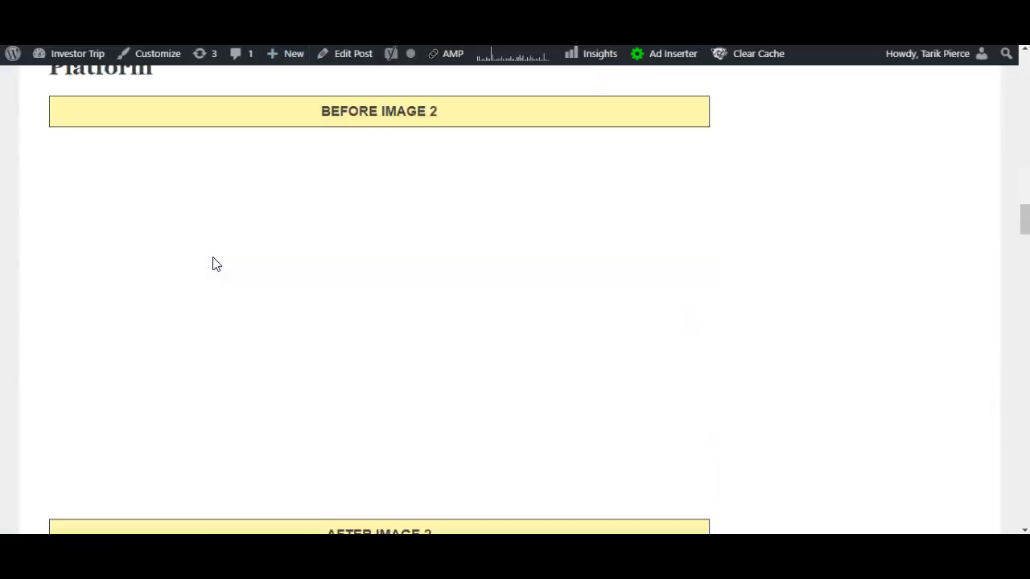
scroll(214, 265, "down", 20)
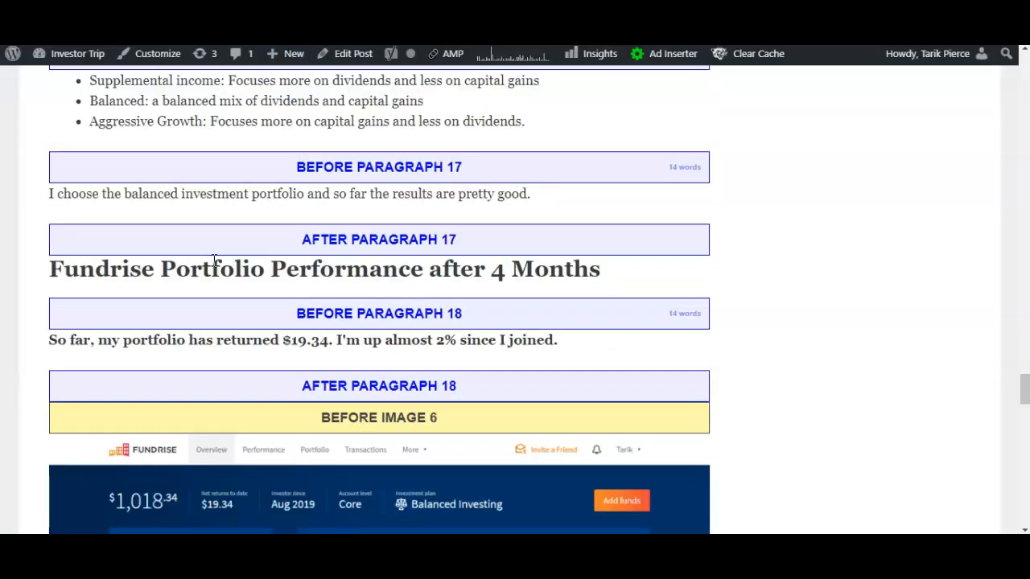
scroll(214, 260, "down", 15)
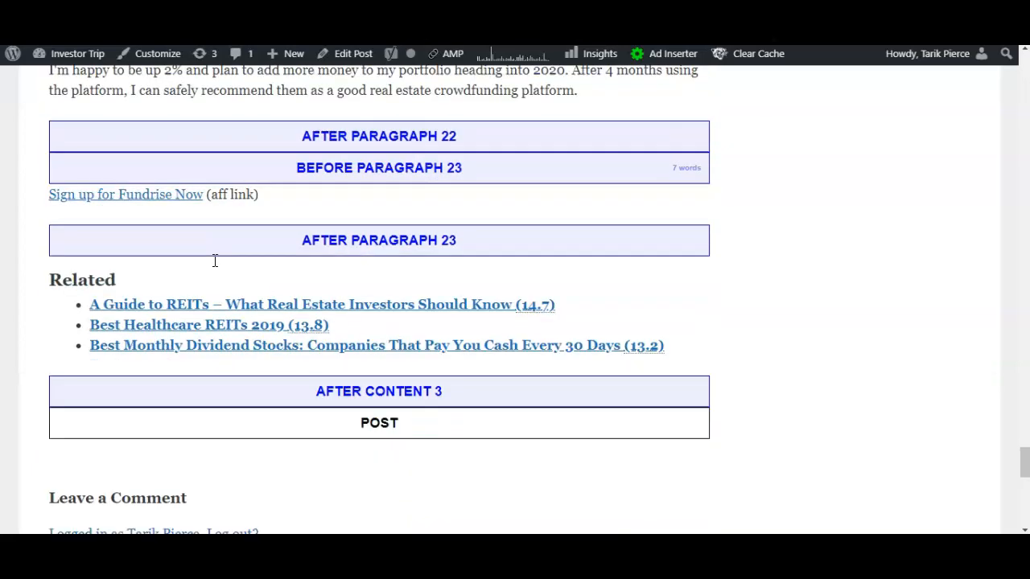
scroll(214, 260, "up", 3)
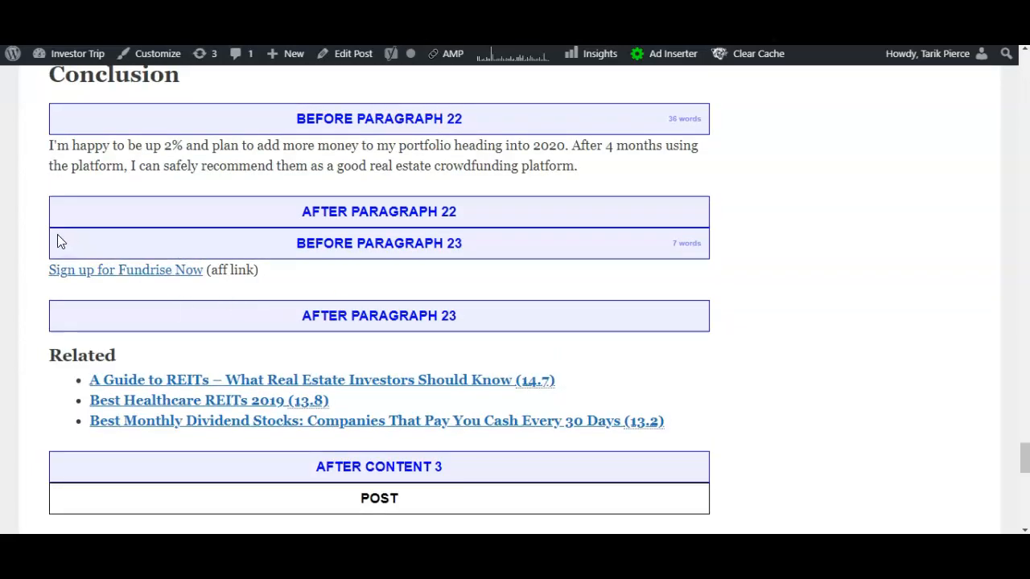
scroll(58, 241, "down", 4)
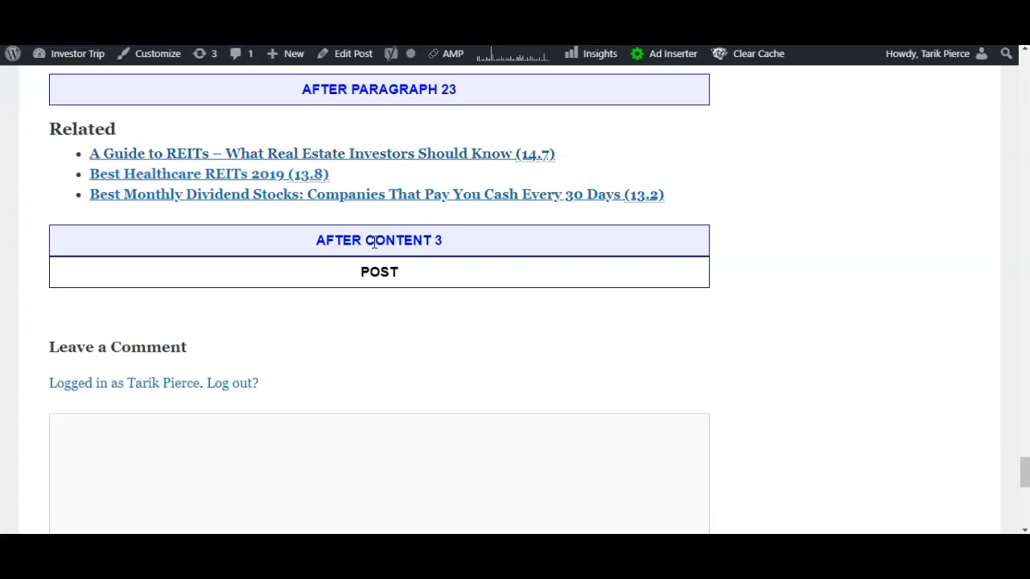
scroll(373, 241, "up", 20)
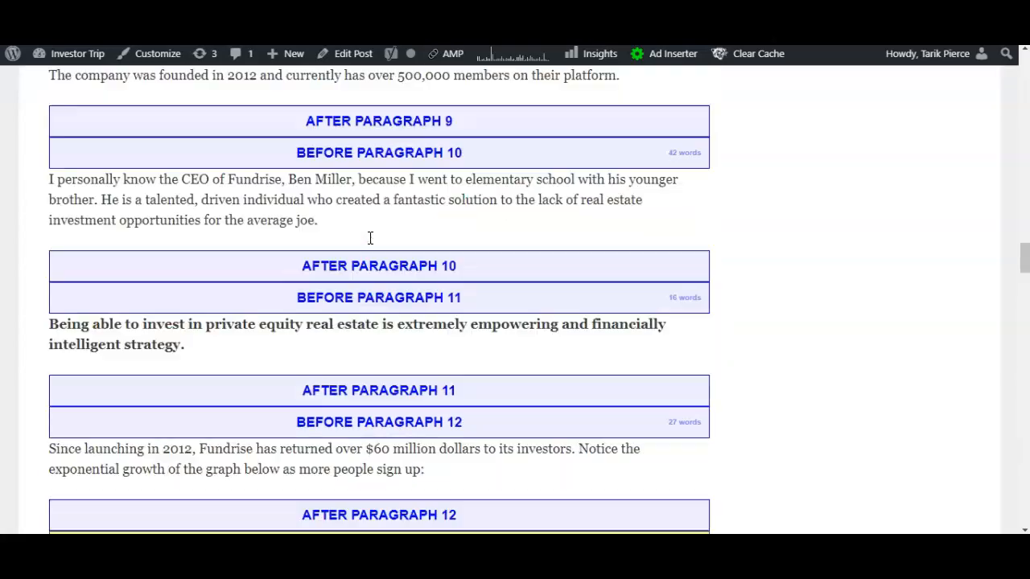
scroll(370, 238, "up", 20)
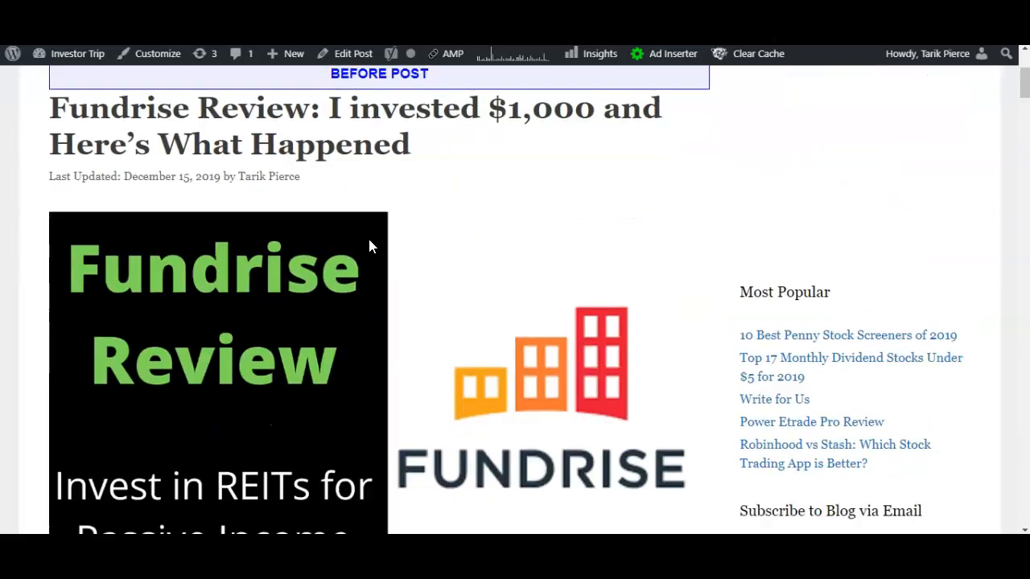
scroll(369, 246, "down", 8)
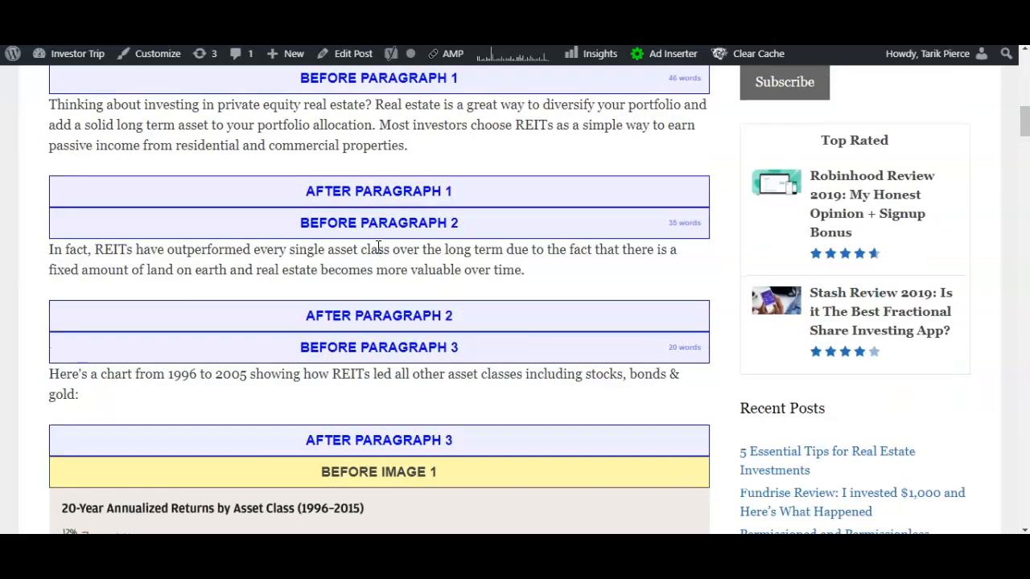
scroll(379, 234, "down", 1)
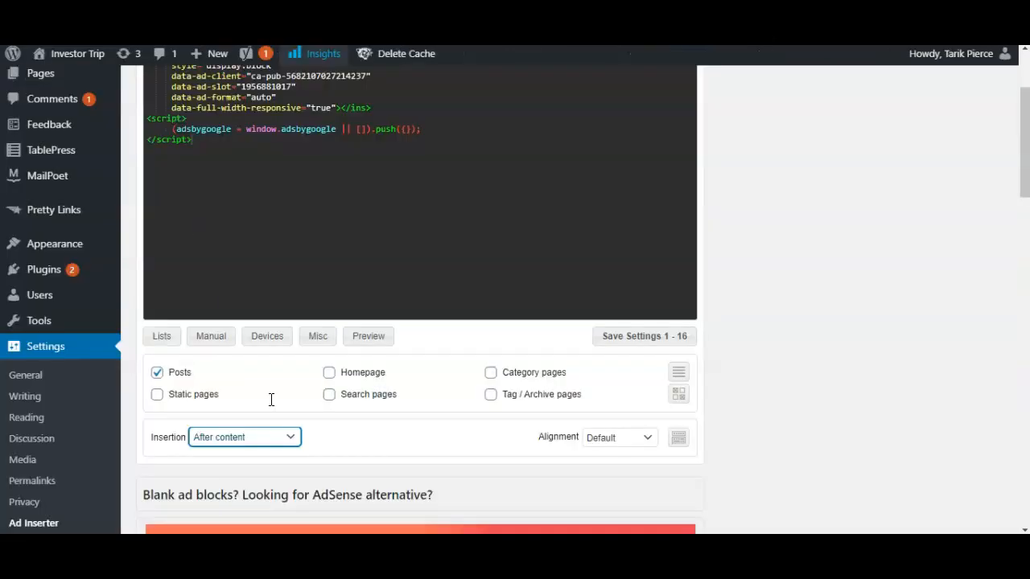
- Set block 7's insertion to After paragraph with paragraph number 2
left_click(266, 443)
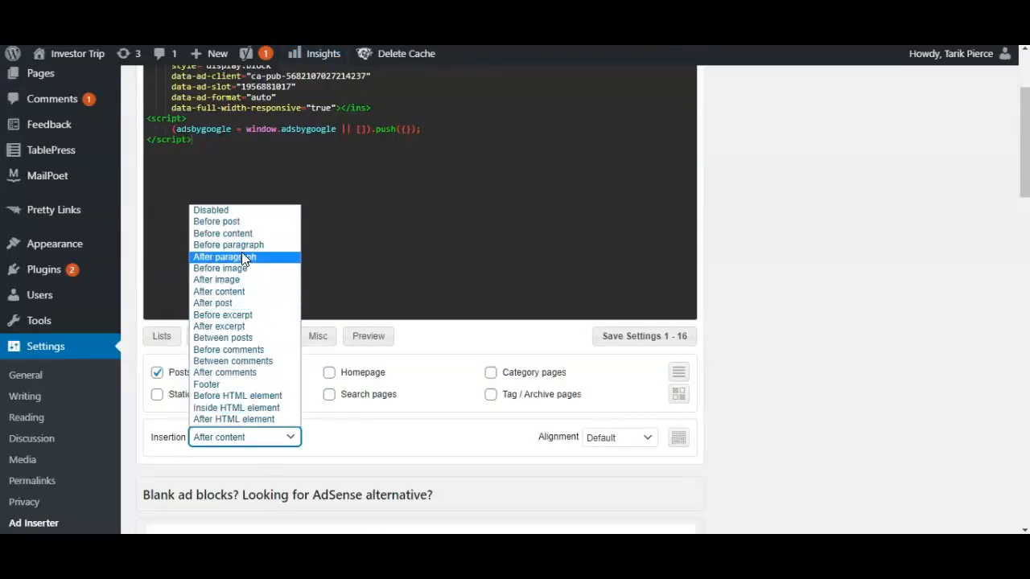
left_click(241, 255)
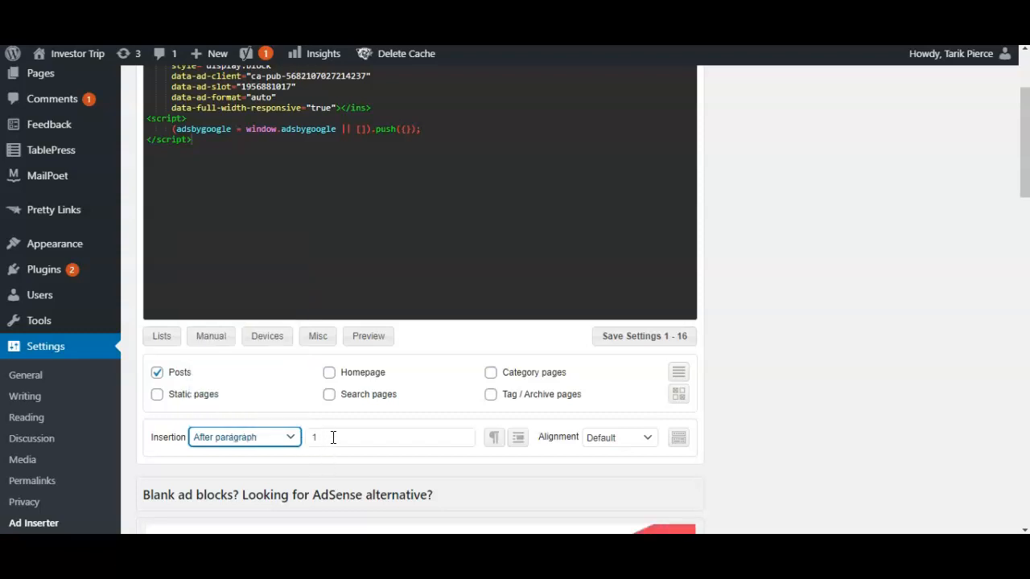
double_click(333, 437)
type("2")
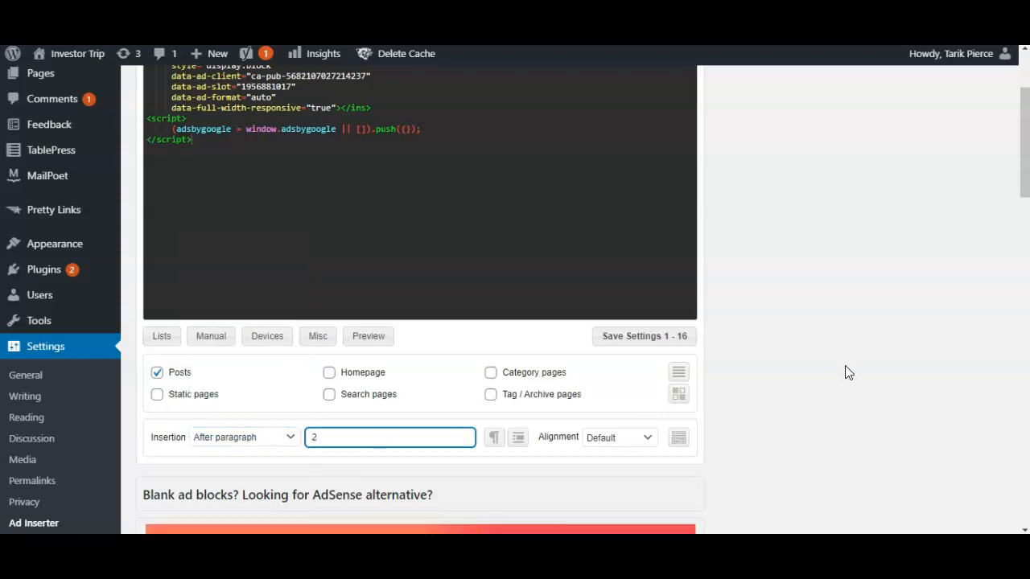
left_click(724, 319)
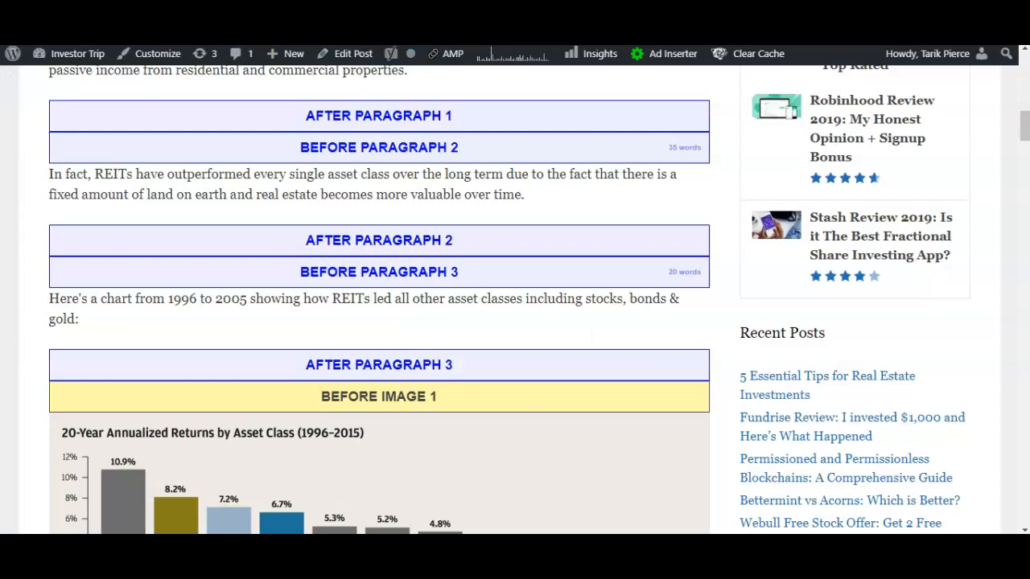
- Check the mid-post paragraph markers and set block 7's paragraph number to 10
scroll(191, 327, "down", 20)
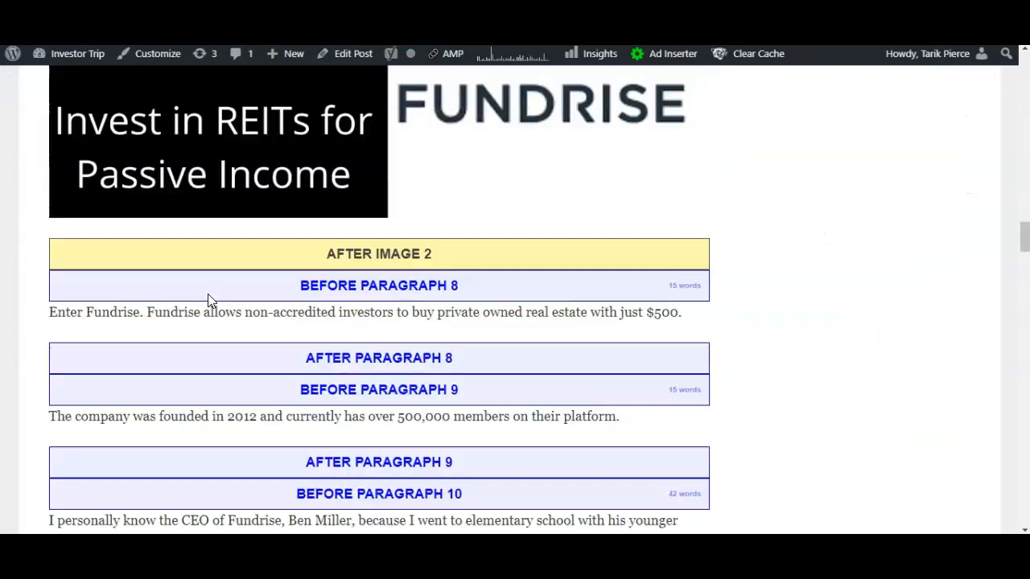
scroll(209, 300, "down", 1)
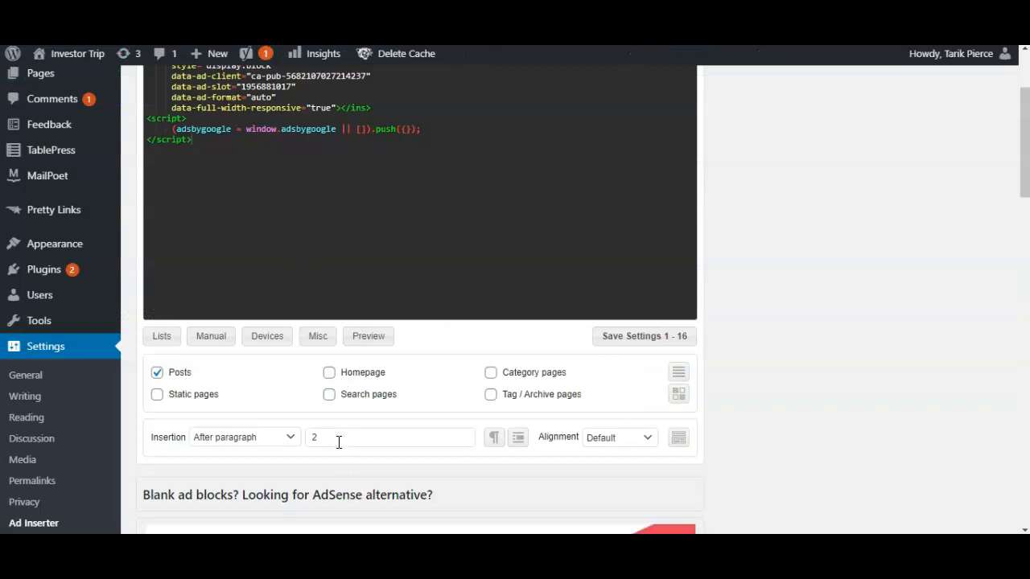
double_click(339, 438)
type("10")
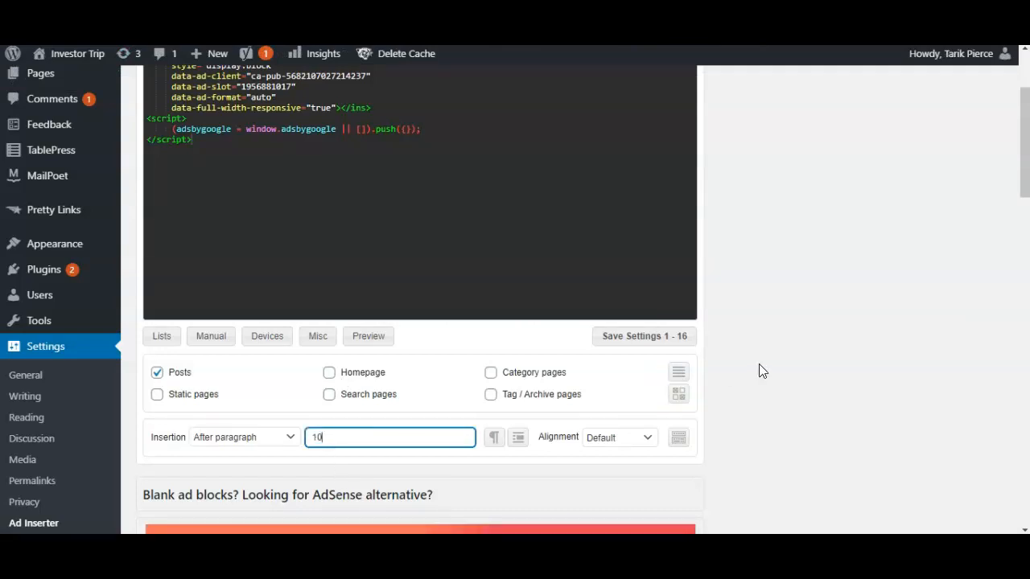
left_click(765, 356)
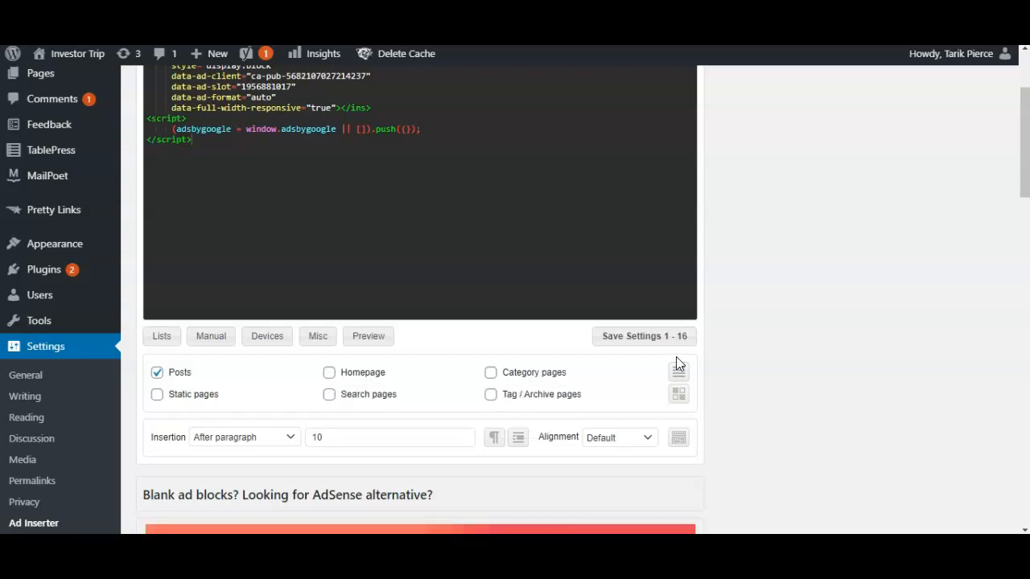
scroll(710, 395, "up", 2)
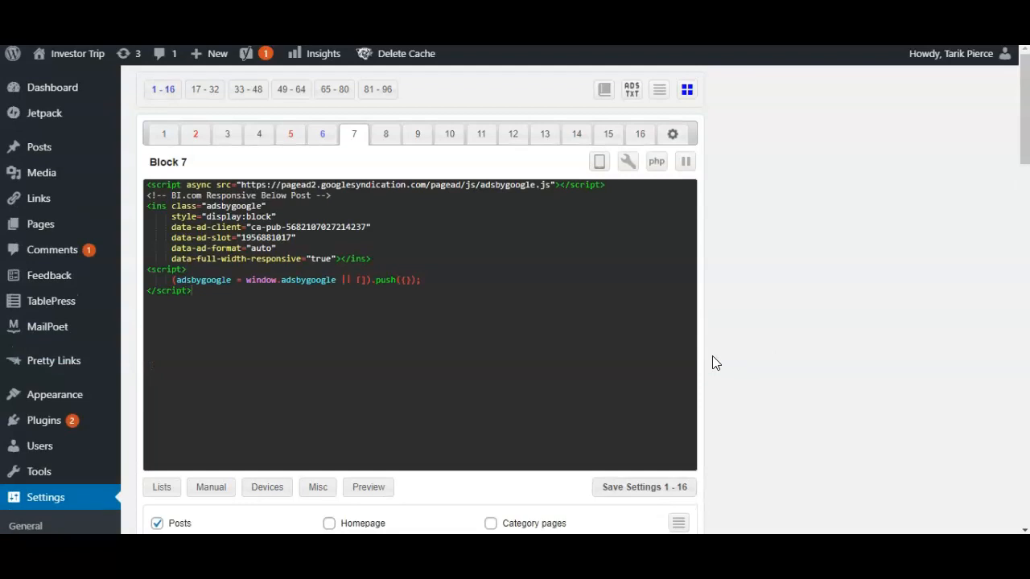
scroll(747, 286, "down", 7)
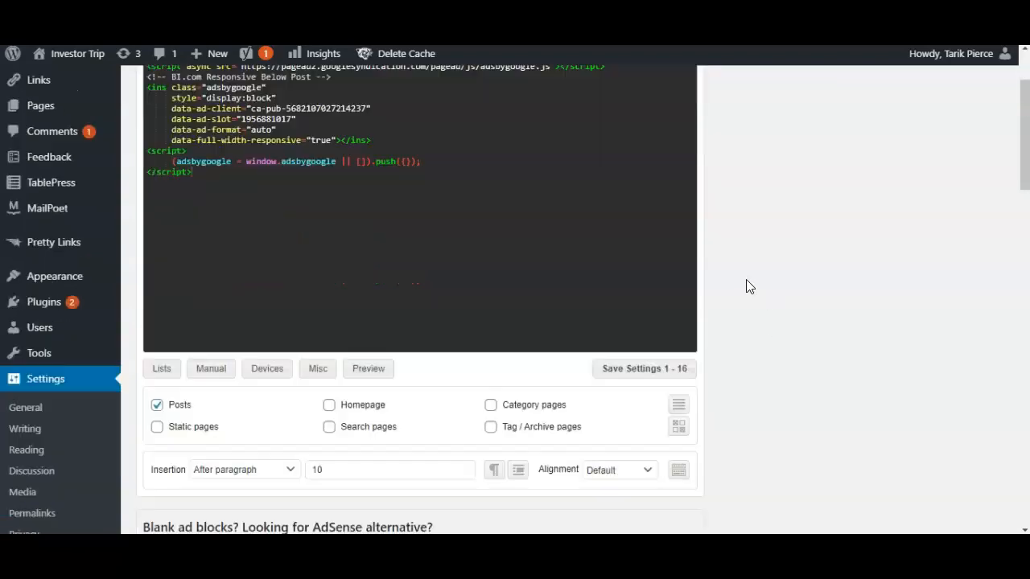
scroll(746, 286, "up", 7)
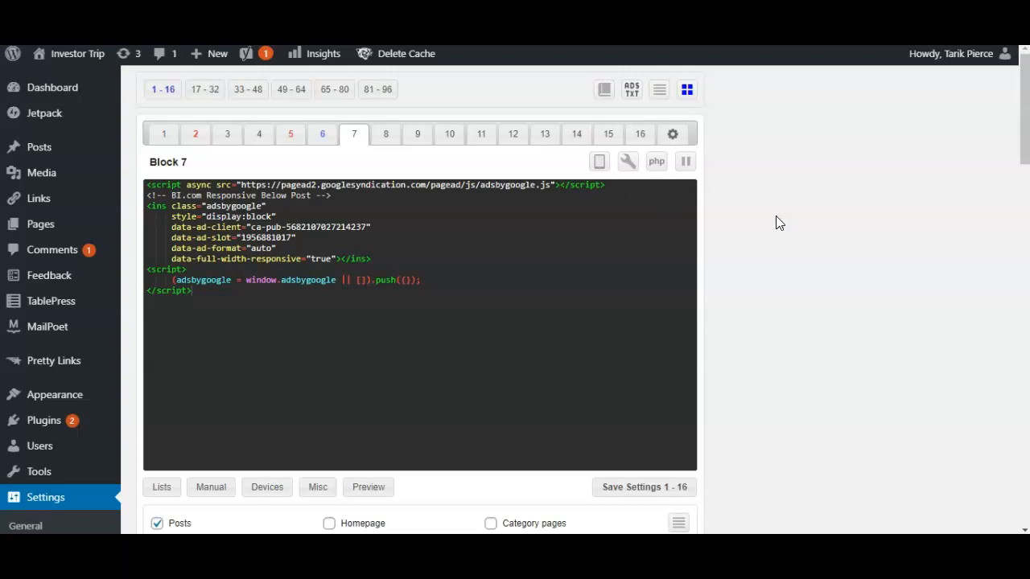
scroll(720, 242, "down", 2)
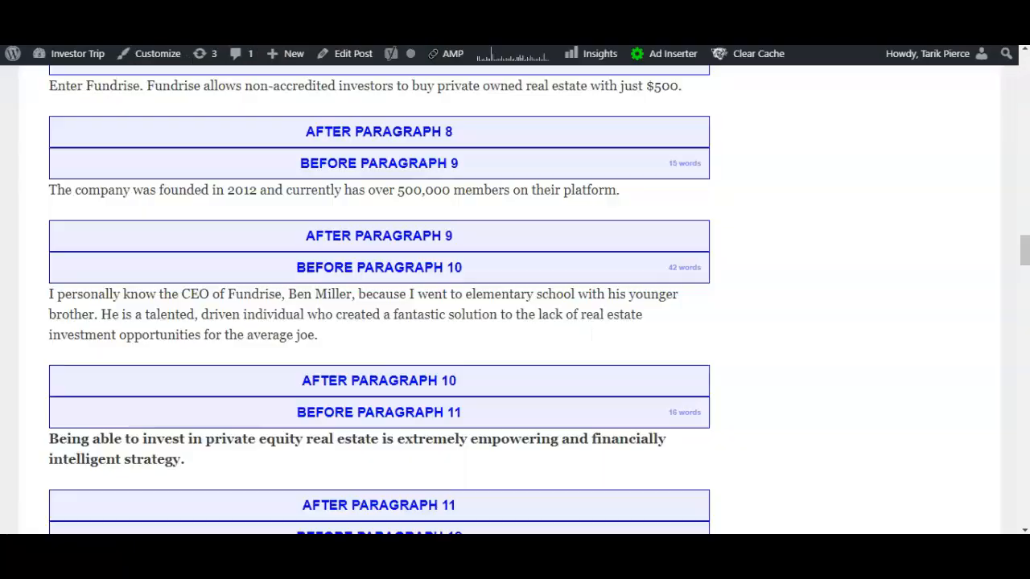
- Examine the Before Post and Before Content positions around the Fundrise Review post's title and featured image
scroll(159, 269, "up", 20)
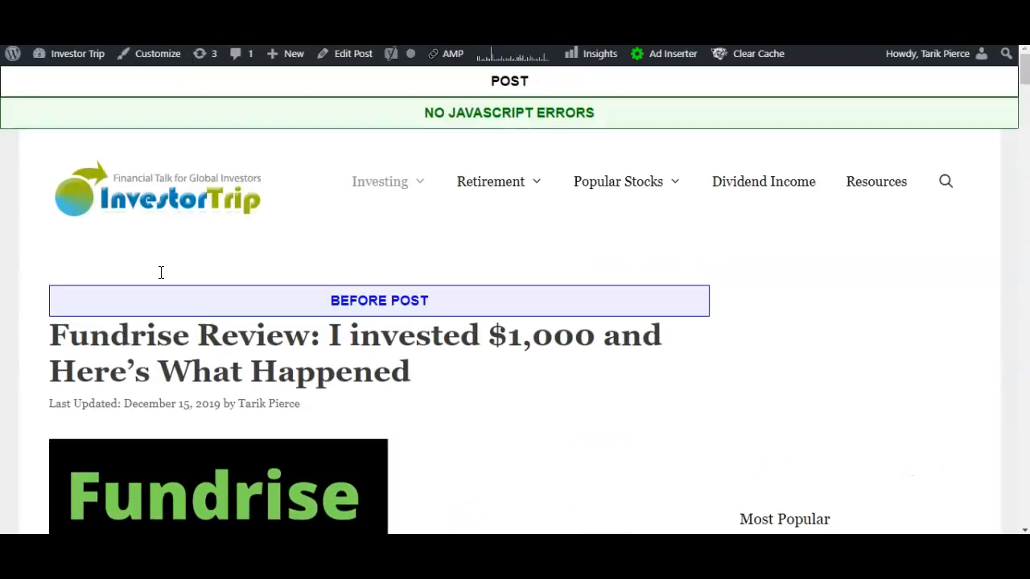
scroll(159, 278, "down", 1)
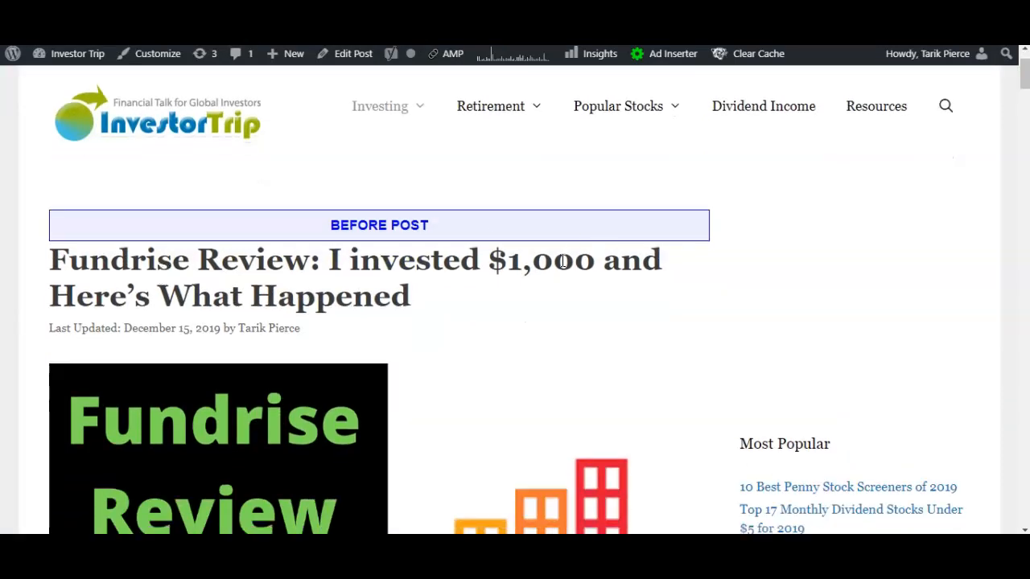
scroll(581, 321, "up", 1)
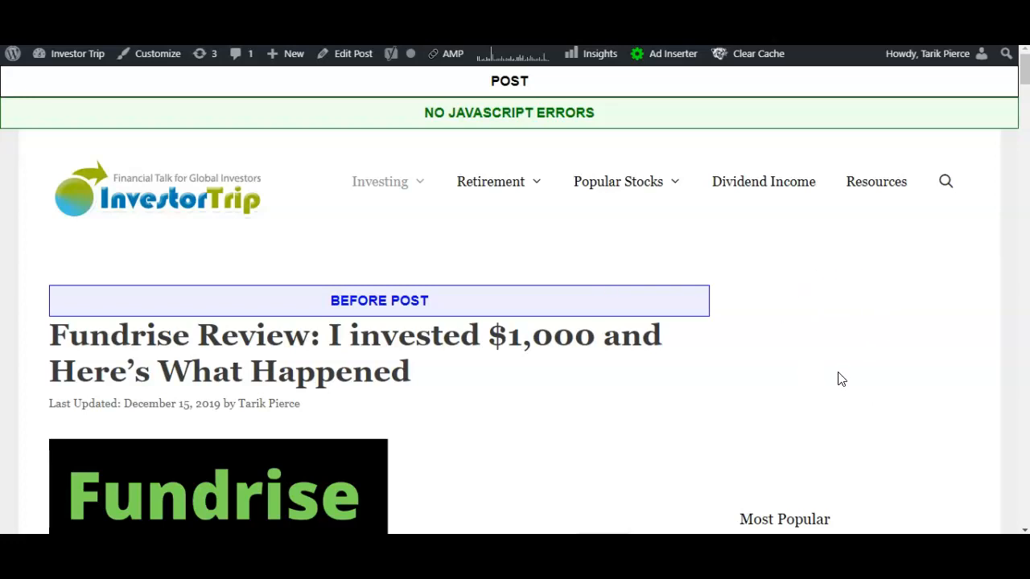
scroll(432, 305, "down", 4)
scroll(430, 302, "up", 4)
scroll(435, 302, "down", 9)
scroll(494, 324, "up", 2)
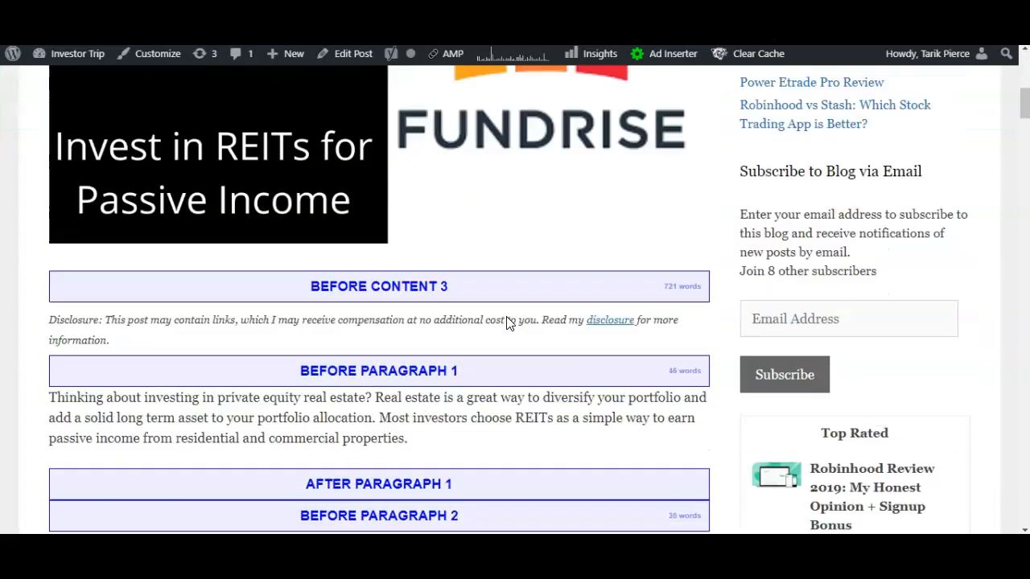
- Review the paragraph and image position markers throughout the post, from the first paragraph to the closing section and back to the introduction
scroll(507, 321, "down", 3)
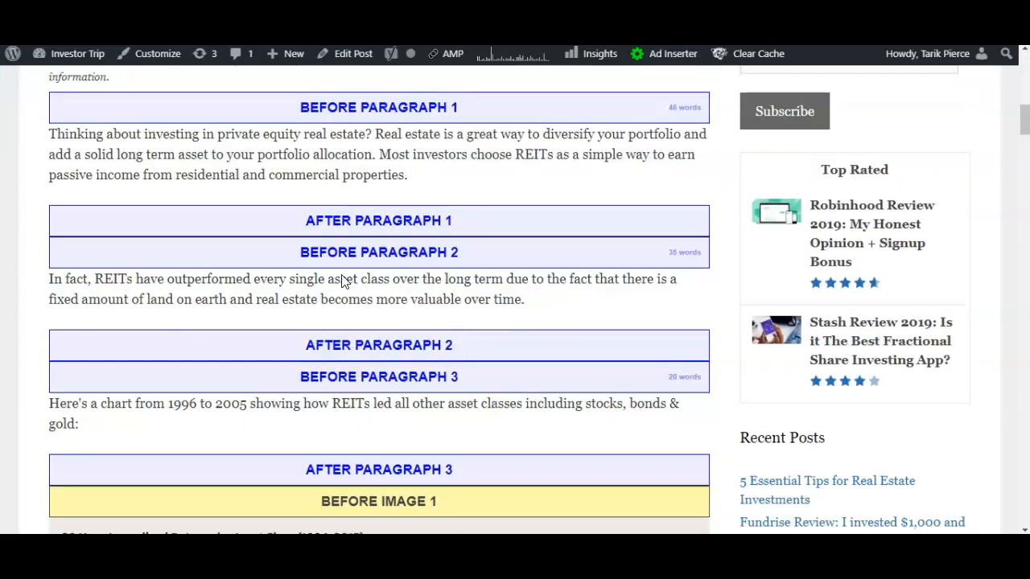
scroll(412, 334, "down", 12)
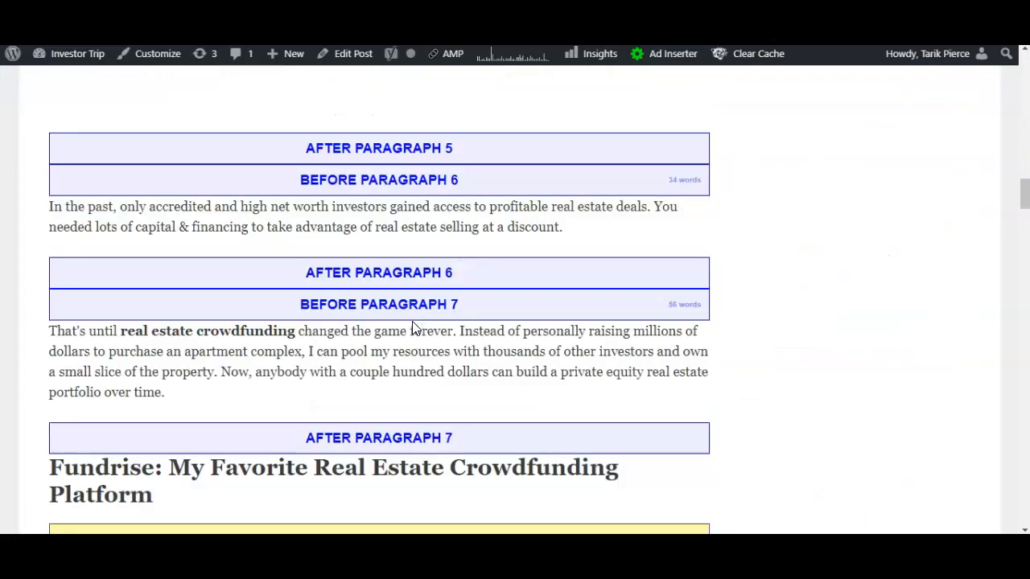
scroll(412, 328, "down", 20)
scroll(411, 326, "down", 15)
scroll(413, 322, "up", 12)
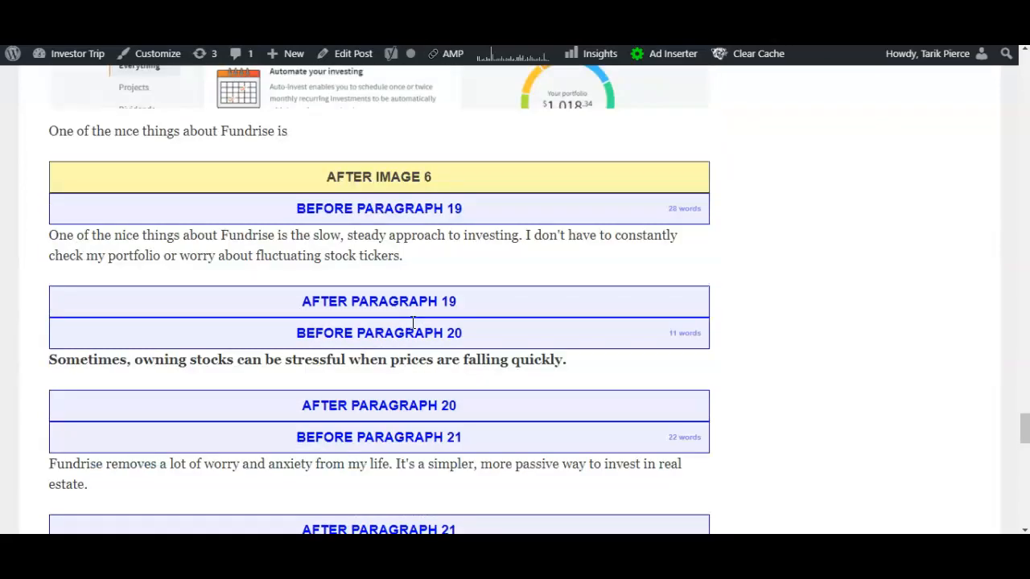
scroll(412, 322, "up", 20)
scroll(412, 322, "up", 15)
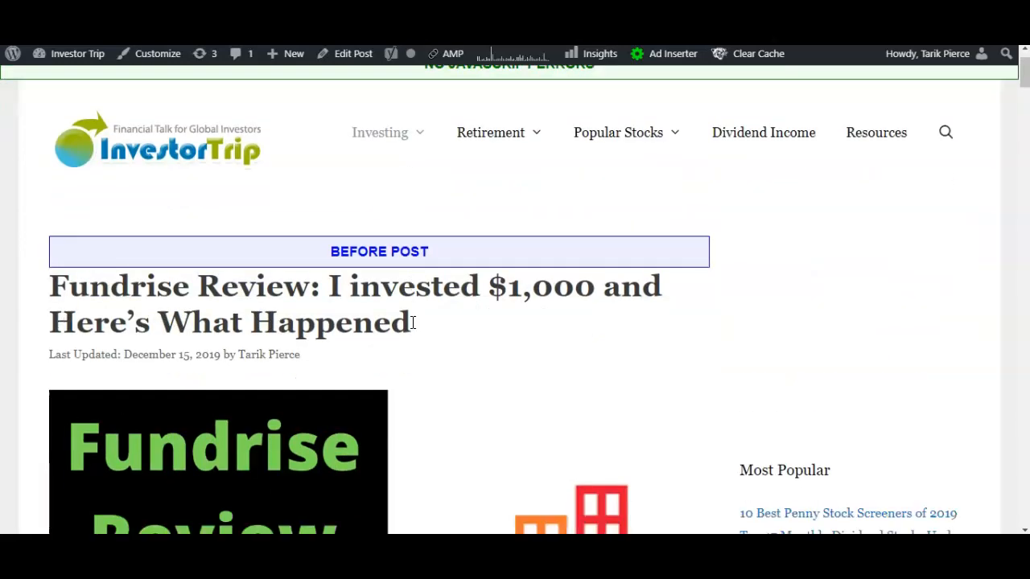
scroll(413, 322, "down", 5)
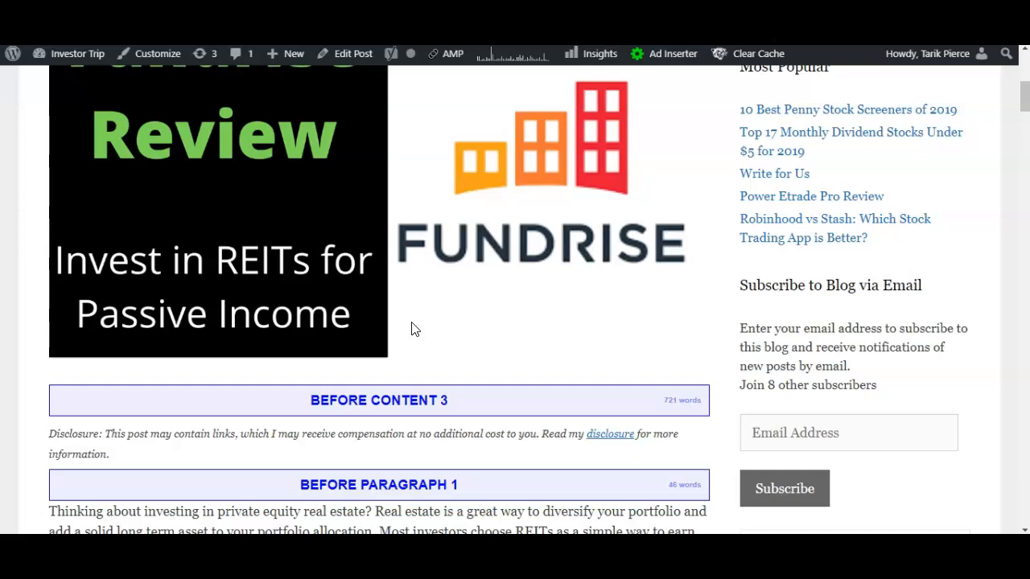
- Turn on Ad Inserter's block labels on the live Fundrise Review post
scroll(411, 329, "up", 5)
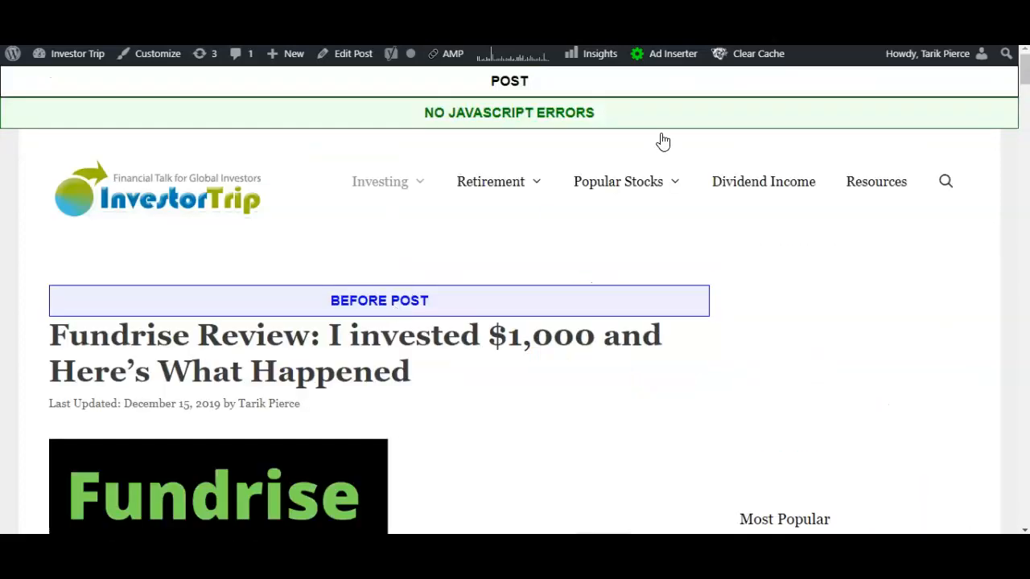
mouse_move(671, 66)
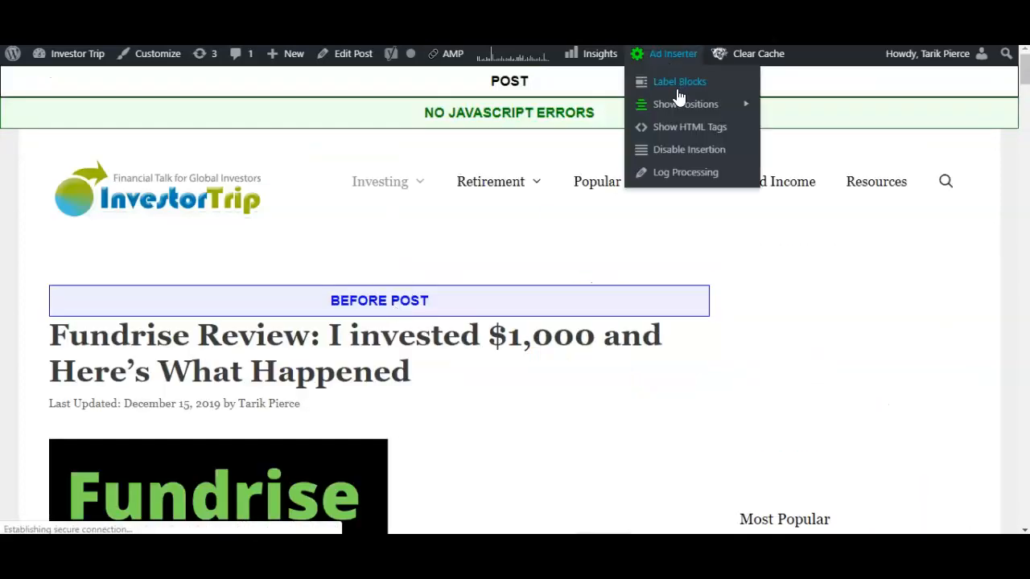
left_click(681, 86)
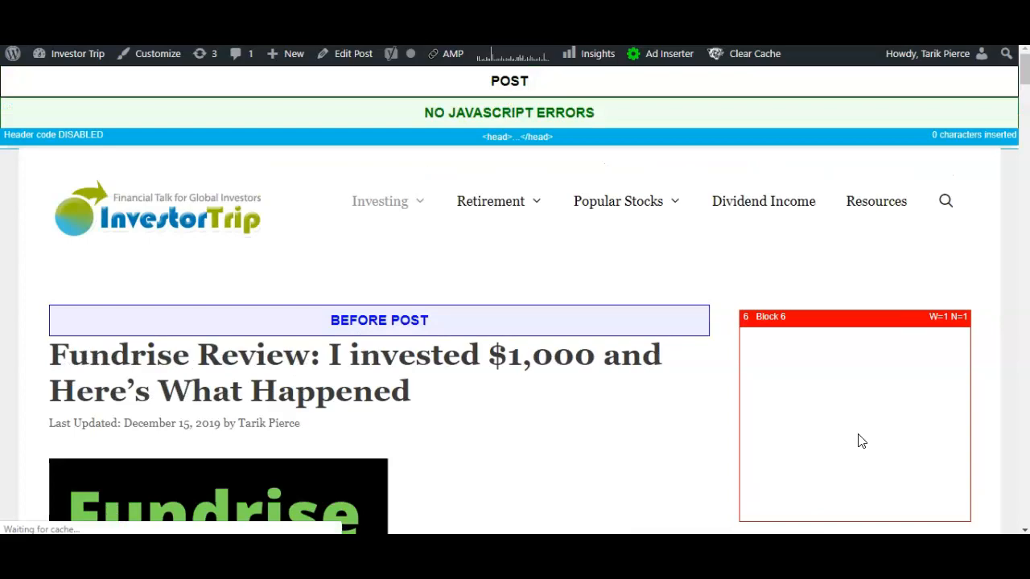
- Examine the labelled ad blocks in the post's sidebar and content, down past the asset class chart and back up
scroll(614, 361, "down", 14)
scroll(612, 362, "up", 12)
scroll(612, 368, "down", 5)
scroll(610, 367, "up", 2)
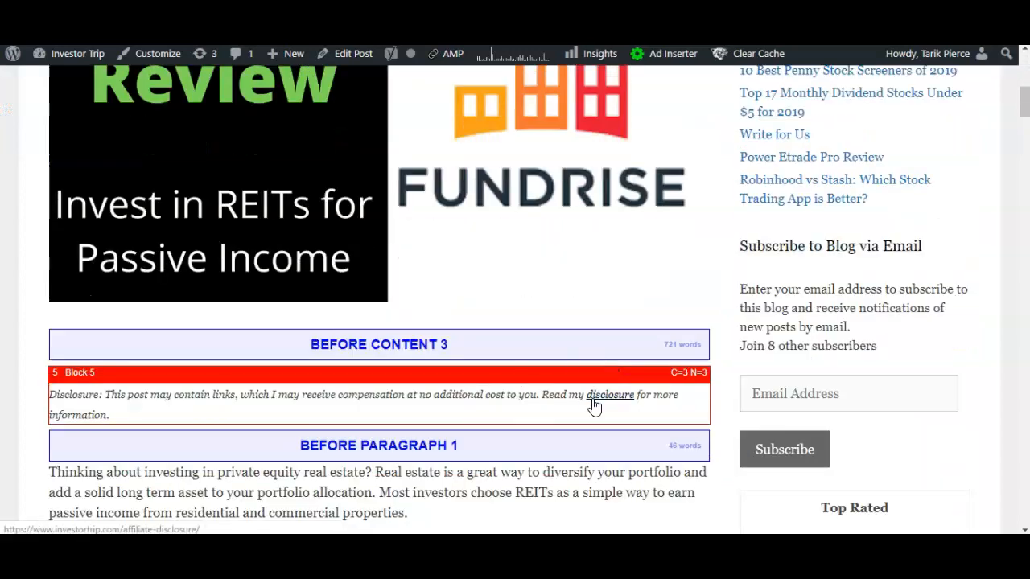
scroll(590, 398, "up", 3)
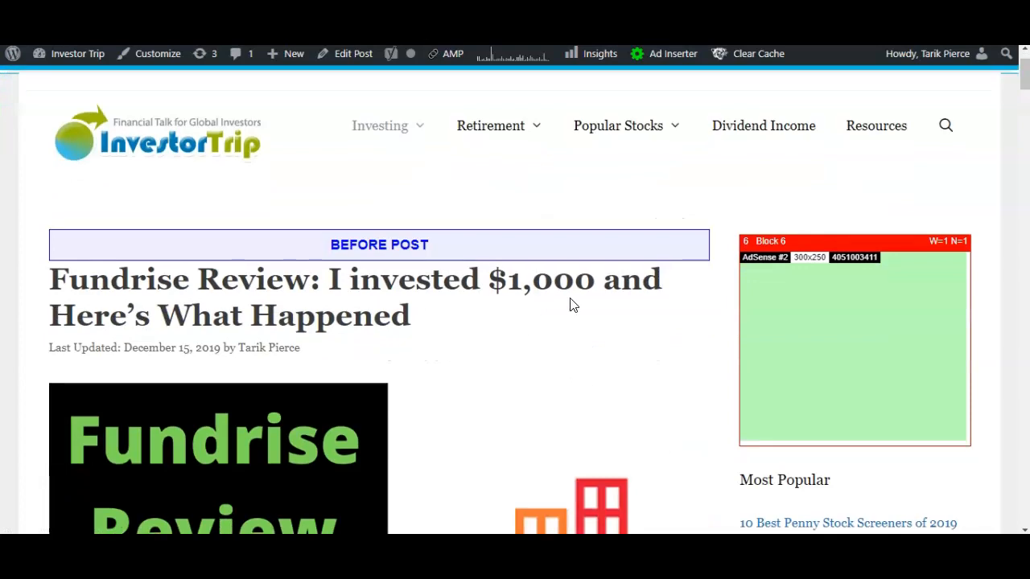
scroll(532, 291, "down", 15)
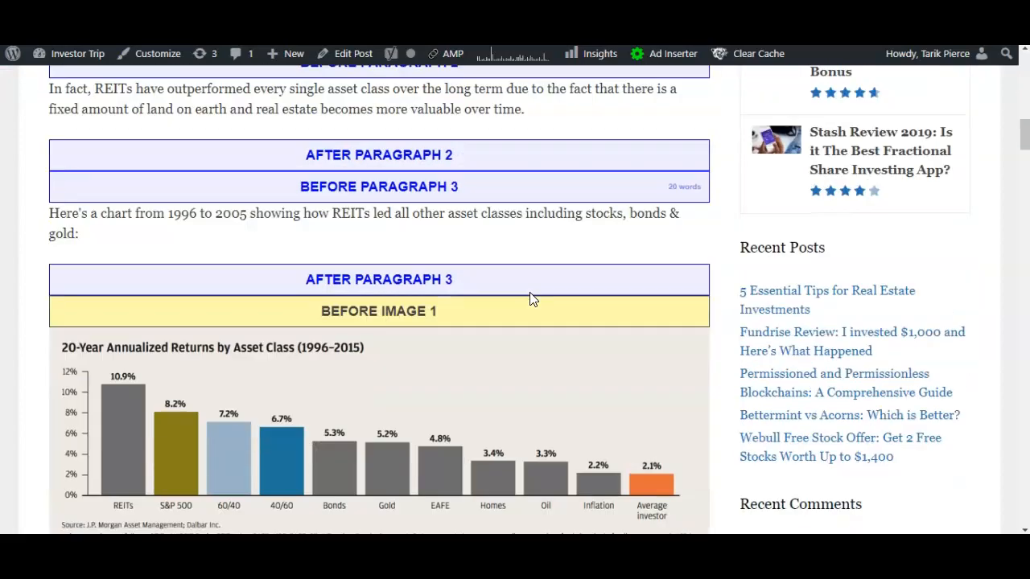
scroll(533, 298, "down", 5)
scroll(532, 298, "up", 12)
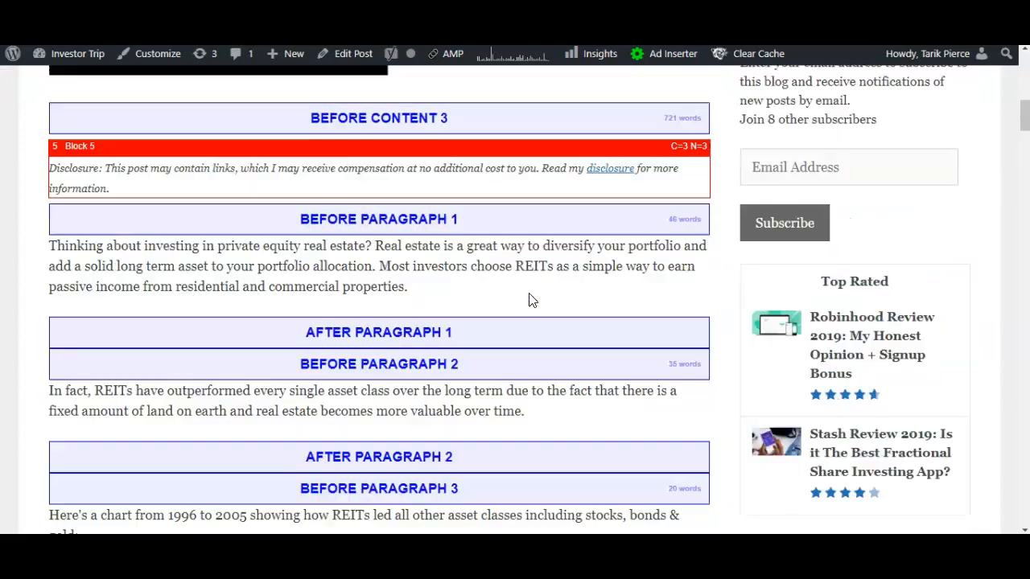
scroll(599, 316, "up", 7)
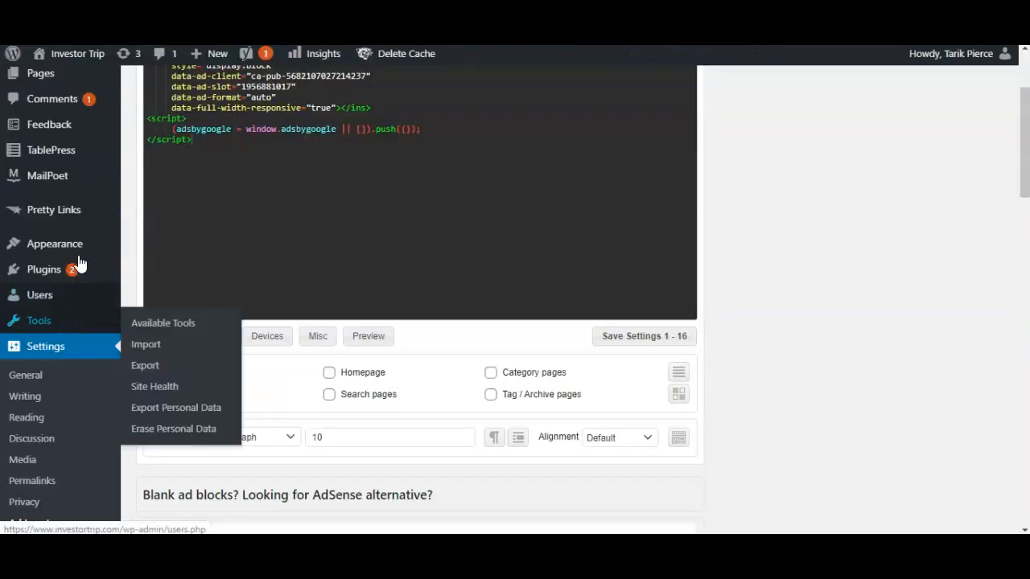
- Open block 6 in the Ad Inserter settings and check its page types, widget setting and available insertion positions
mouse_move(80, 247)
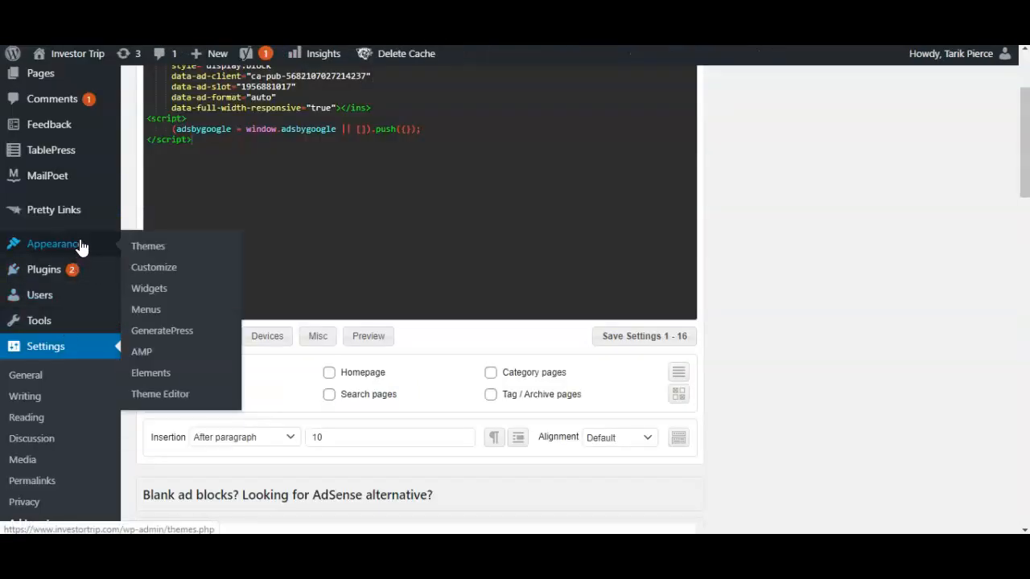
scroll(753, 301, "up", 2)
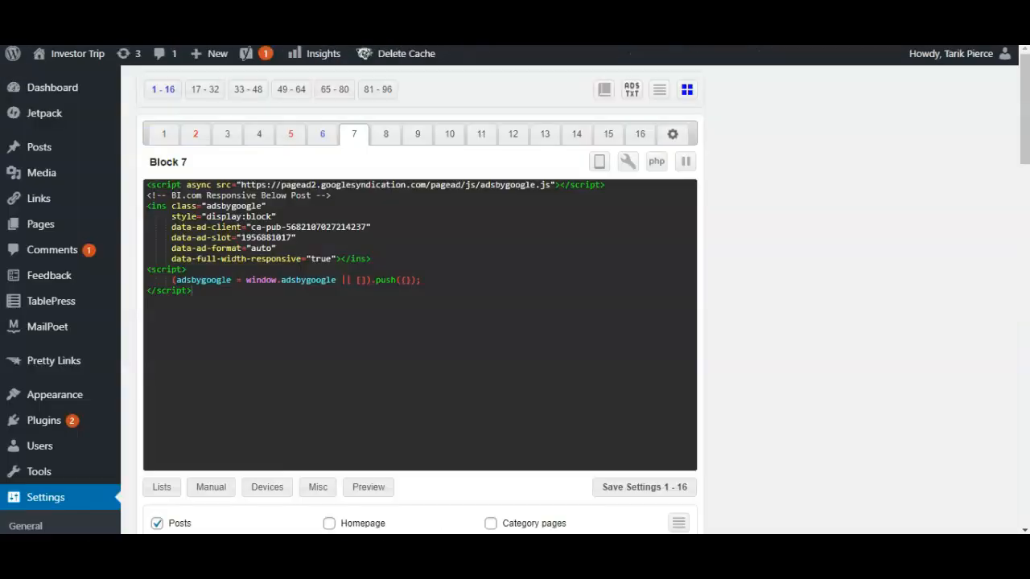
left_click(322, 134)
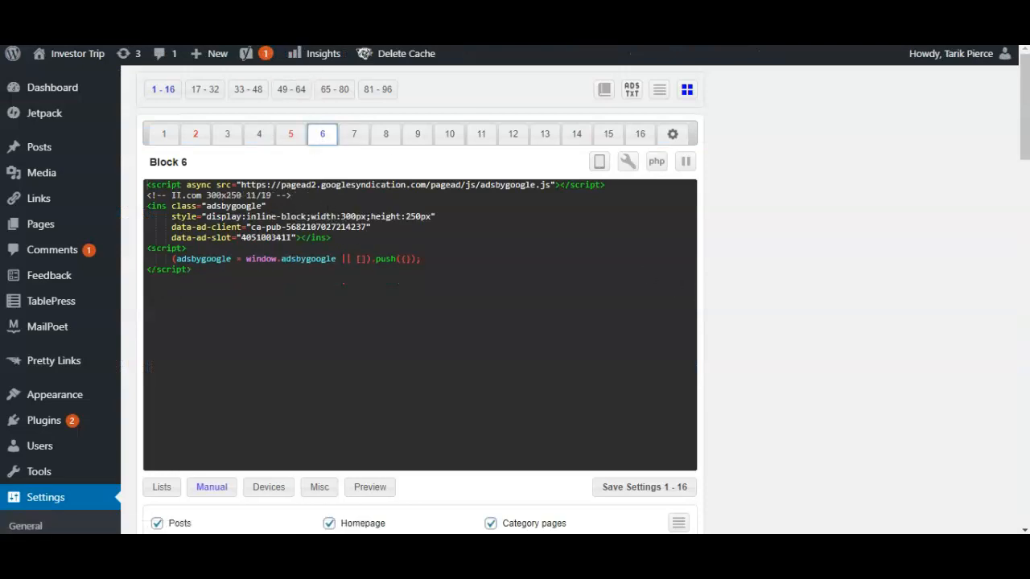
scroll(318, 242, "down", 4)
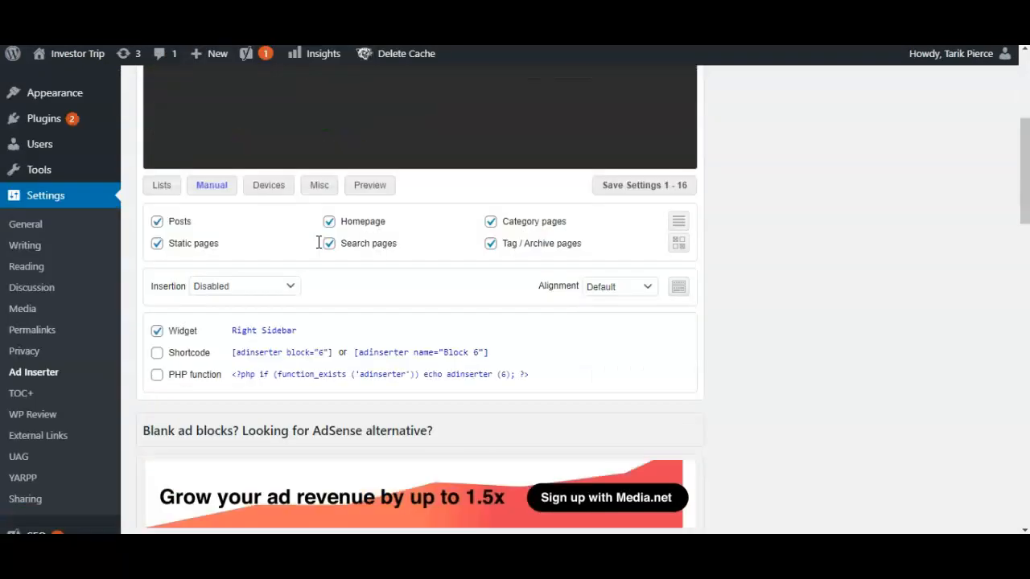
left_click(250, 292)
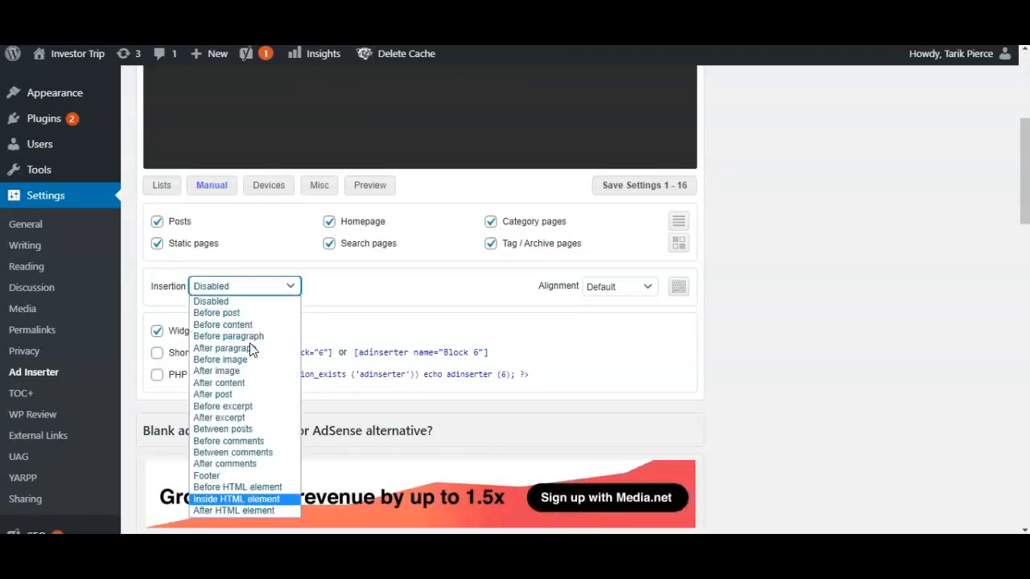
left_click(876, 341)
- Open the site's Widgets page and check the areas where the Ad Inserter widget can be placed
left_click(68, 100)
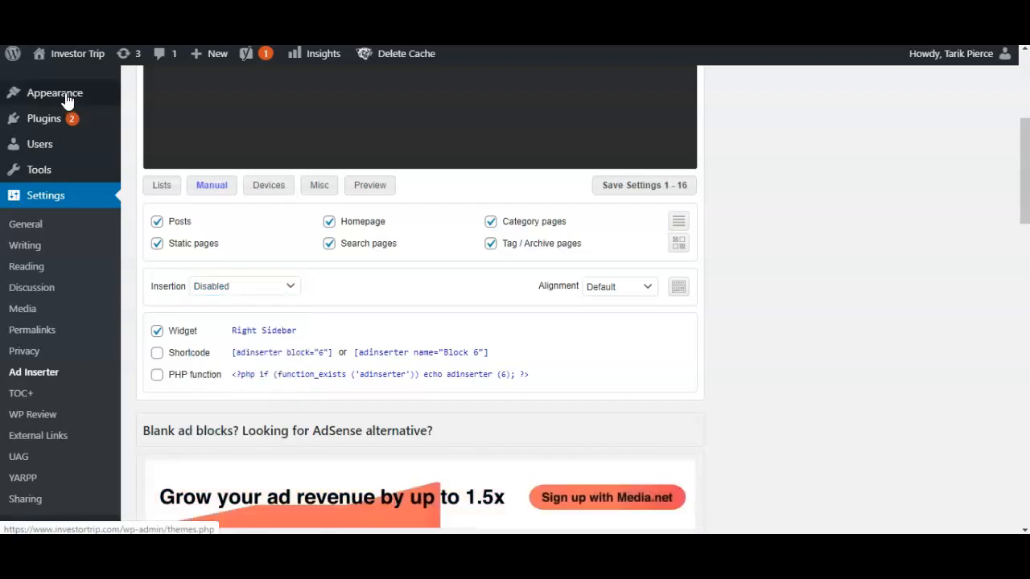
scroll(121, 178, "up", 2)
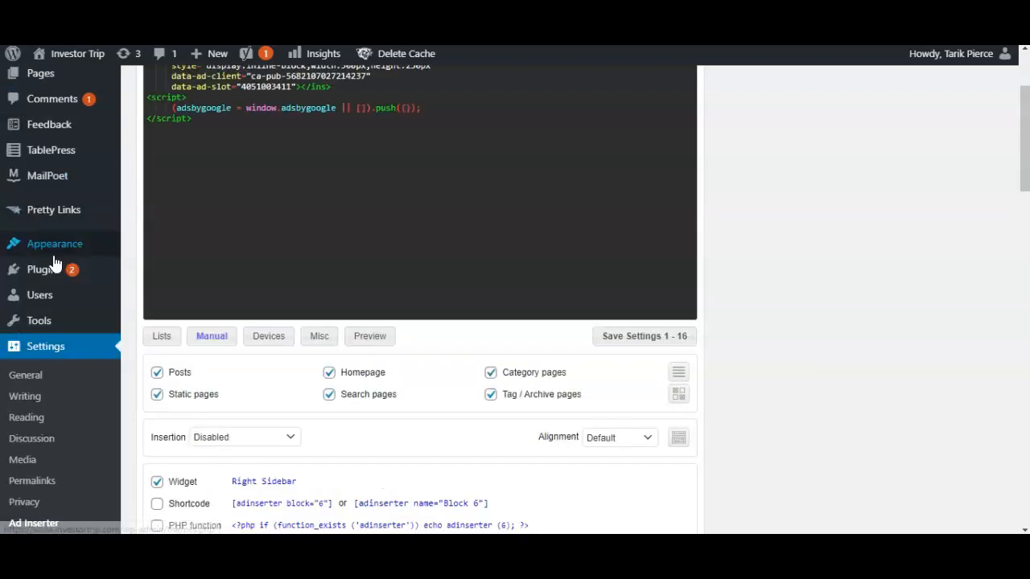
mouse_move(65, 249)
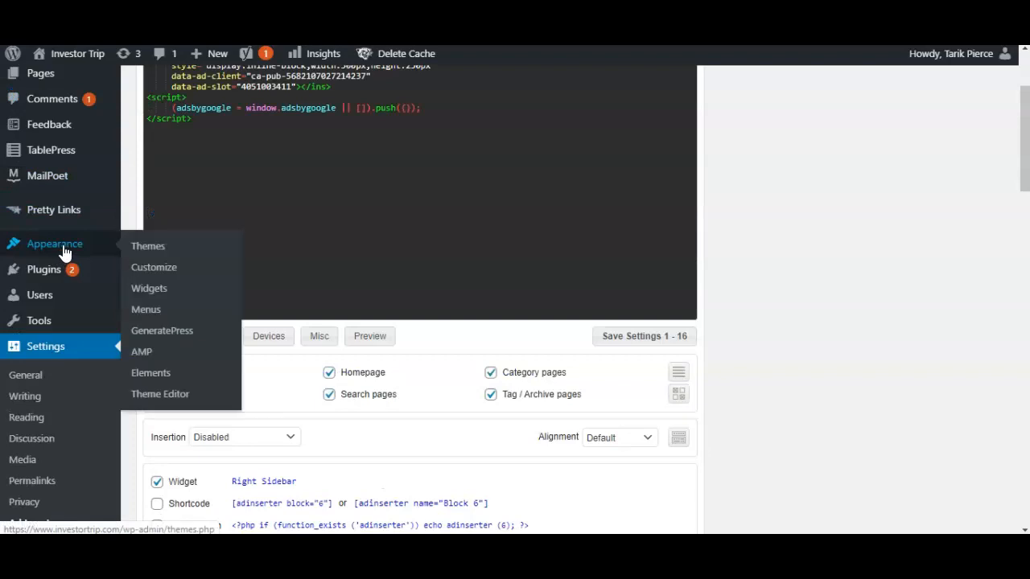
left_click(146, 293)
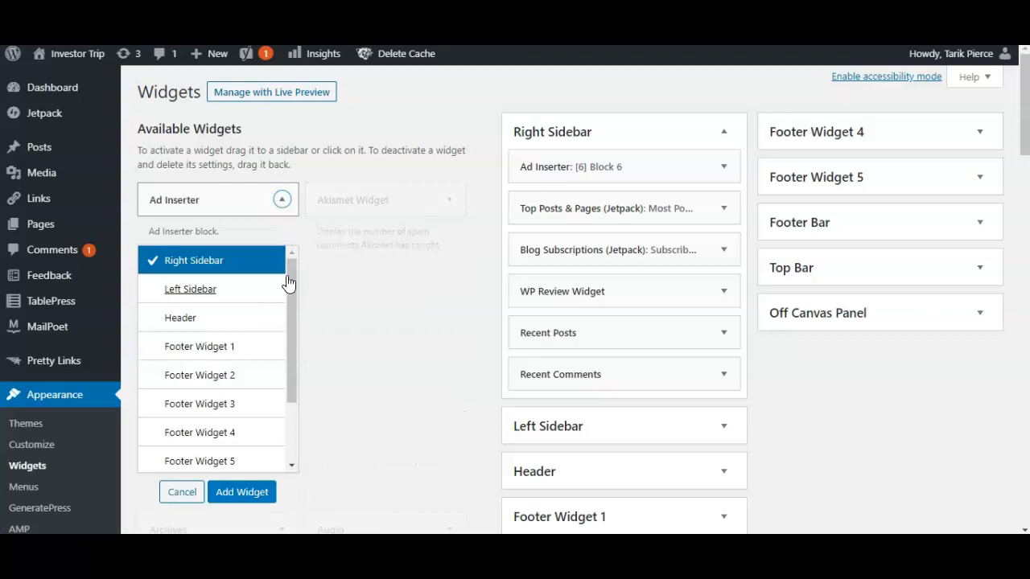
left_click(182, 494)
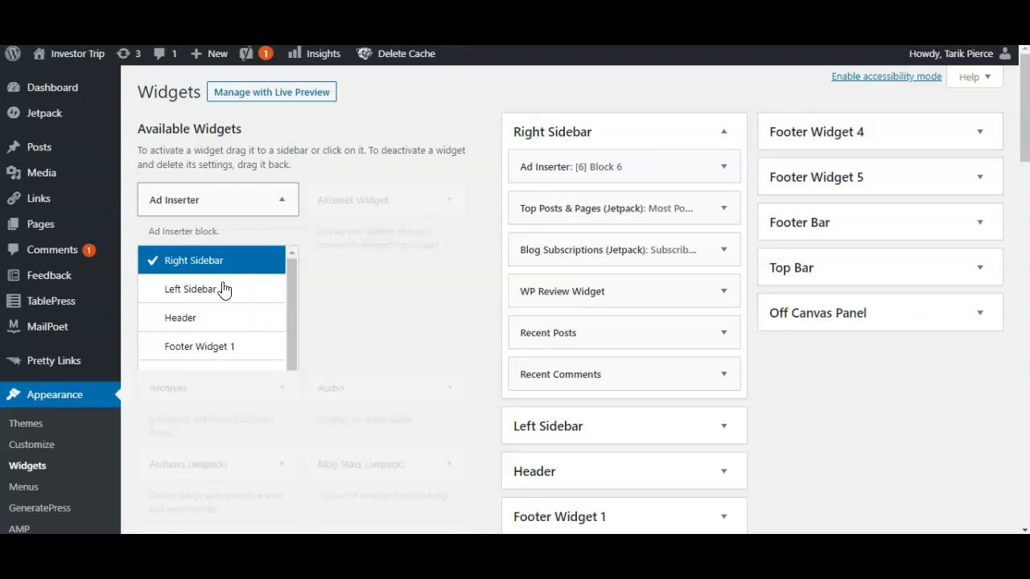
- Inspect the Right Sidebar's Ad Inserter widget settings and compare them with the labelled block 6 ad on the live post
left_click(723, 168)
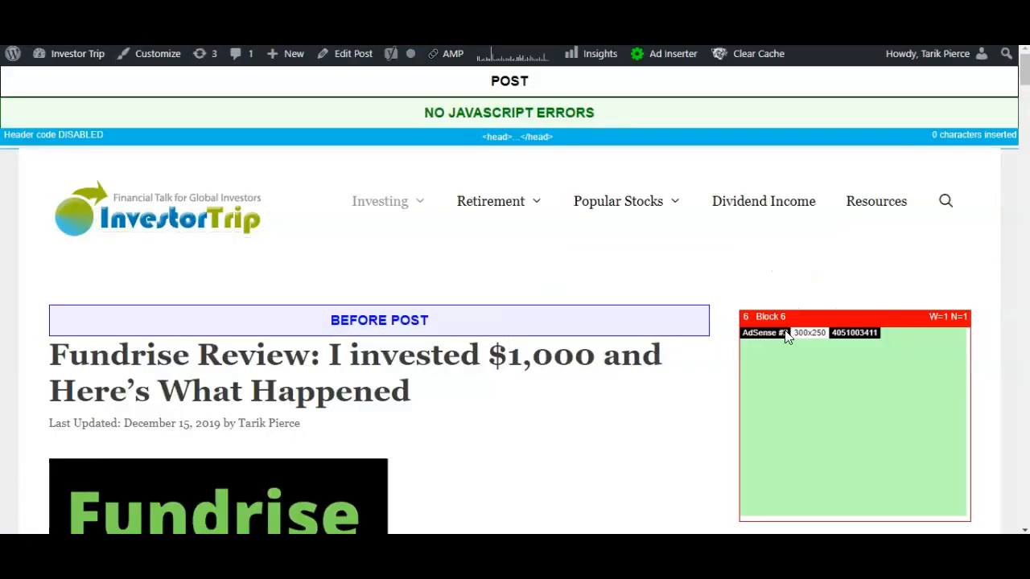
scroll(769, 314, "down", 2)
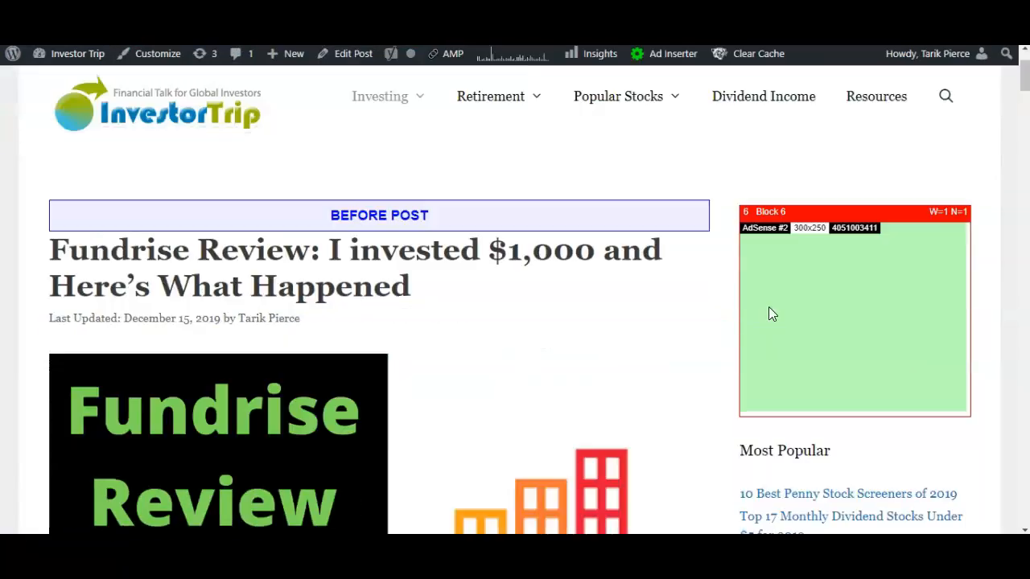
scroll(747, 318, "down", 1)
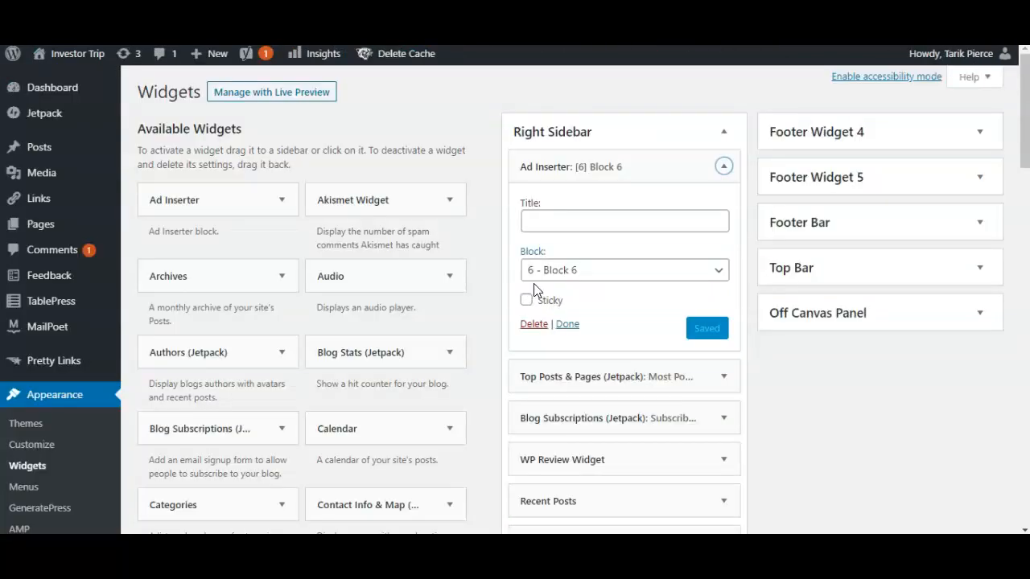
left_click(723, 177)
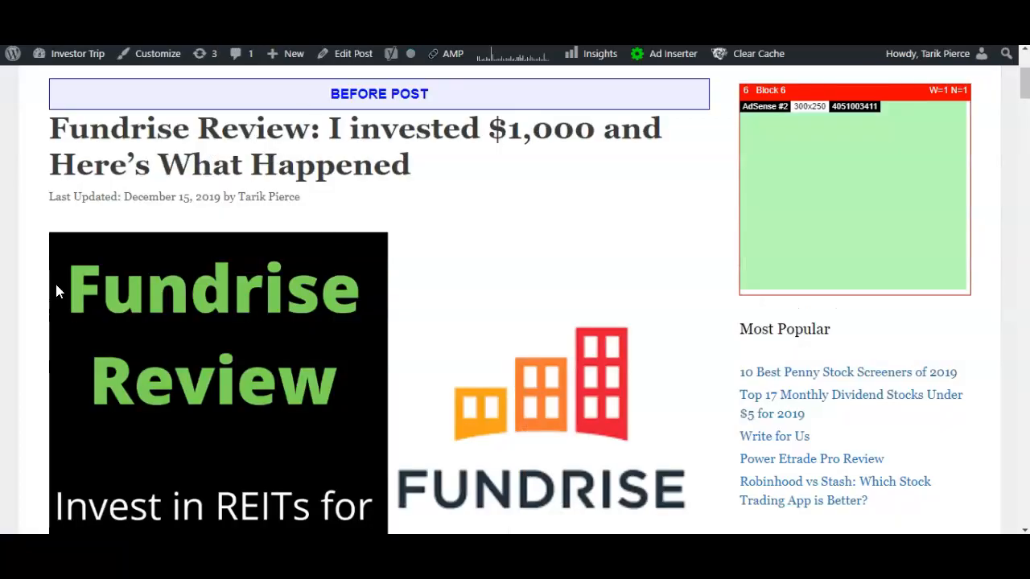
scroll(57, 277, "down", 17)
scroll(56, 275, "up", 14)
scroll(56, 279, "up", 5)
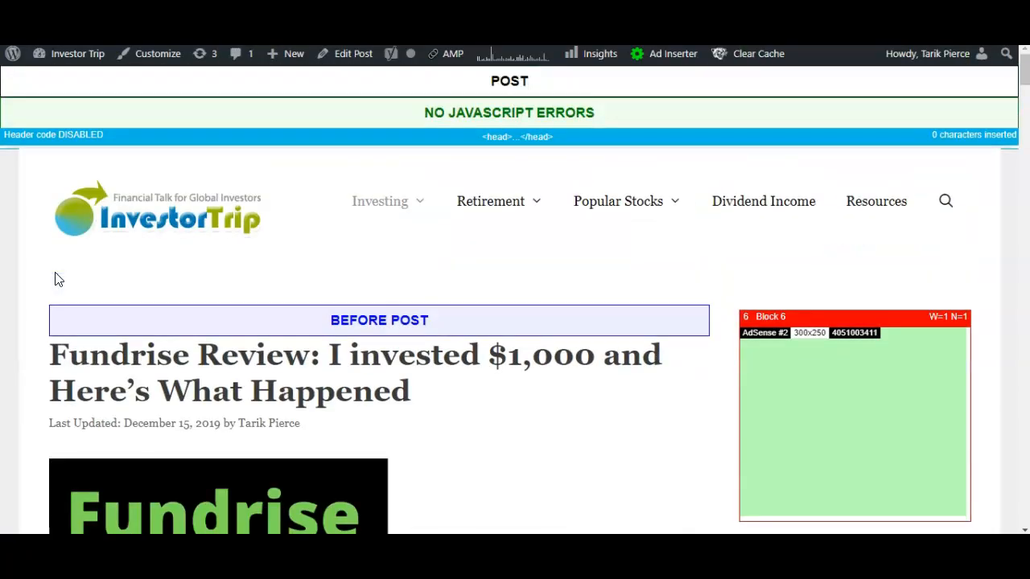